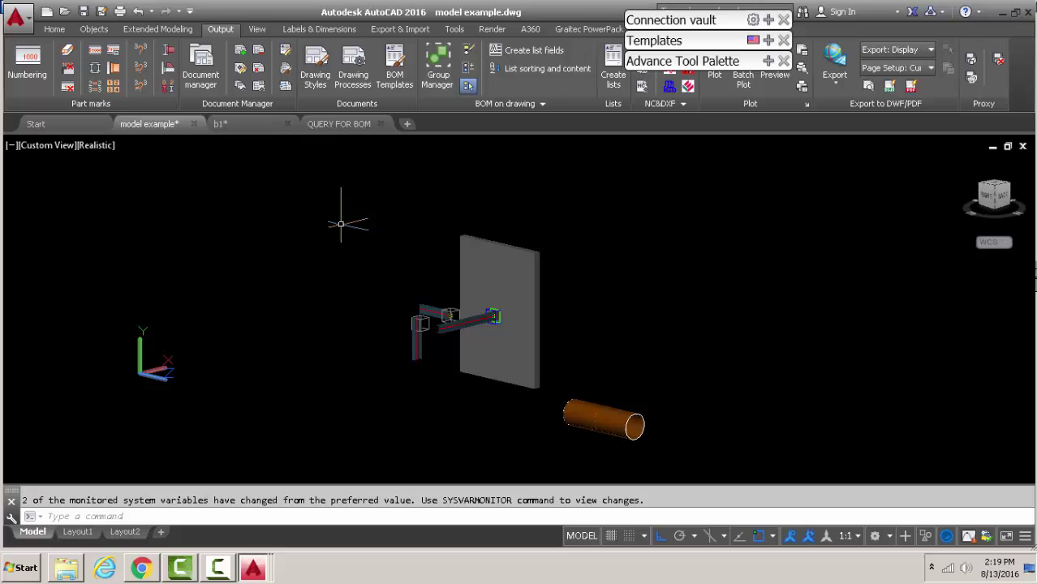
# Switch to the QUERY FOR BOM drawing's A1 Advance Steel layout and examine the bill of quantities and its column headings.
pyautogui.click(347, 126)
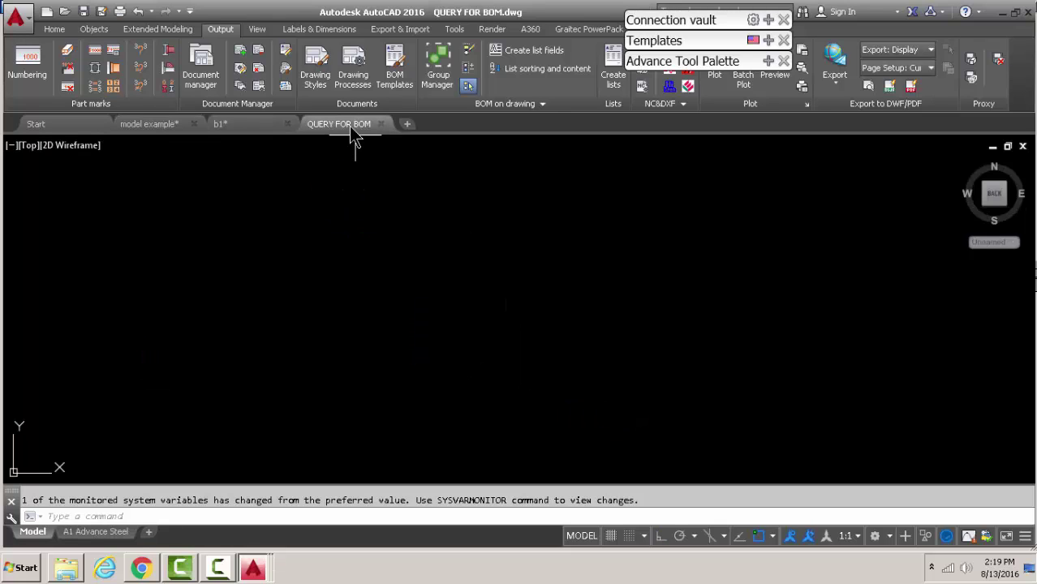
pyautogui.moveTo(87, 539)
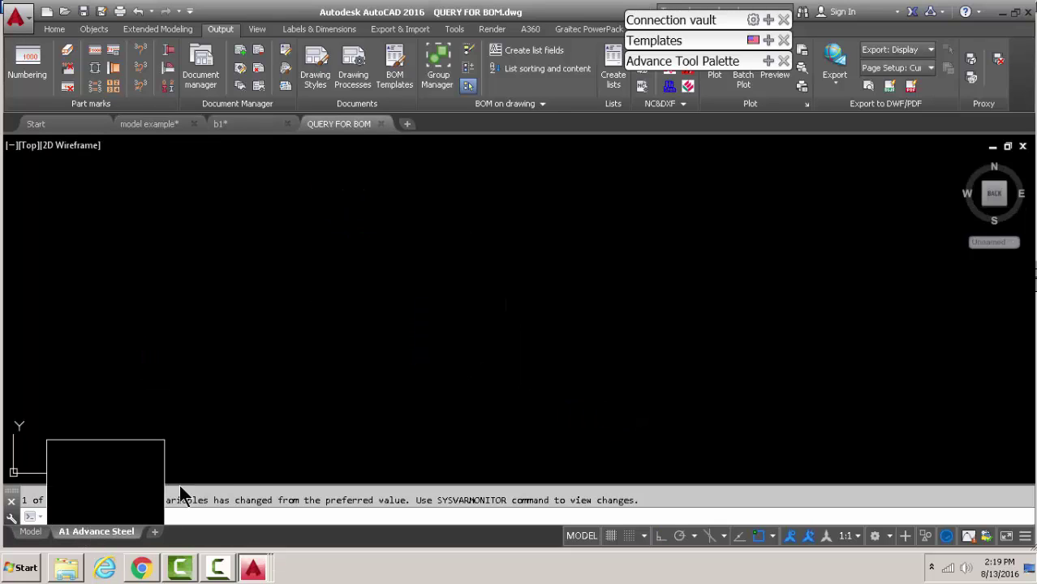
pyautogui.scroll(4, 503, 272)
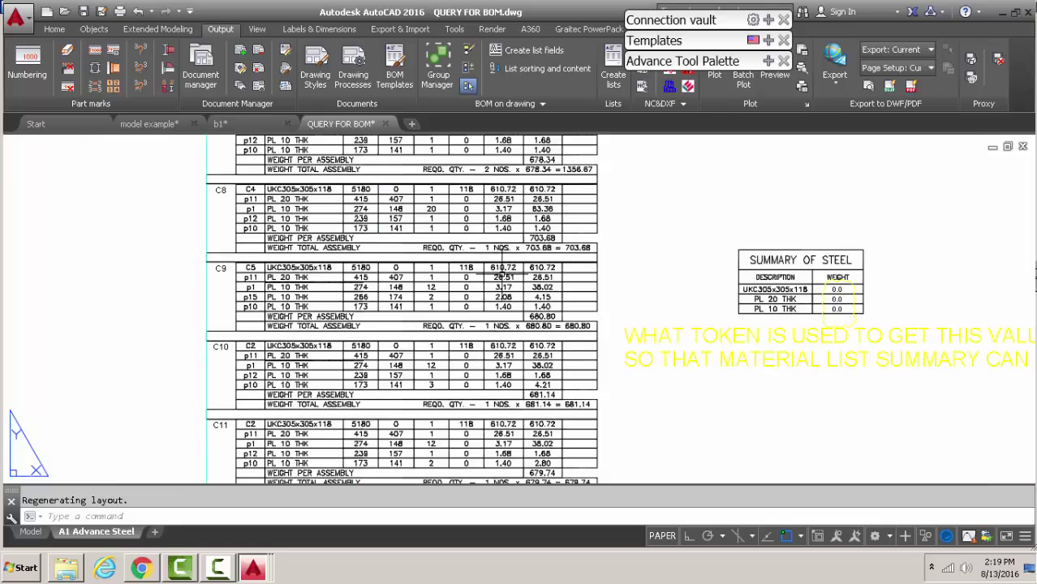
pyautogui.scroll(-2, 495, 276)
pyautogui.scroll(-2, 349, 324)
pyautogui.scroll(1, 357, 285)
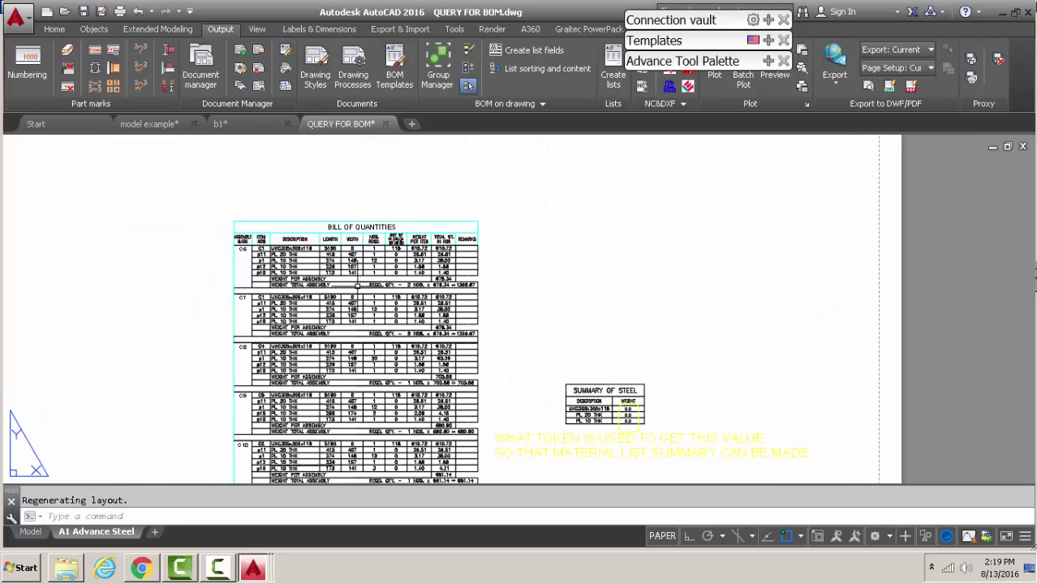
pyautogui.scroll(2, 297, 294)
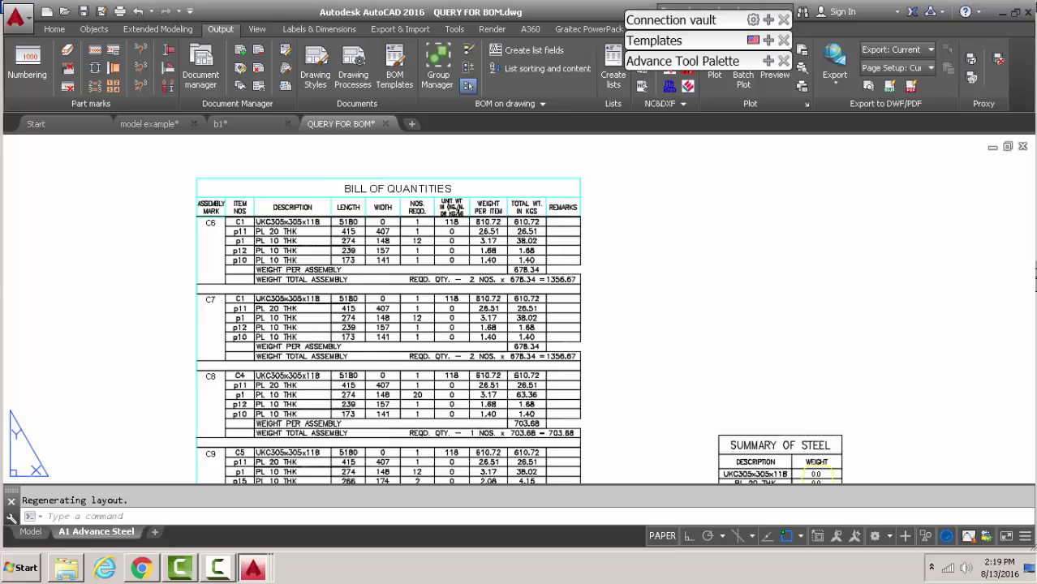
pyautogui.scroll(2, 366, 206)
# Examine the Summary of Steel table with its yellow note, and the total weight row ending the bill of quantities.
pyautogui.scroll(-4, 277, 210)
pyautogui.scroll(4, 571, 373)
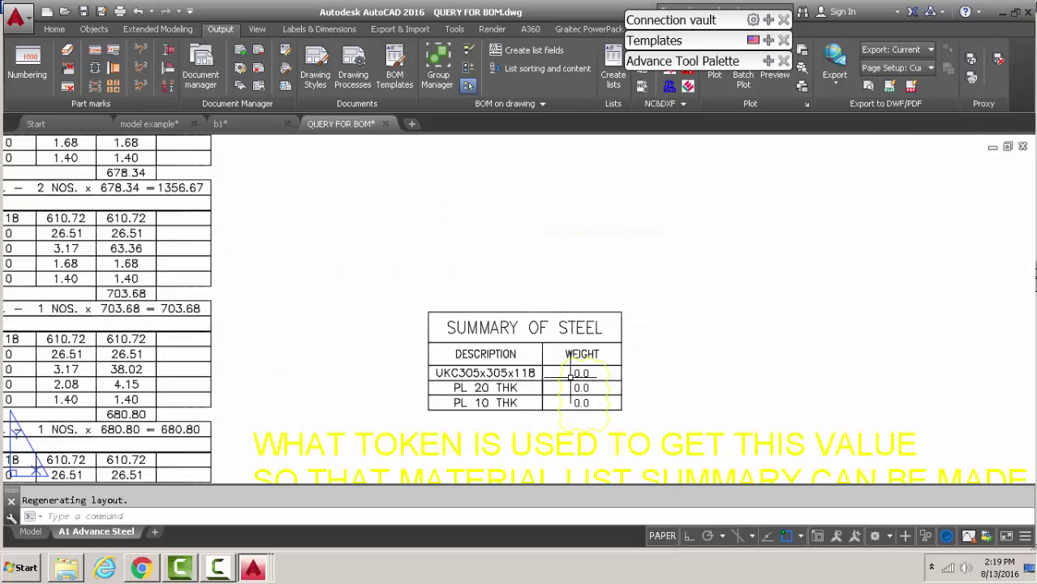
pyautogui.moveTo(578, 376); pyautogui.dragTo(530, 214, button='middle')
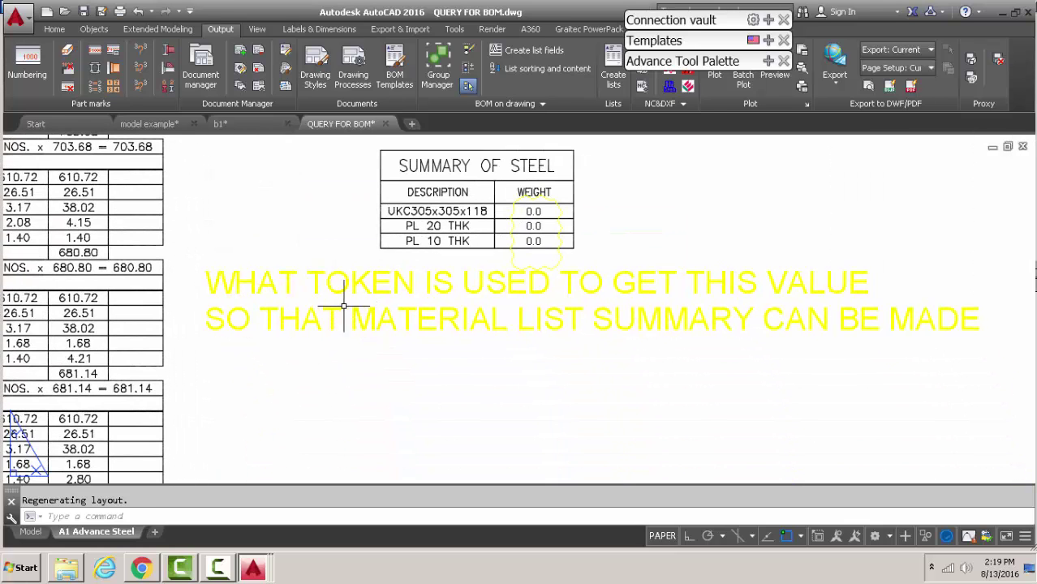
pyautogui.scroll(-3, 546, 343)
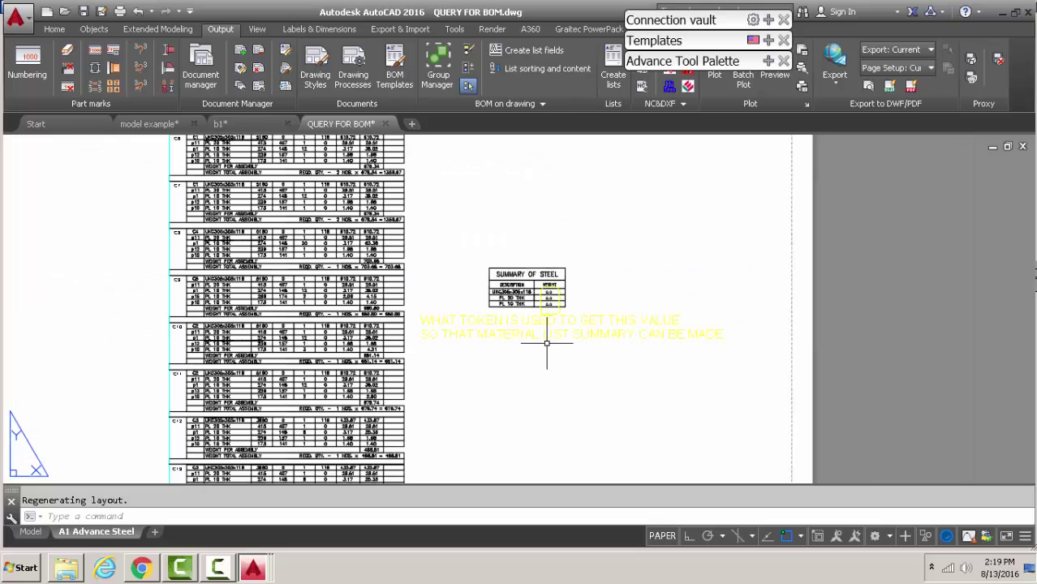
pyautogui.scroll(-3, 338, 296)
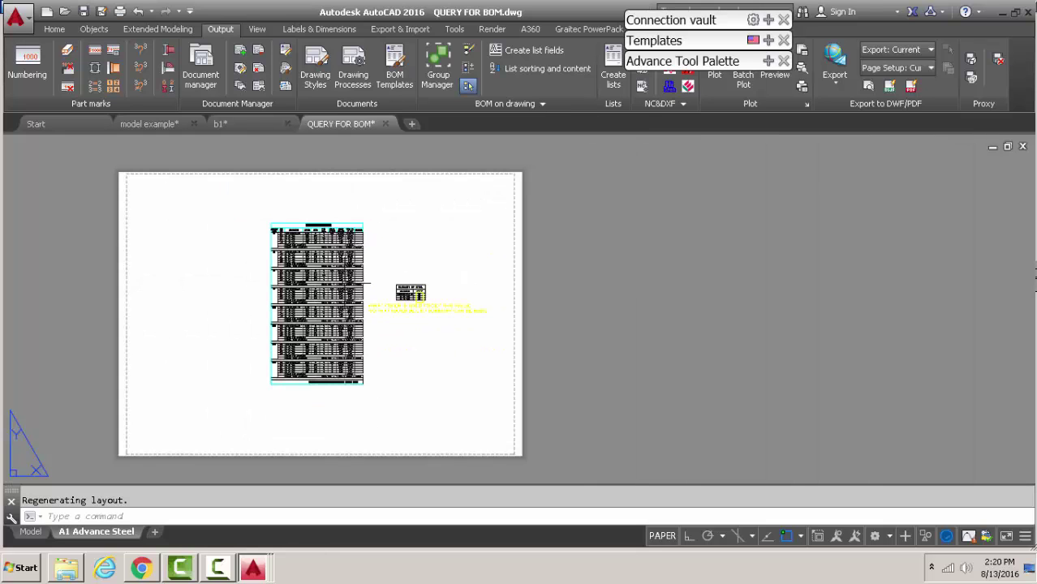
pyautogui.scroll(4, 349, 324)
pyautogui.moveTo(319, 398); pyautogui.dragTo(329, 300, button='middle')
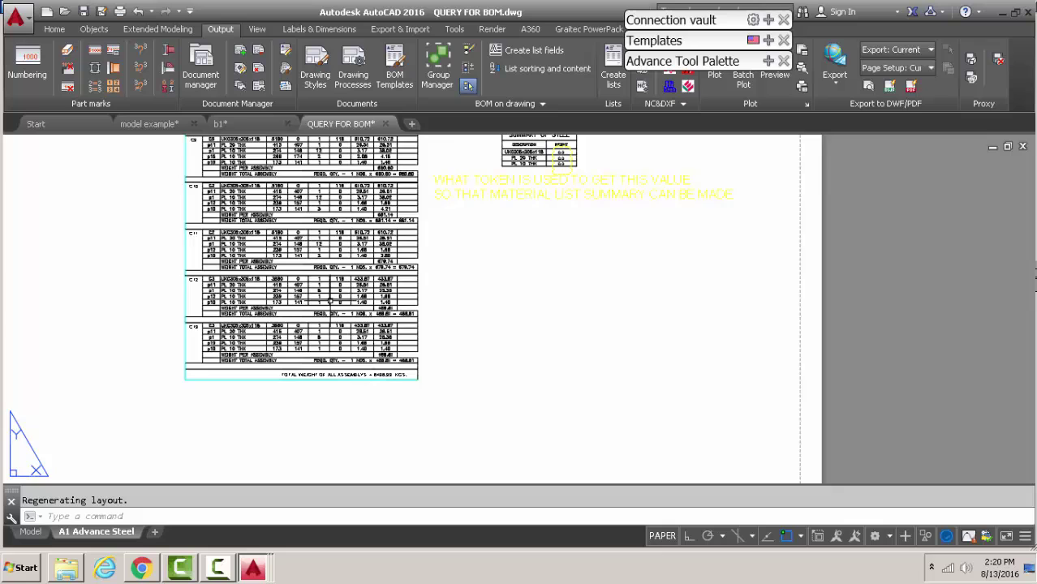
pyautogui.scroll(3, 329, 300)
pyautogui.scroll(-3, 316, 355)
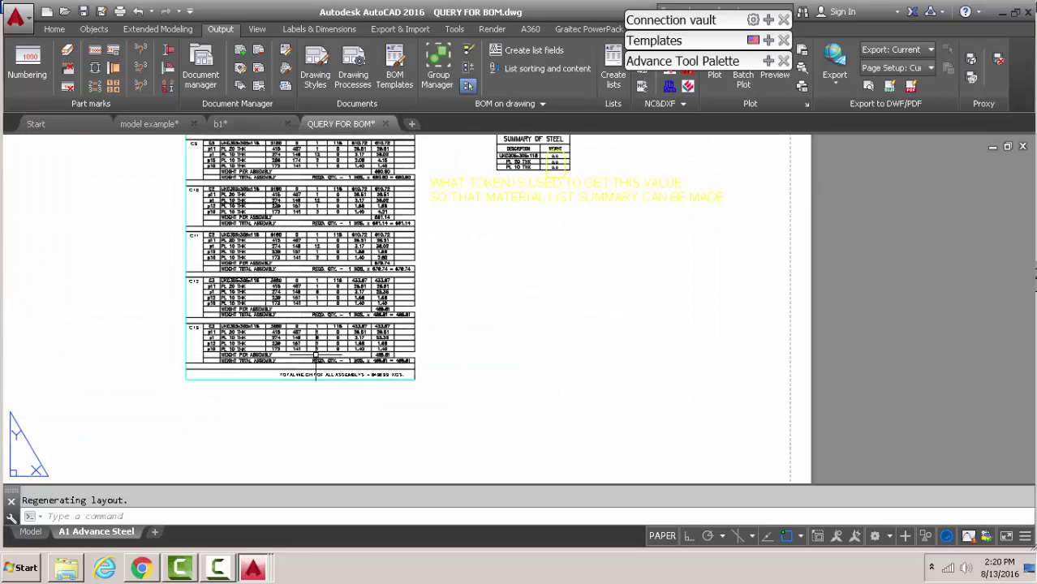
# Return to the model example drawing and bring up the file selection for opening a drawing in the Advance Steel 2016 BOMTemplates folder.
pyautogui.click(245, 124)
pyautogui.click(159, 124)
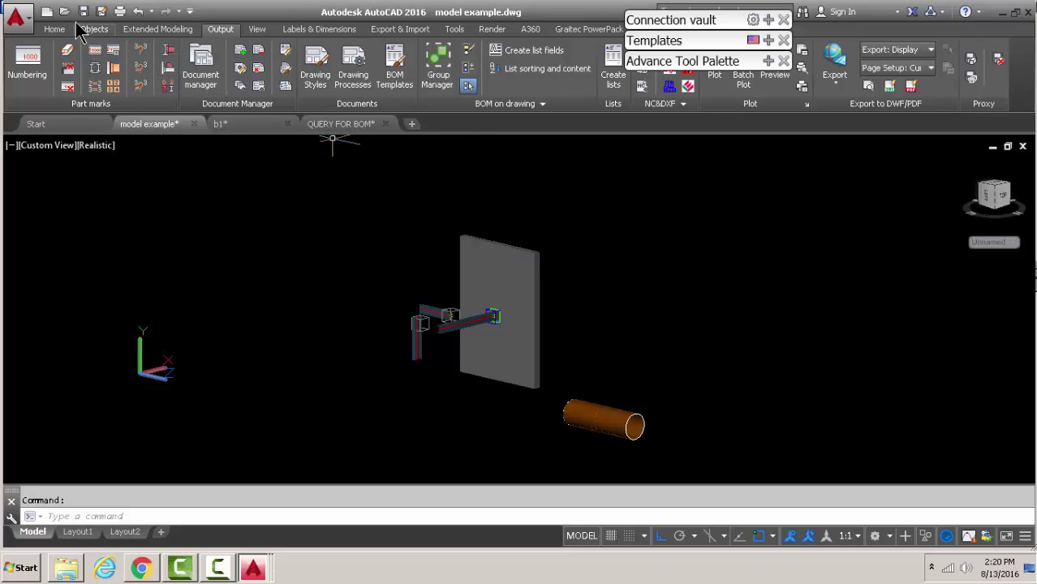
pyautogui.click(64, 11)
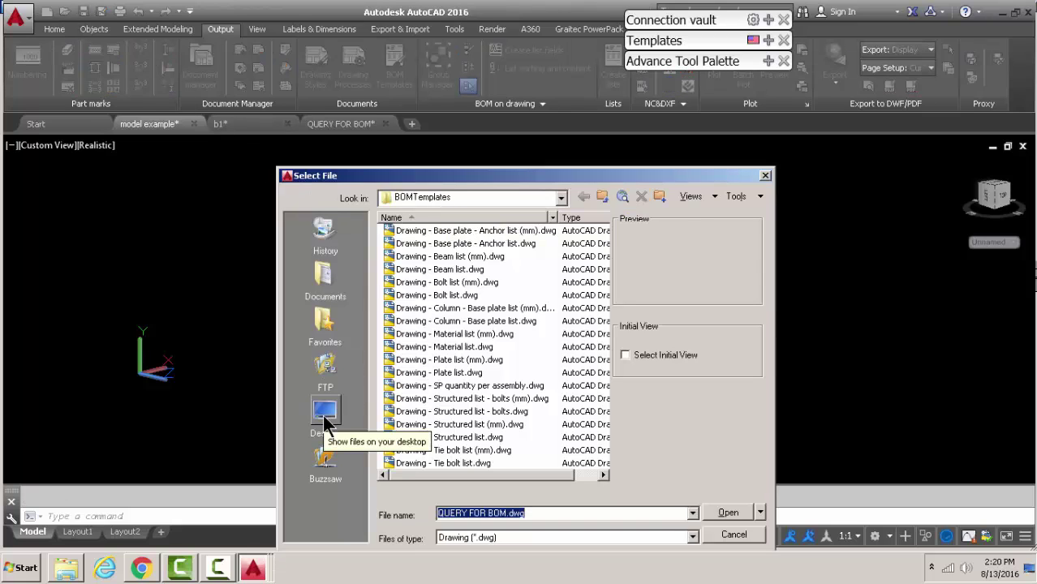
pyautogui.click(560, 197)
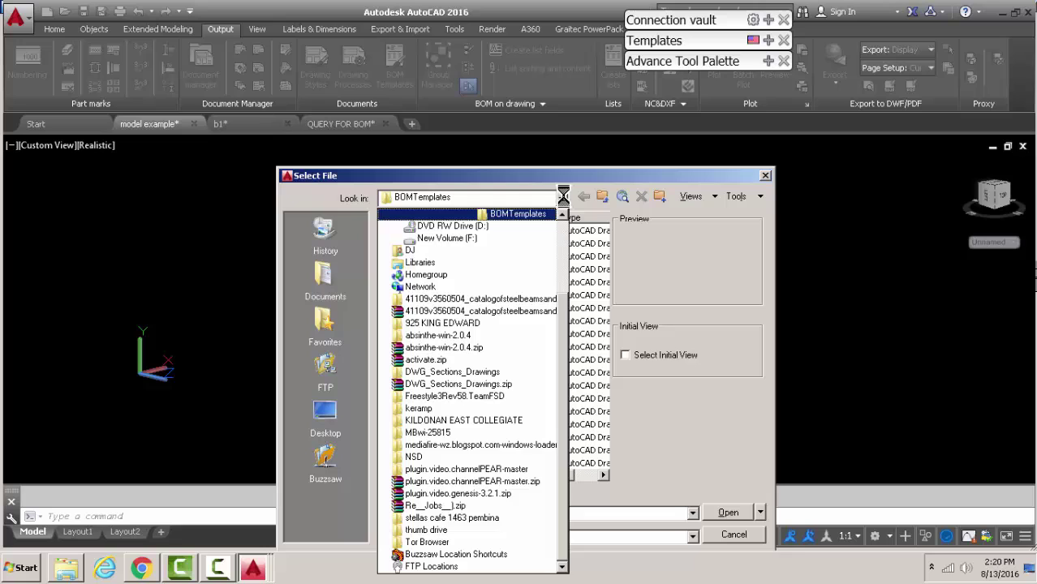
pyautogui.moveTo(562, 322); pyautogui.dragTo(560, 238)
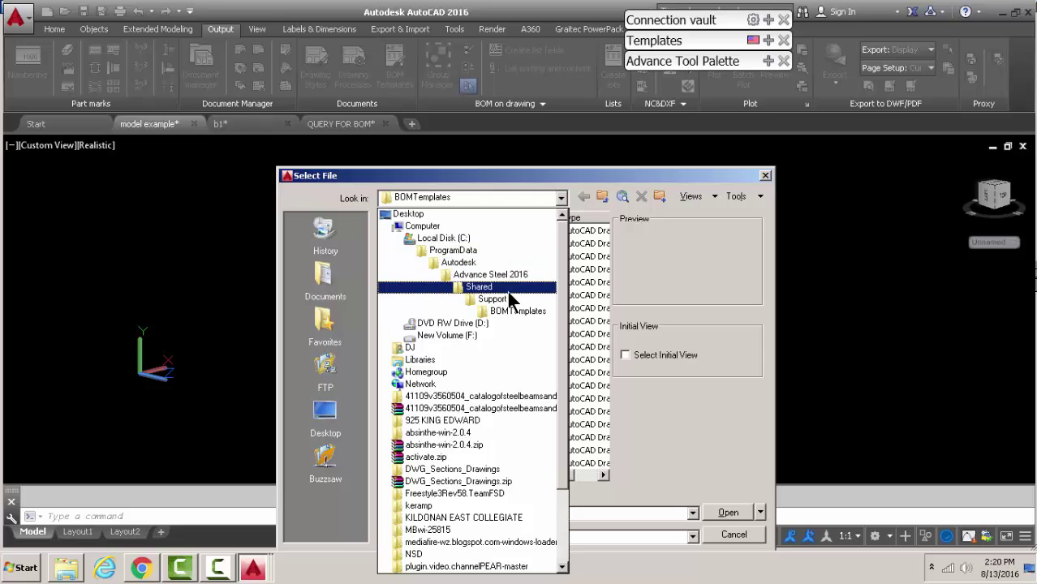
pyautogui.click(544, 179)
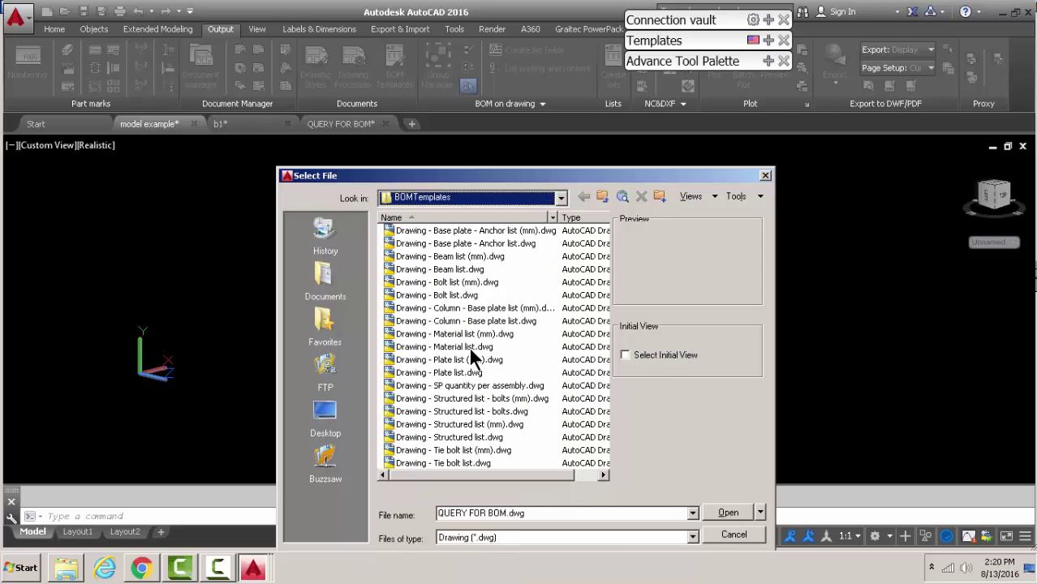
# Duplicate the template file Drawing - Material list.dwg within the BOMTemplates folder.
pyautogui.click(471, 348)
pyautogui.rightClick(489, 349)
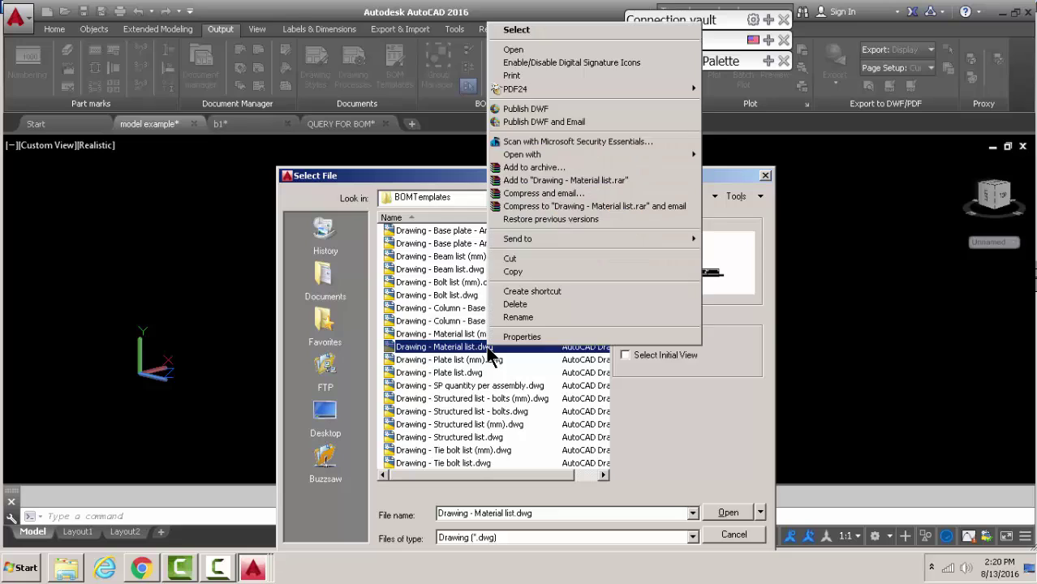
pyautogui.click(532, 273)
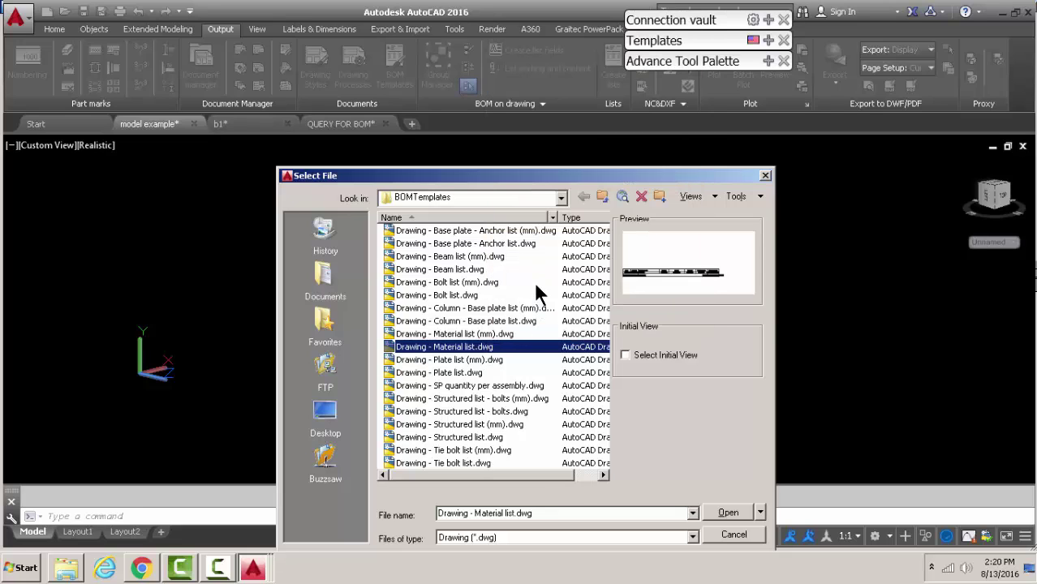
pyautogui.rightClick(535, 286)
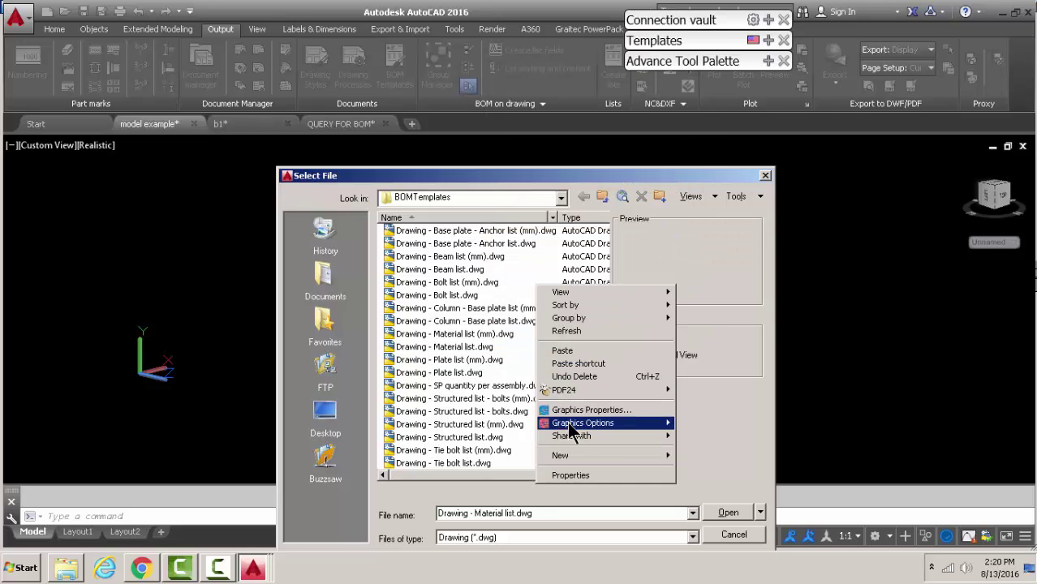
pyautogui.click(577, 349)
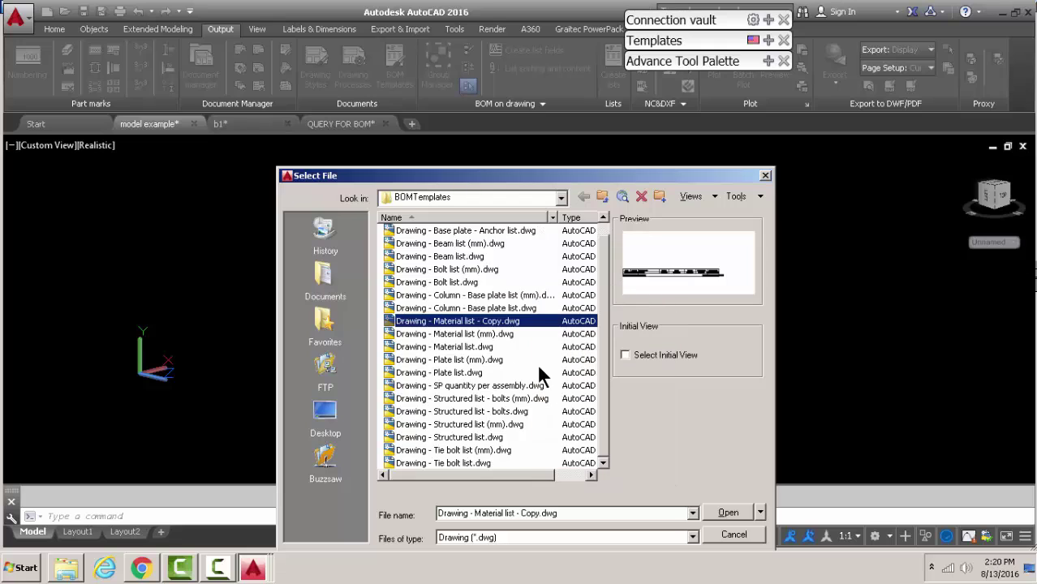
# Rename the copied material list template as Drawing - SUMLIST.dwg and open it.
pyautogui.click(466, 321)
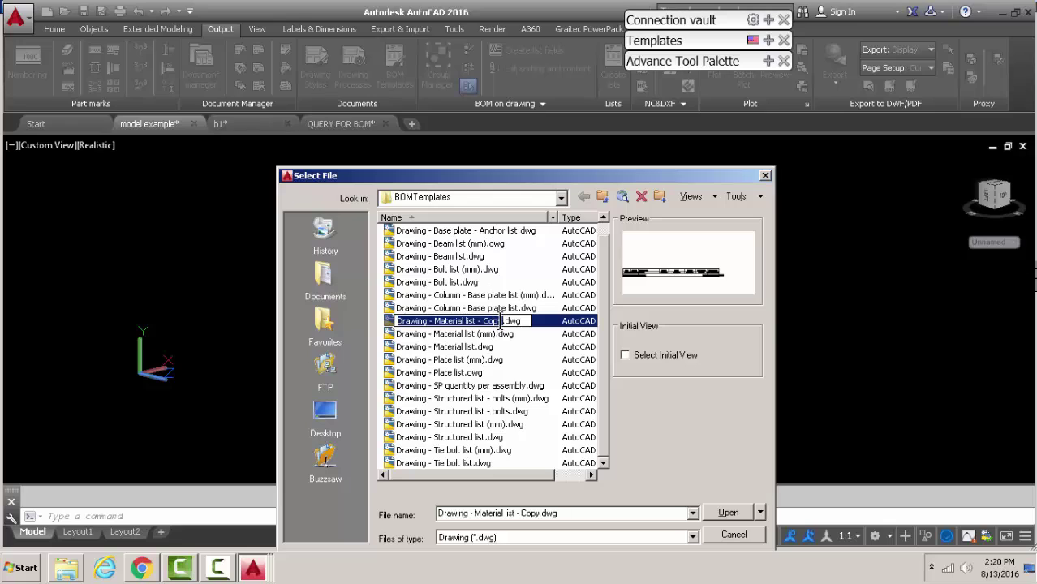
pyautogui.moveTo(503, 322); pyautogui.dragTo(436, 325)
pyautogui.write('SUMLIST')
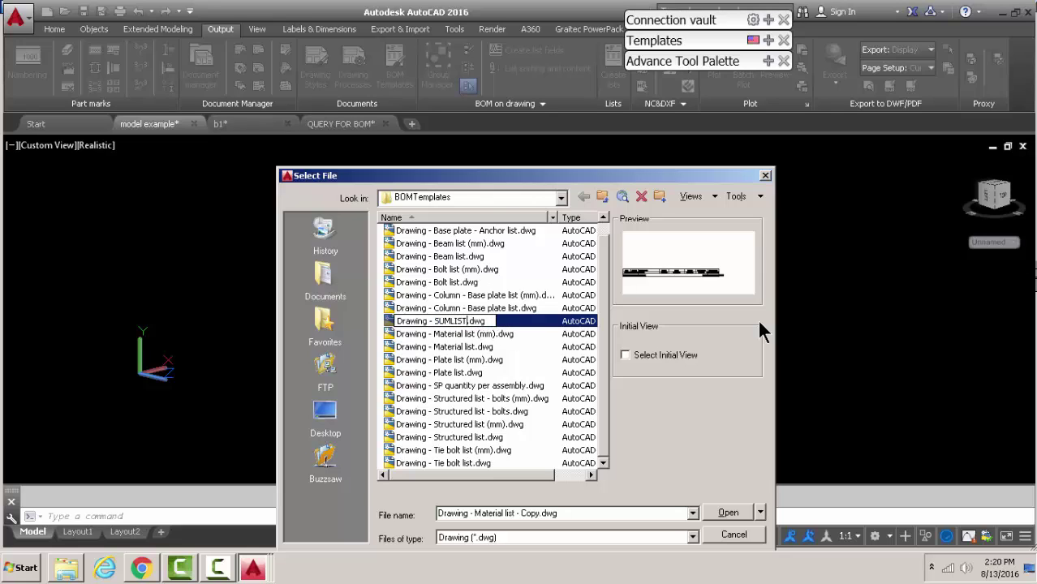
pyautogui.click(467, 335)
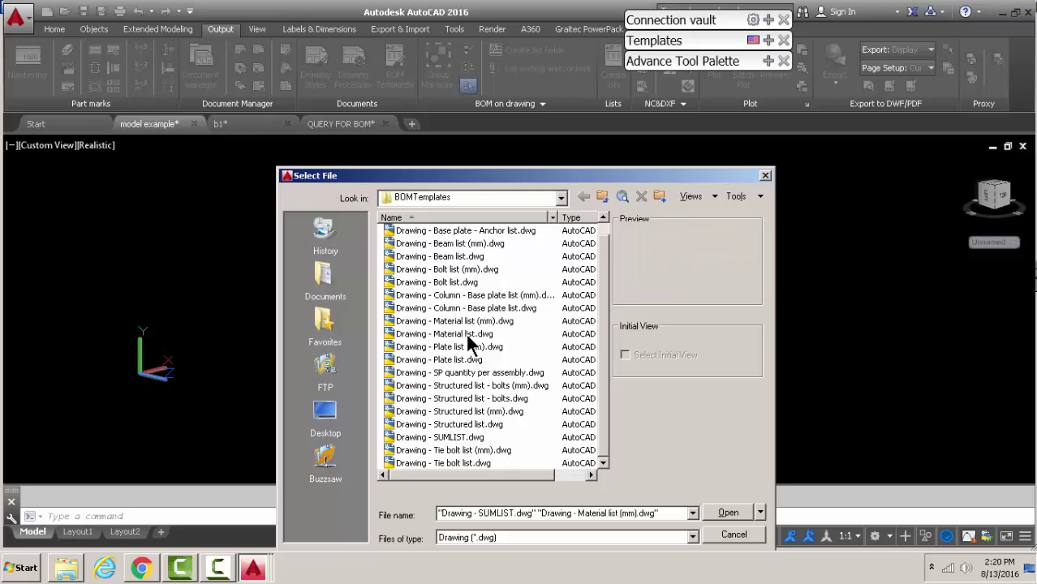
pyautogui.click(454, 438)
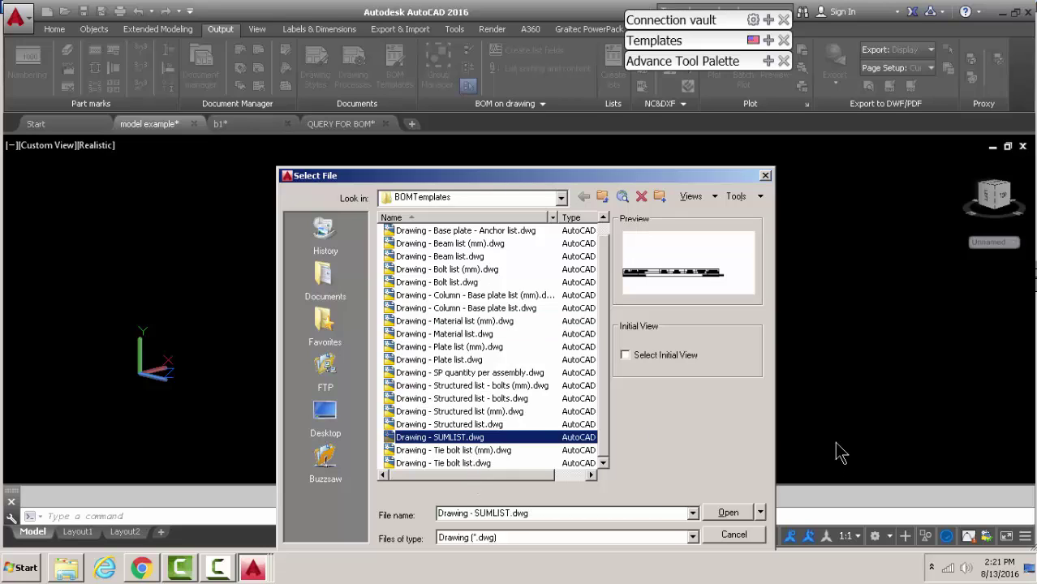
pyautogui.click(728, 513)
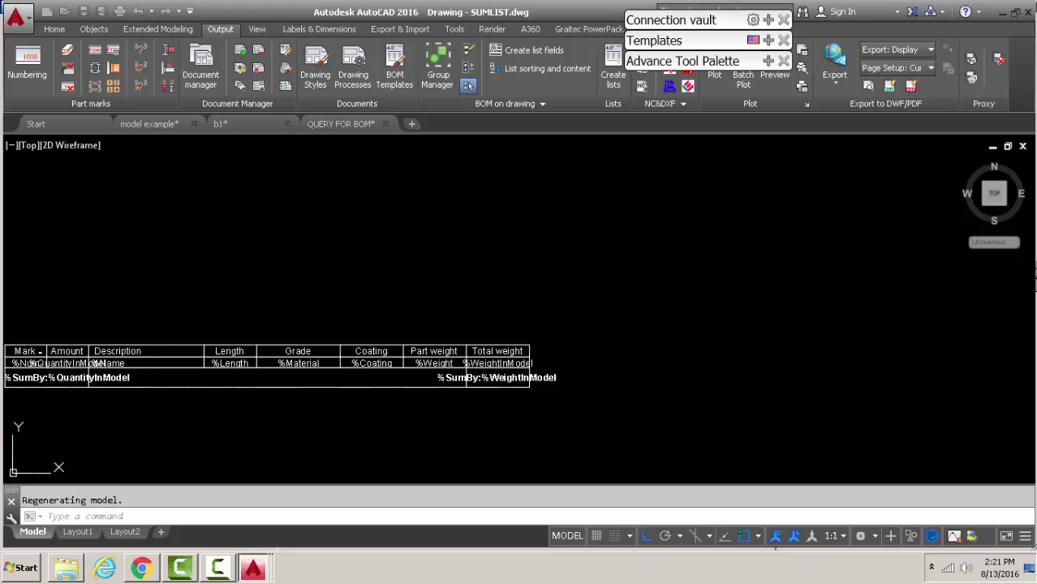
# Turn off group selection and check that the Amount header cell can be selected on its own.
pyautogui.scroll(8, 174, 342)
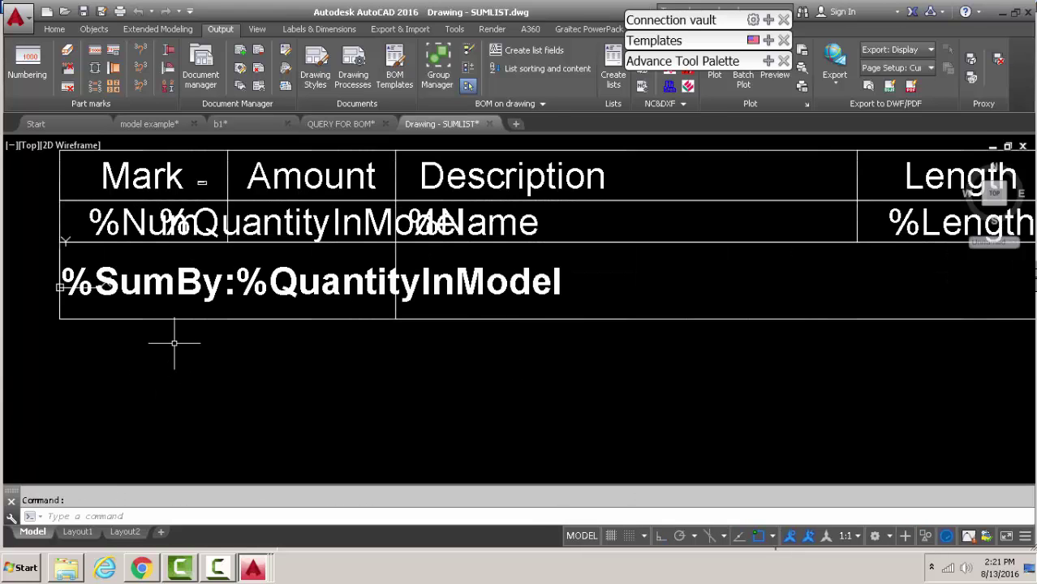
pyautogui.scroll(-3, 197, 352)
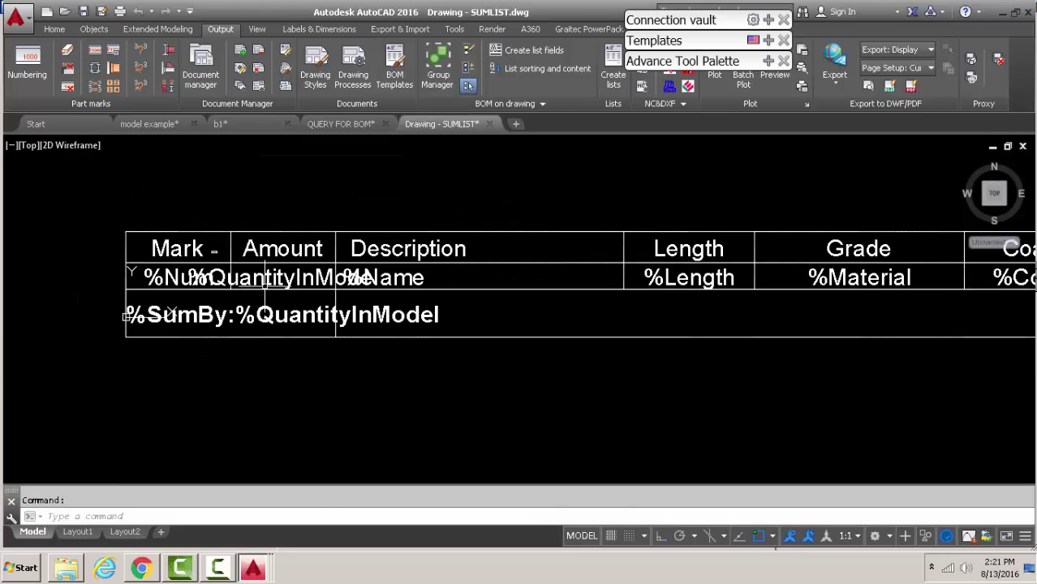
pyautogui.click(273, 251)
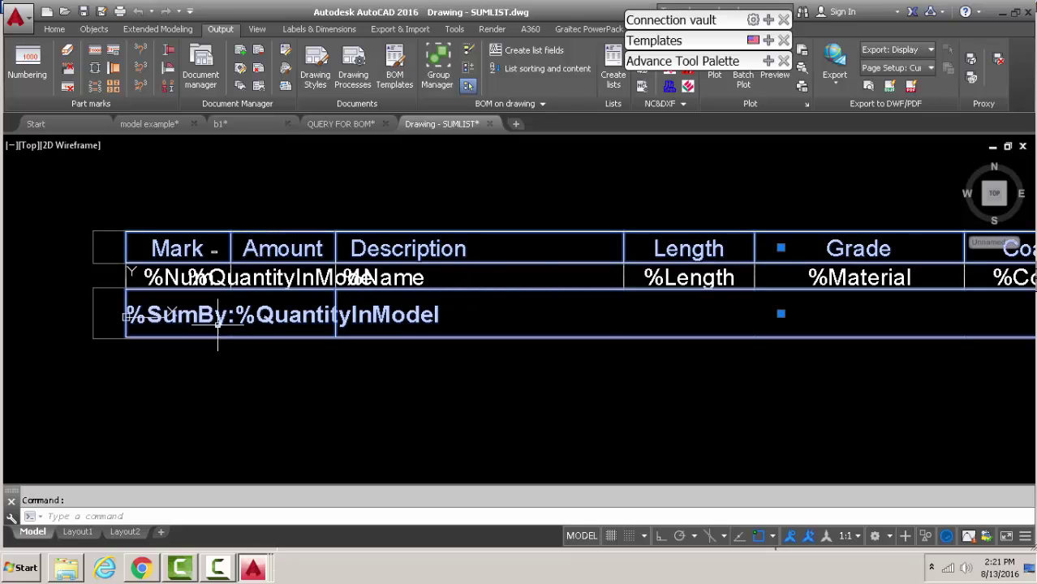
pyautogui.press('Escape')
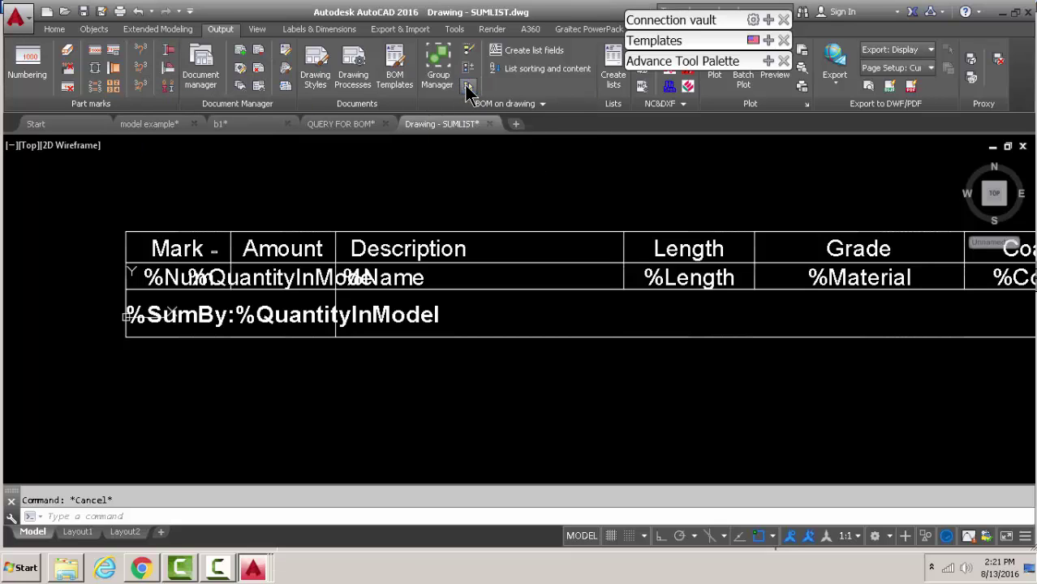
pyautogui.scroll(-2, 306, 248)
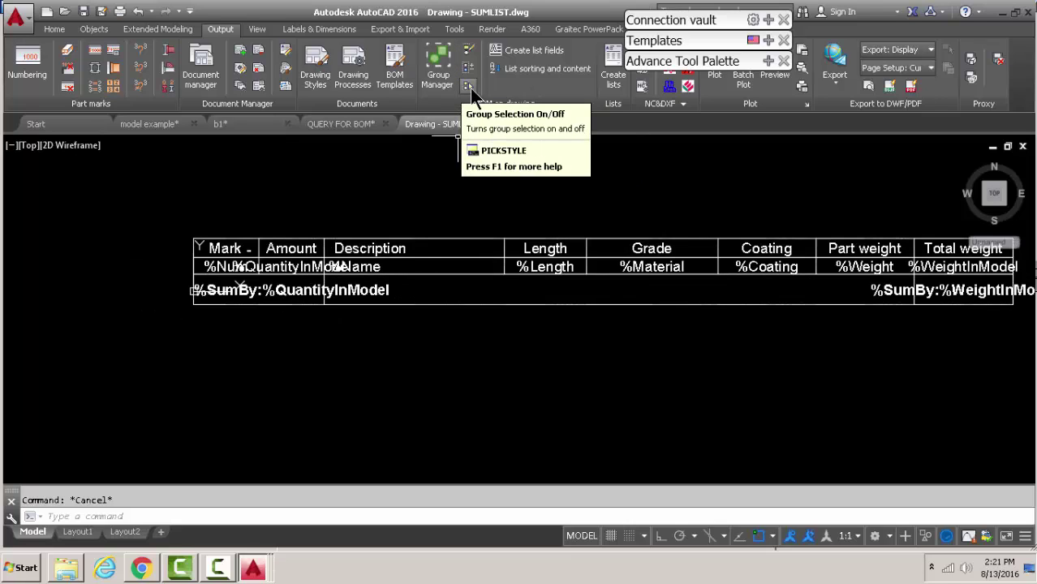
pyautogui.scroll(2, 291, 270)
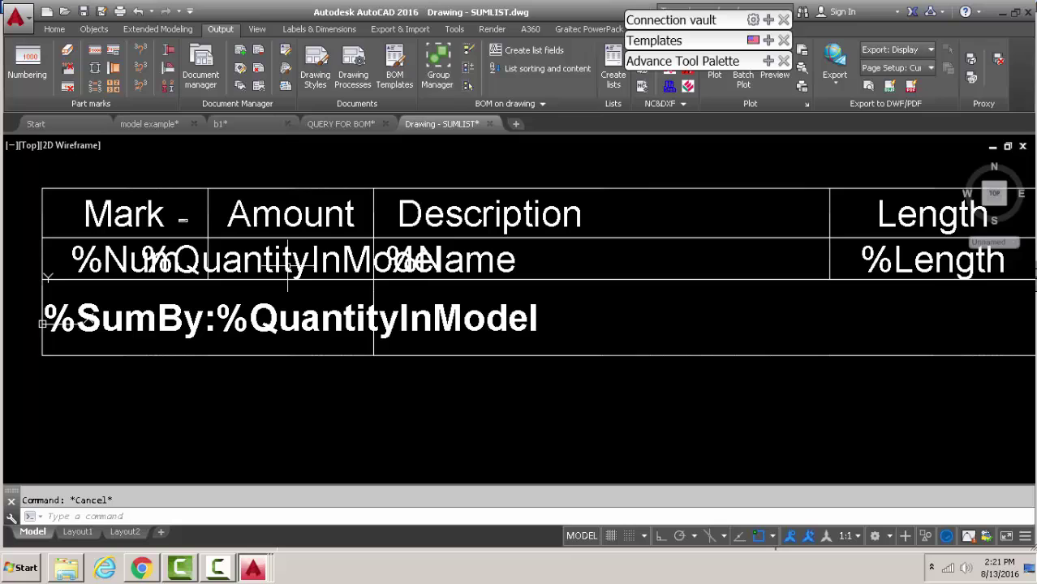
pyautogui.click(253, 230)
pyautogui.scroll(-2, 252, 230)
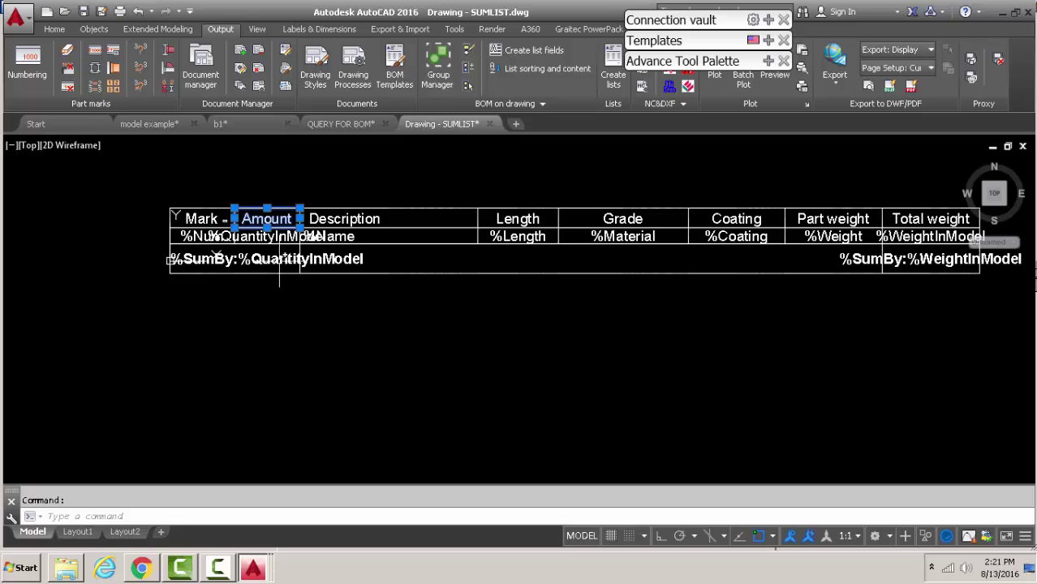
pyautogui.press('Escape')
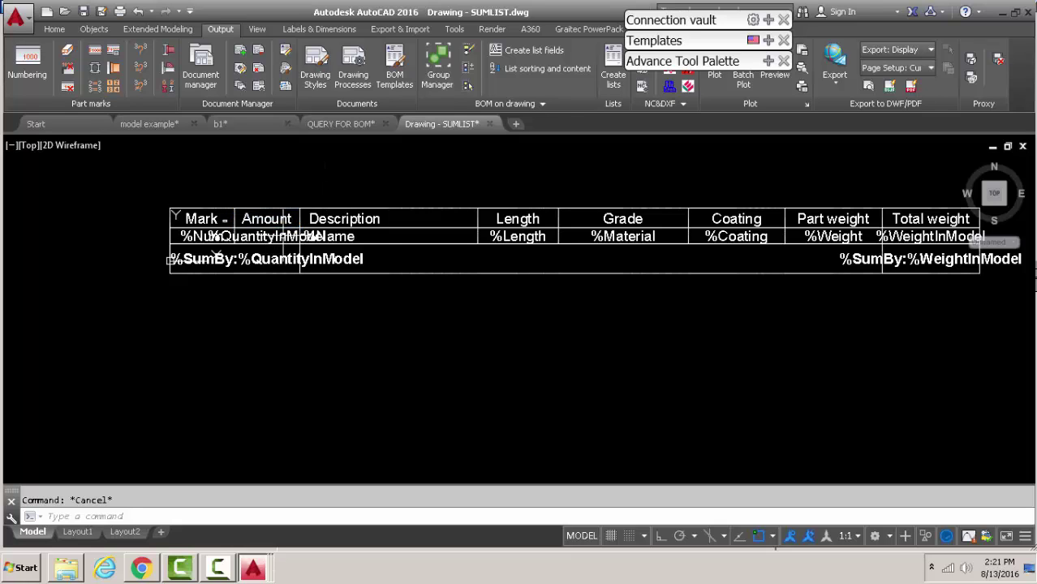
pyautogui.scroll(4, 292, 239)
pyautogui.scroll(-4, 292, 238)
pyautogui.scroll(2, 227, 219)
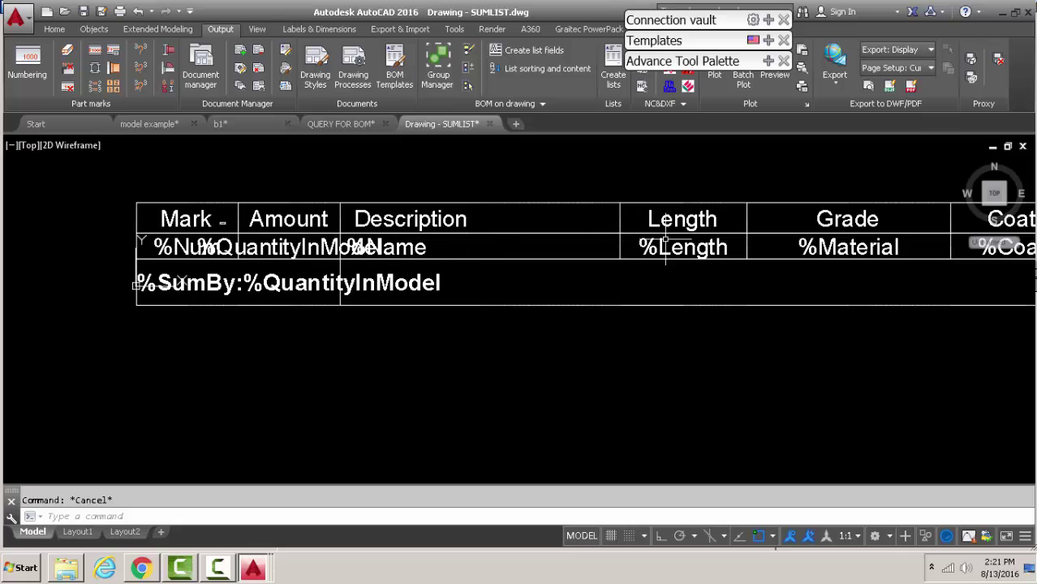
pyautogui.scroll(-2, 633, 266)
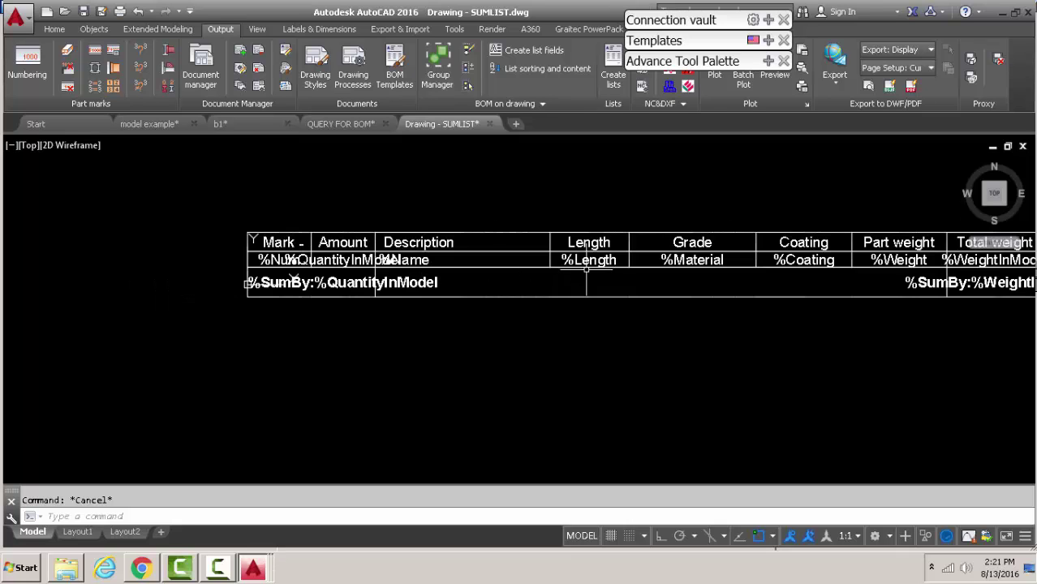
# Replace the Mark header text with WEIGHT in the first column of the BOM template table.
pyautogui.moveTo(586, 270); pyautogui.dragTo(470, 282, button='middle')
pyautogui.scroll(3, 131, 289)
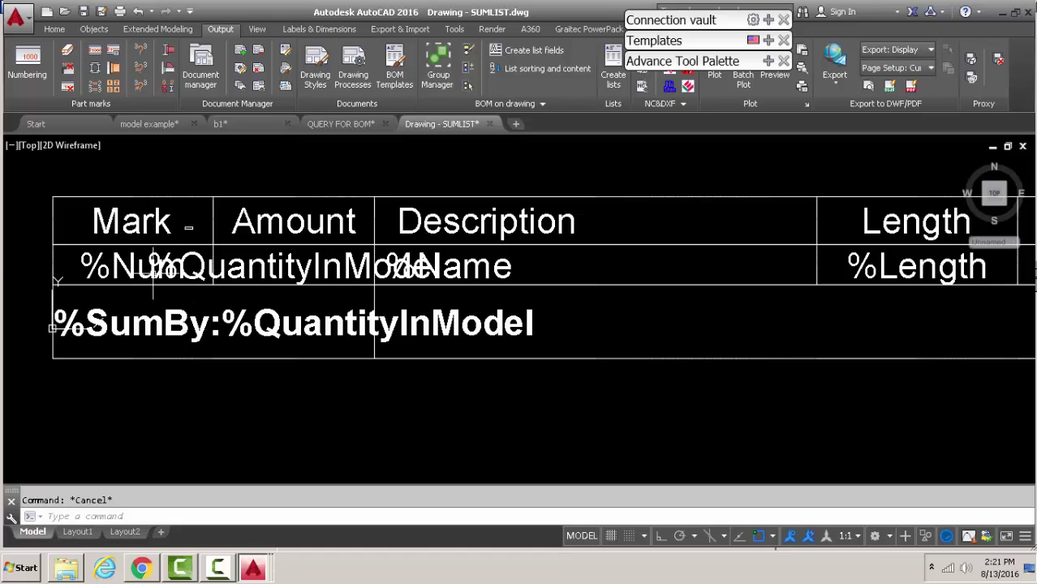
pyautogui.scroll(-2, 195, 296)
pyautogui.scroll(-2, 213, 321)
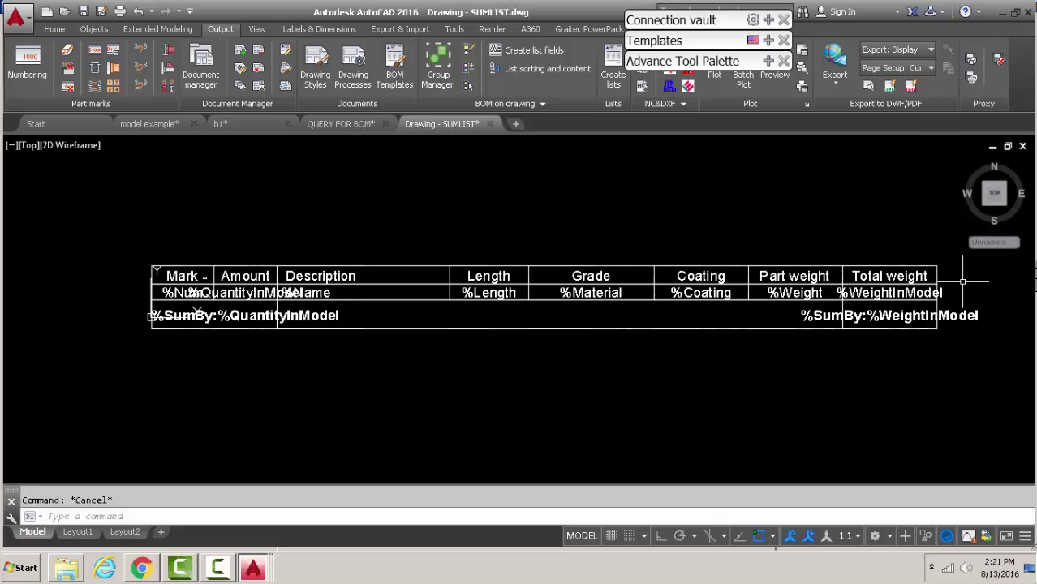
pyautogui.scroll(2, 864, 304)
pyautogui.scroll(-2, 862, 304)
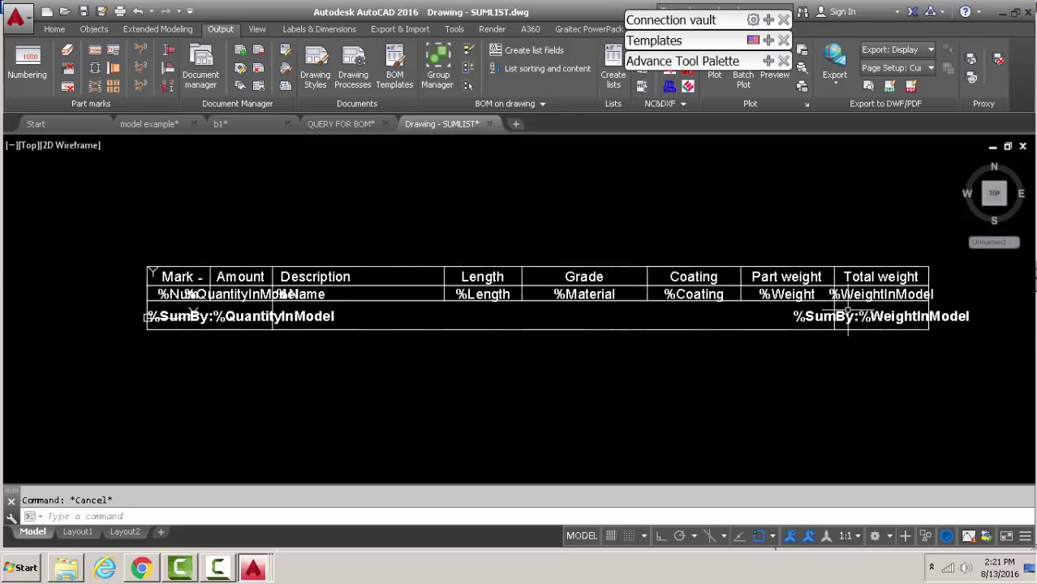
pyautogui.scroll(3, 175, 297)
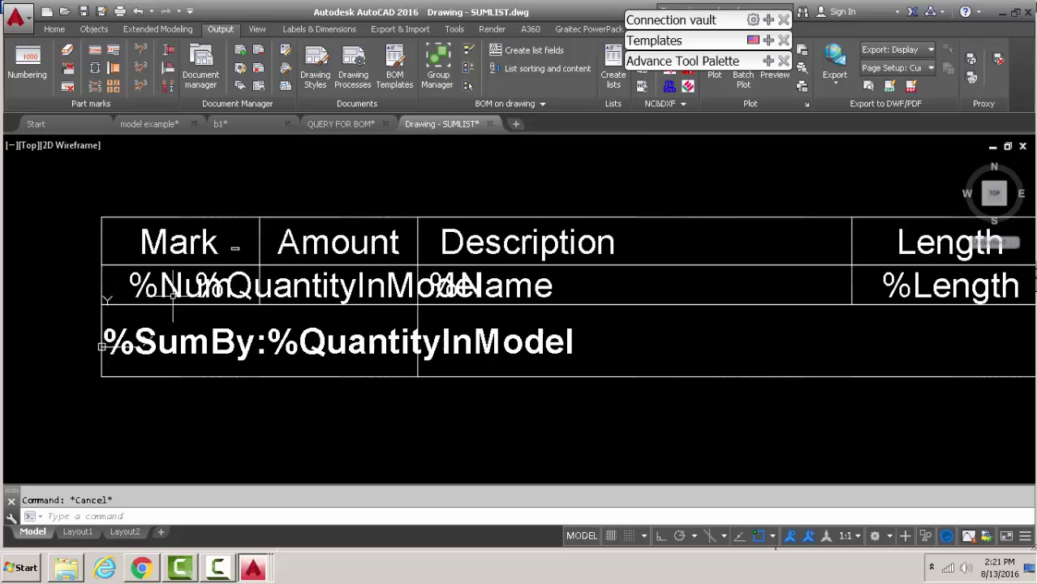
pyautogui.doubleClick(176, 244)
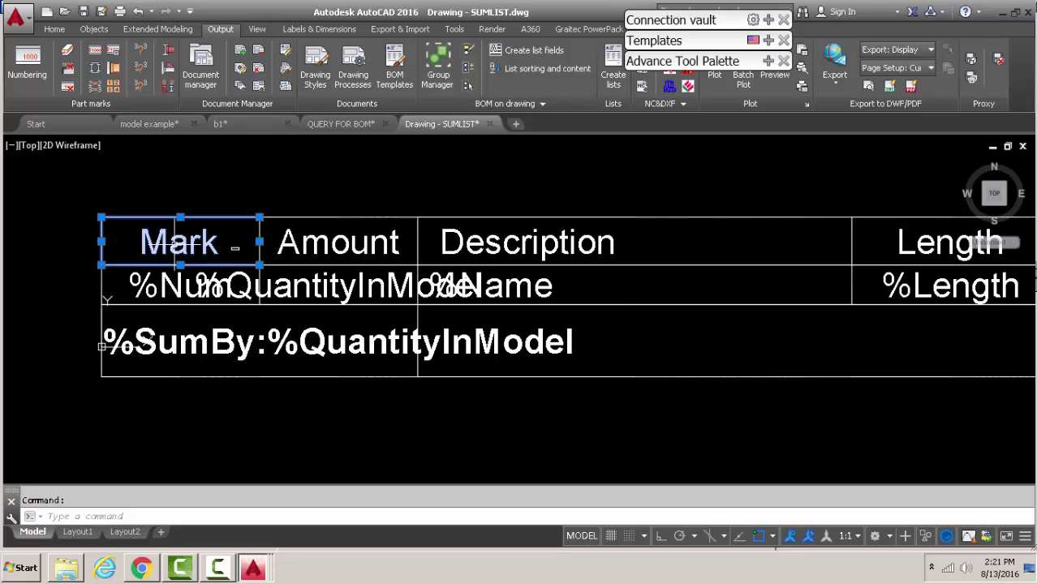
pyautogui.scroll(-1, 699, 226)
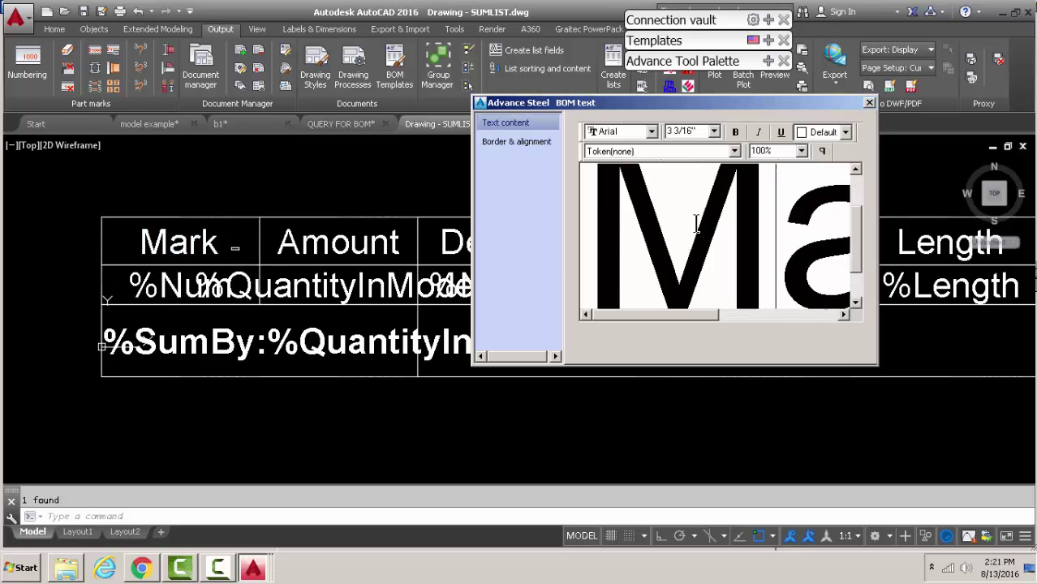
pyautogui.doubleClick(692, 223)
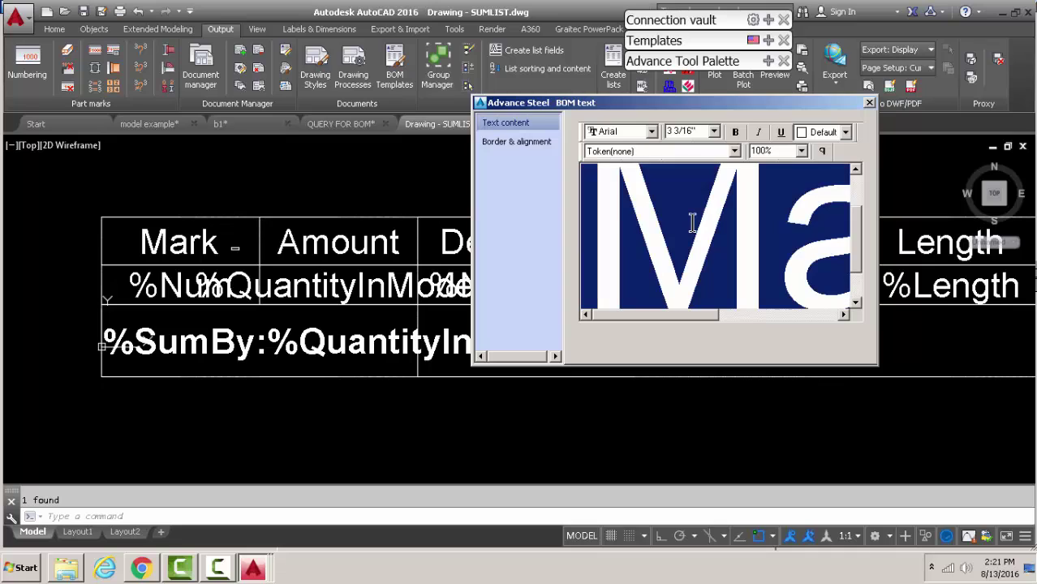
pyautogui.write('WEI')
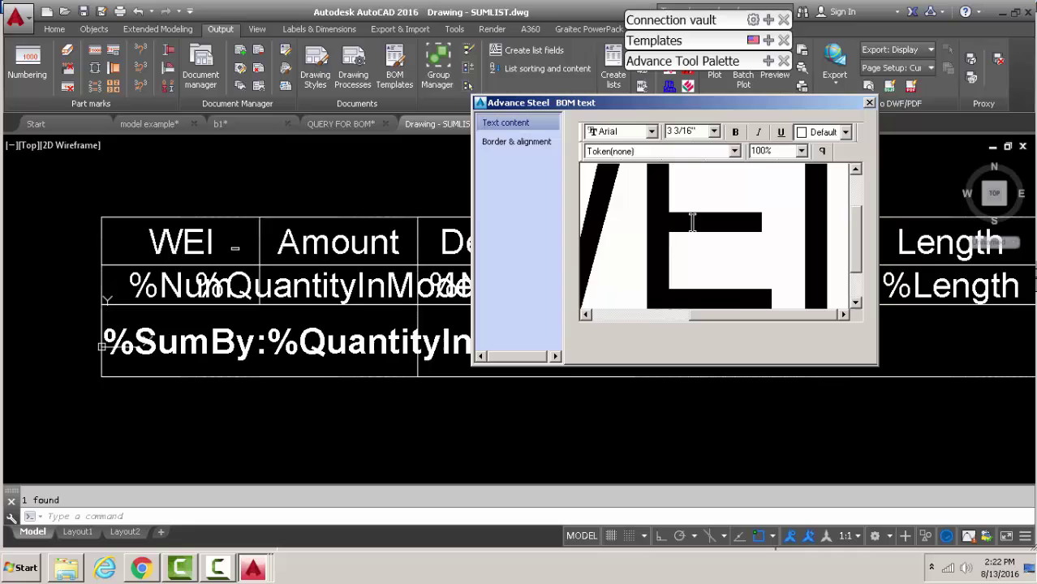
pyautogui.write('I')
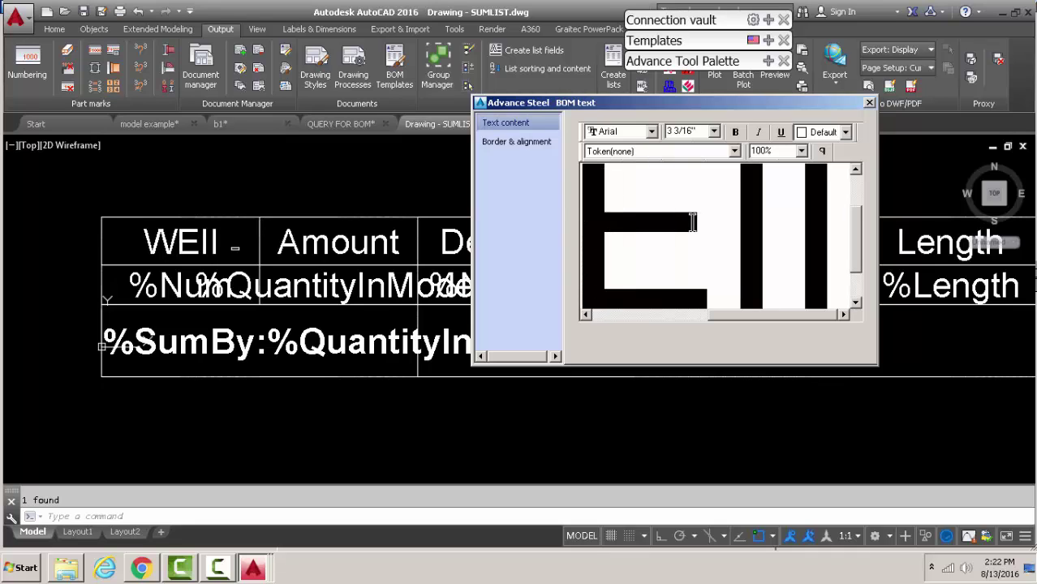
pyautogui.press('BackSpace')
pyautogui.write('GHT')
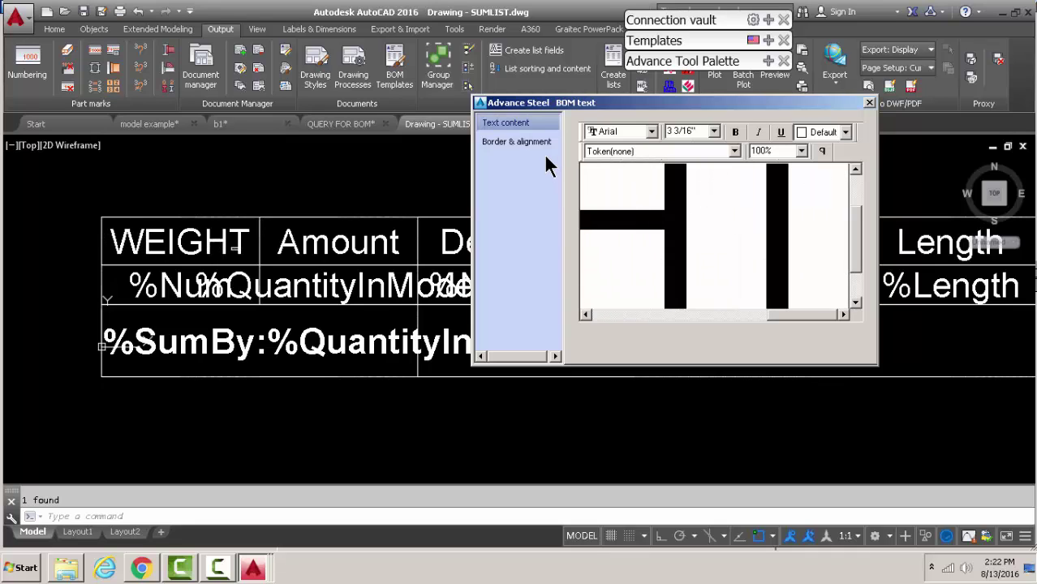
pyautogui.click(543, 138)
pyautogui.click(549, 123)
pyautogui.click(613, 154)
pyautogui.click(618, 154)
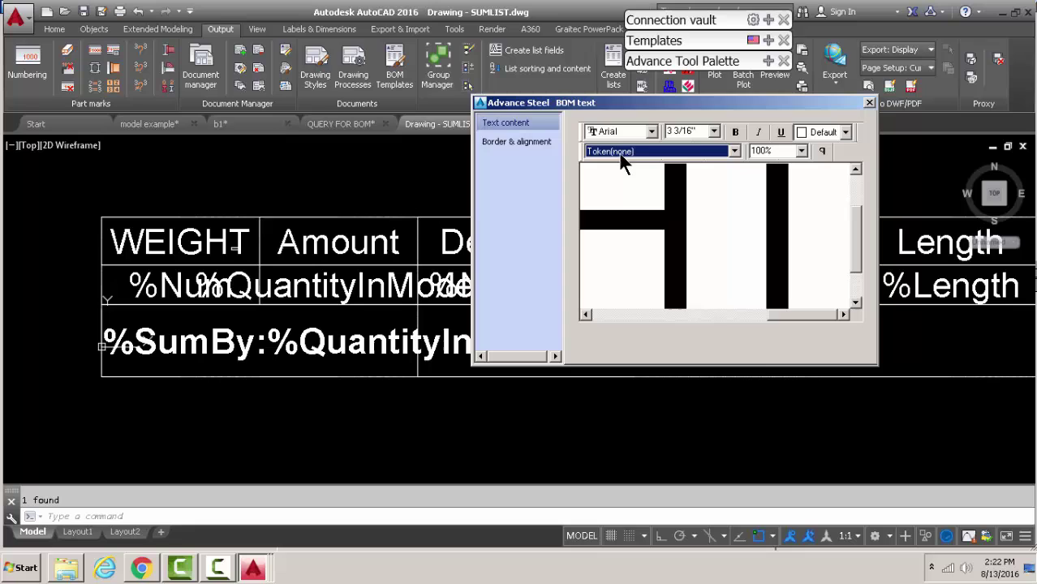
pyautogui.click(869, 103)
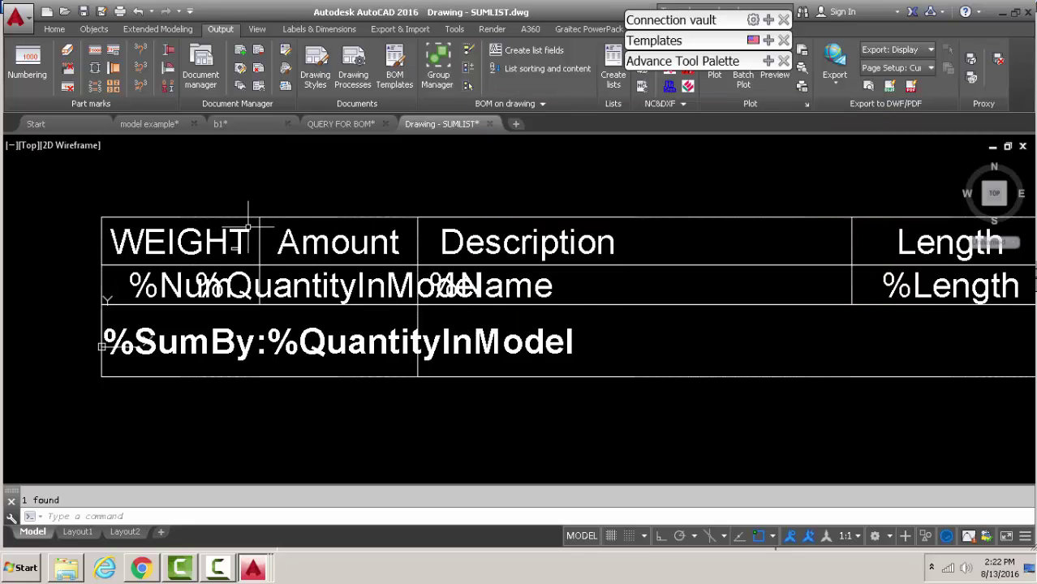
# Delete the Single Part Number token from the cell below the WEIGHT header.
pyautogui.click(146, 279)
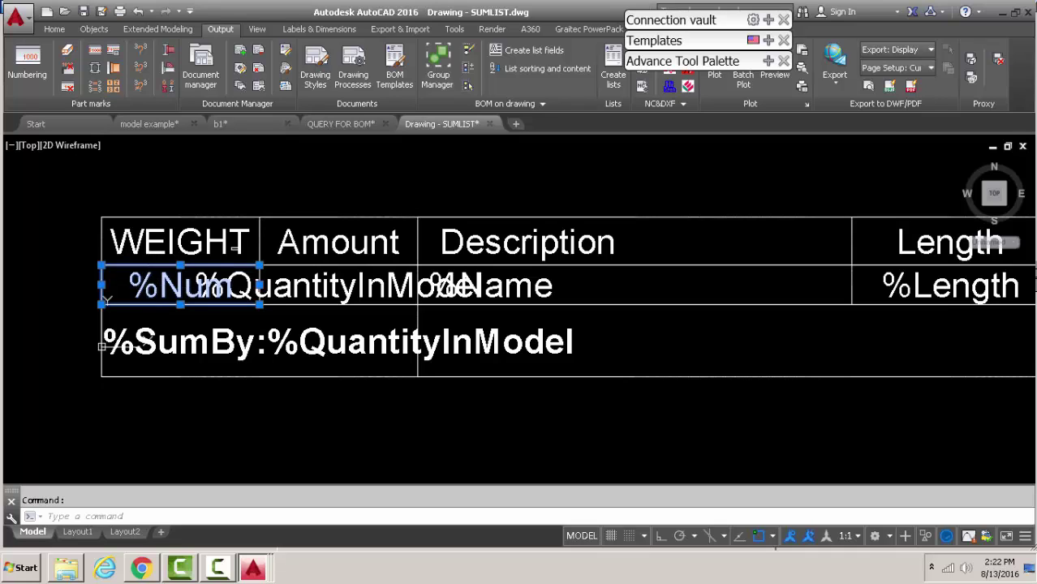
pyautogui.doubleClick(146, 284)
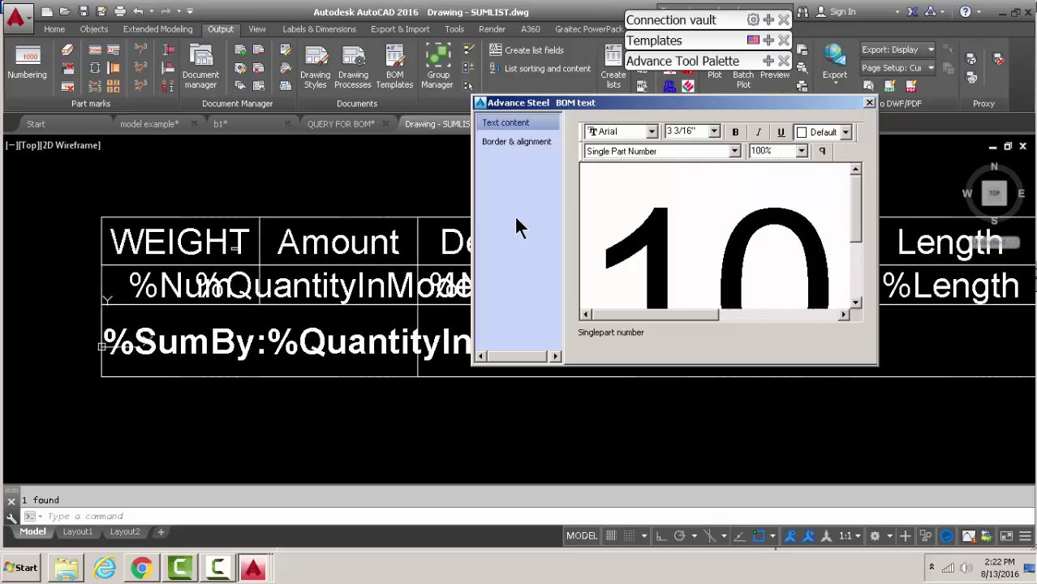
pyautogui.click(670, 149)
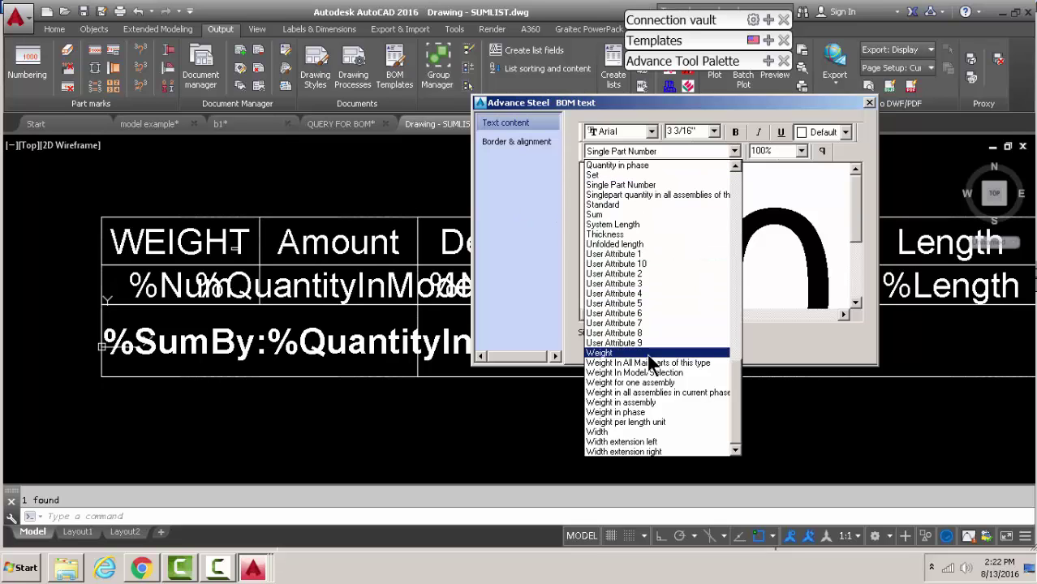
pyautogui.click(794, 230)
pyautogui.scroll(-2, 752, 258)
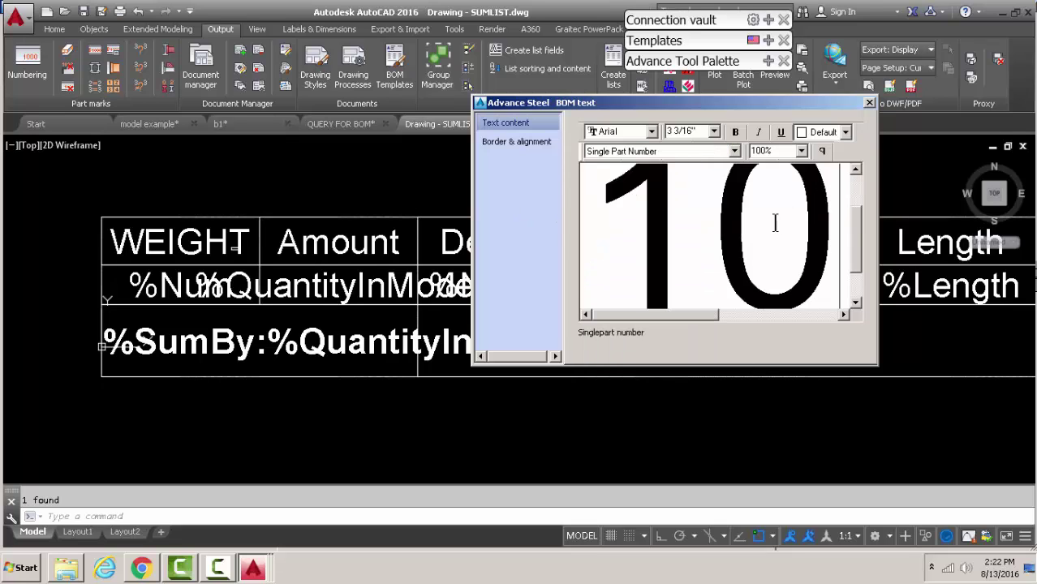
pyautogui.doubleClick(752, 257)
pyautogui.press('Delete')
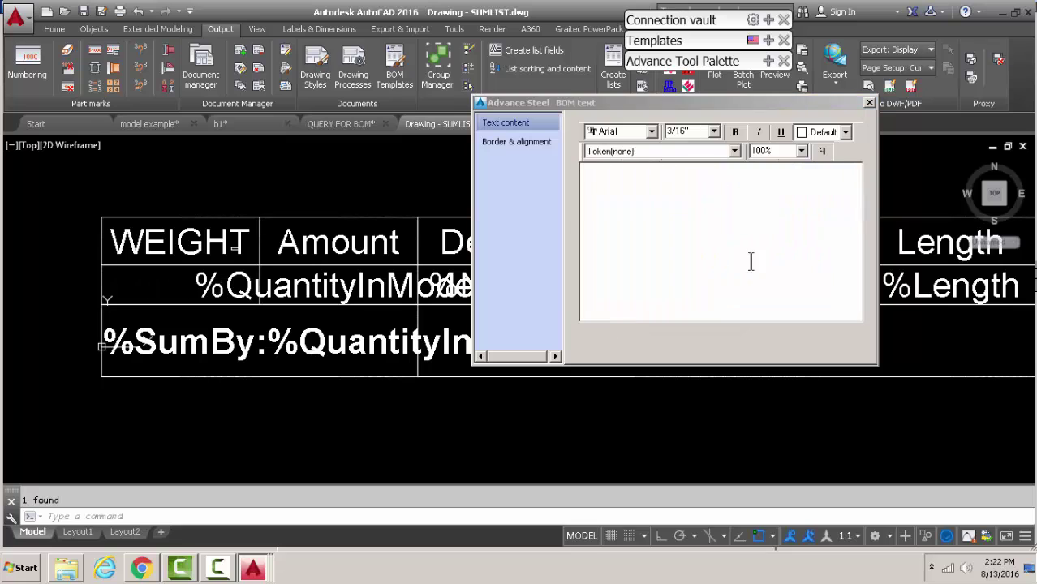
# Insert the Weight token into the emptied cell below the WEIGHT header.
pyautogui.click(734, 152)
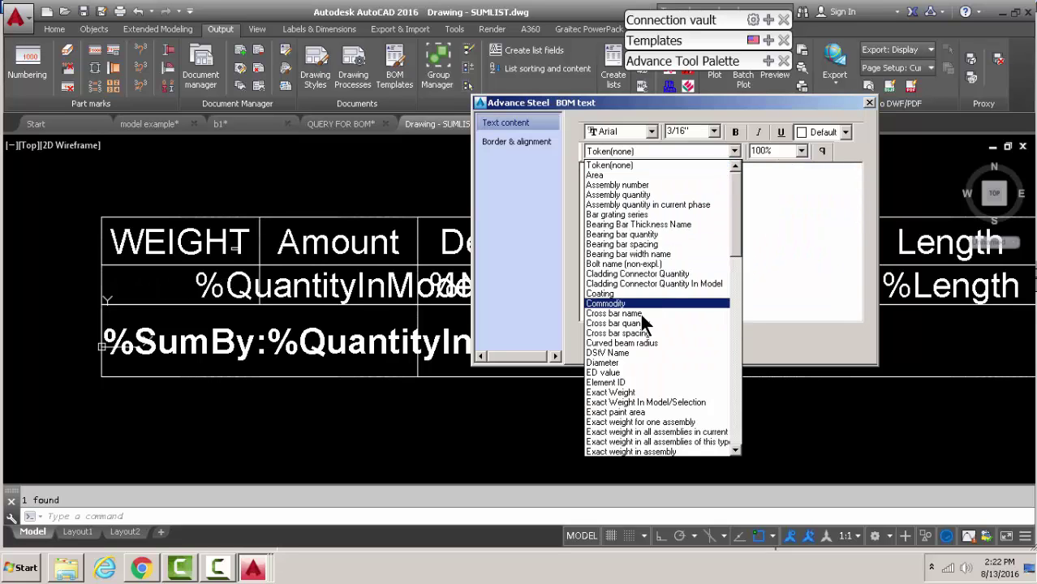
pyautogui.scroll(-5, 625, 377)
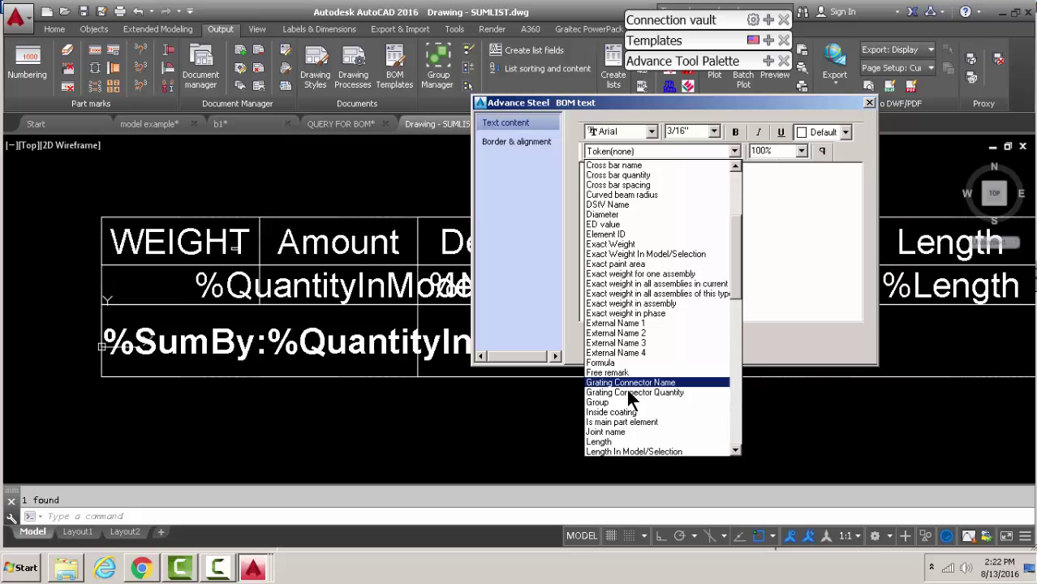
pyautogui.scroll(-4, 626, 381)
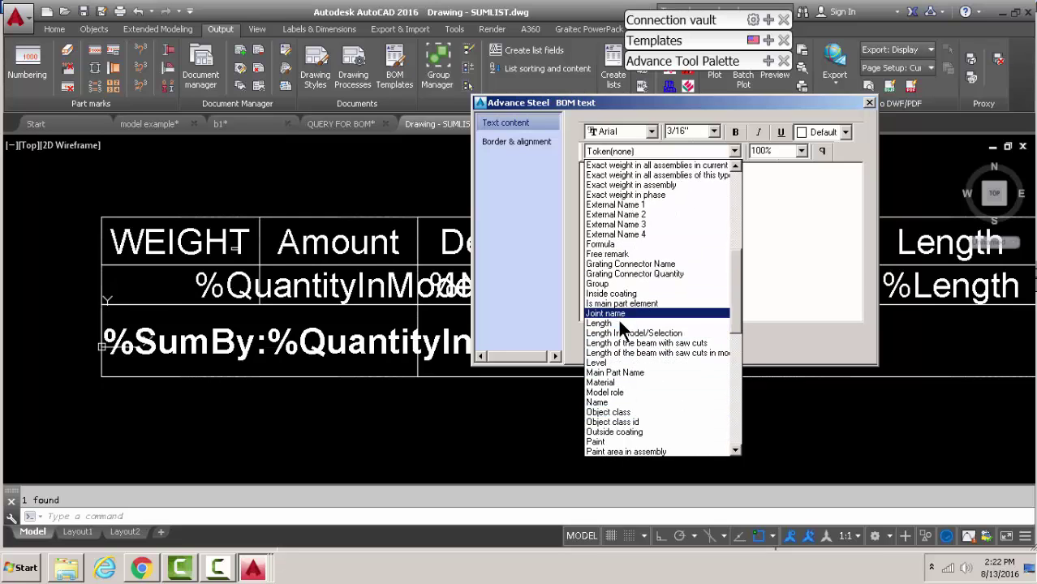
pyautogui.scroll(-13, 632, 392)
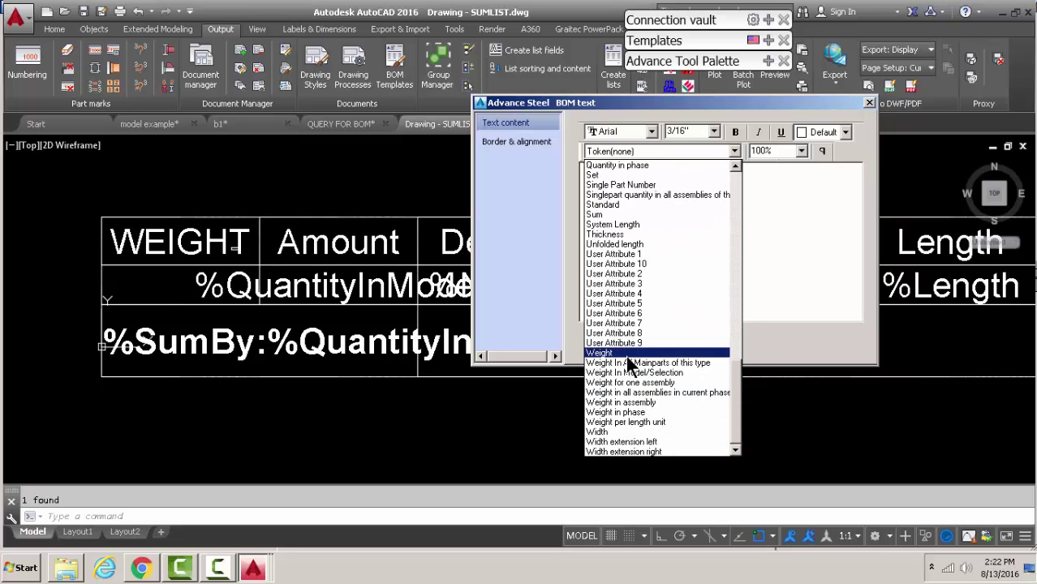
pyautogui.click(616, 353)
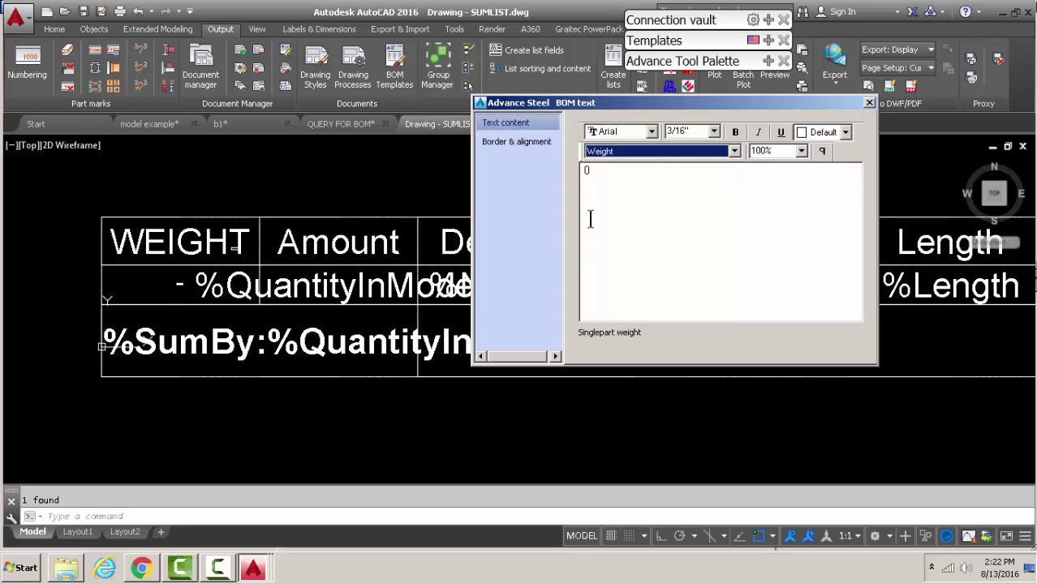
pyautogui.click(529, 142)
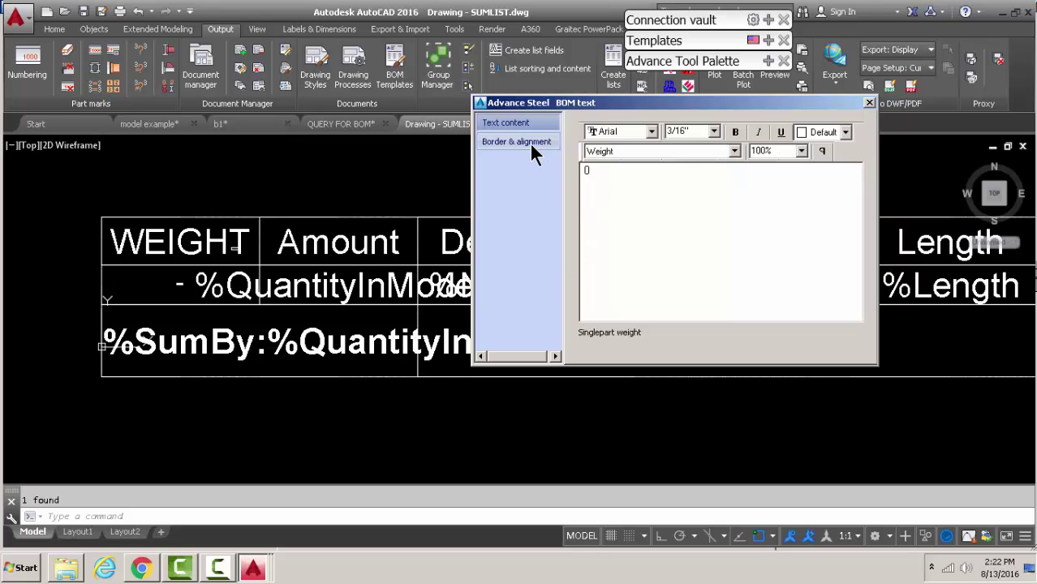
pyautogui.click(527, 130)
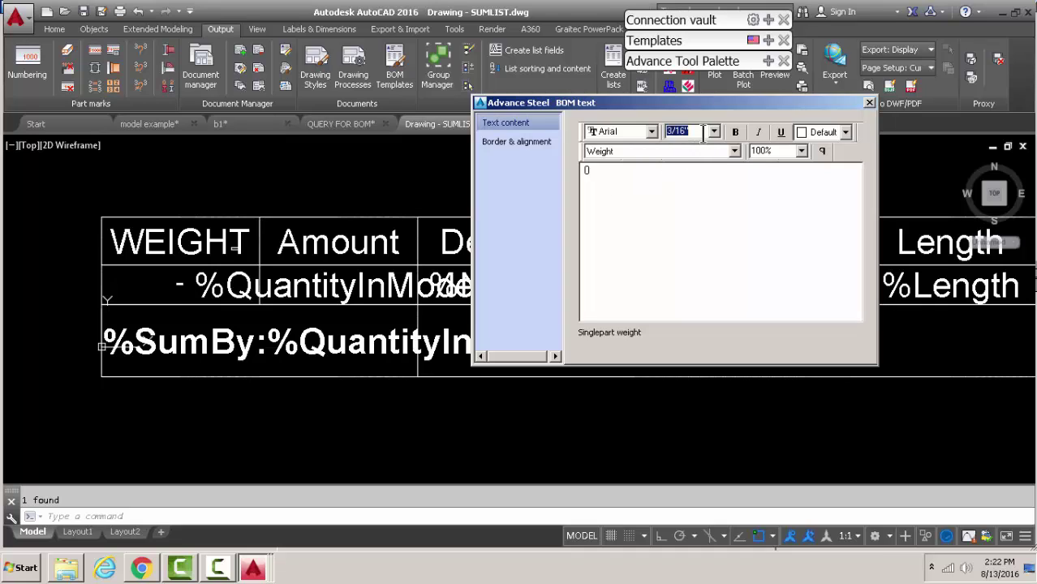
# Set the text size to 1 1/2" in the cell below WEIGHT and insert the Weight token again at that size.
pyautogui.doubleClick(610, 174)
pyautogui.click(713, 132)
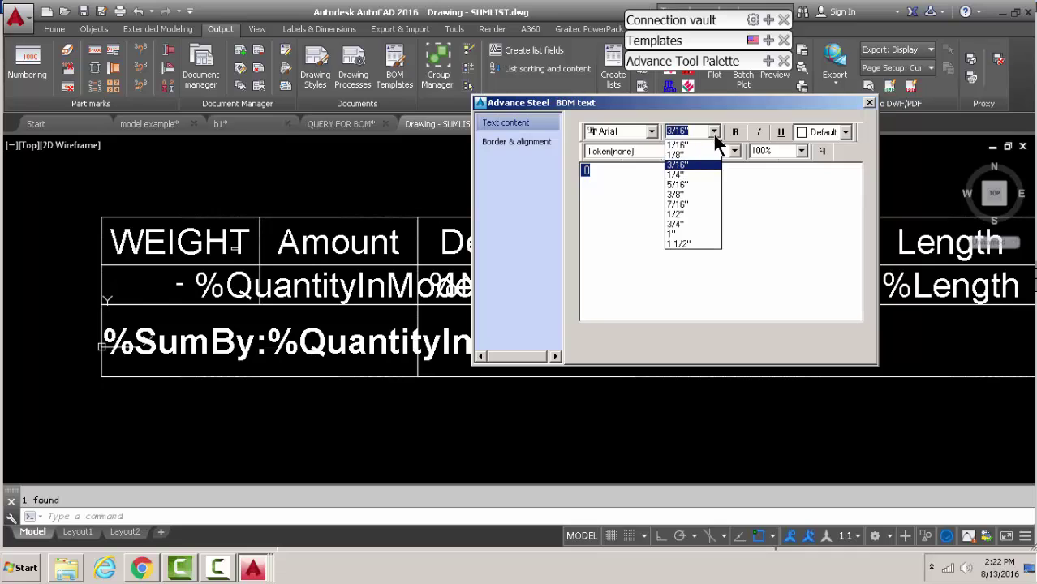
pyautogui.click(699, 241)
pyautogui.click(700, 230)
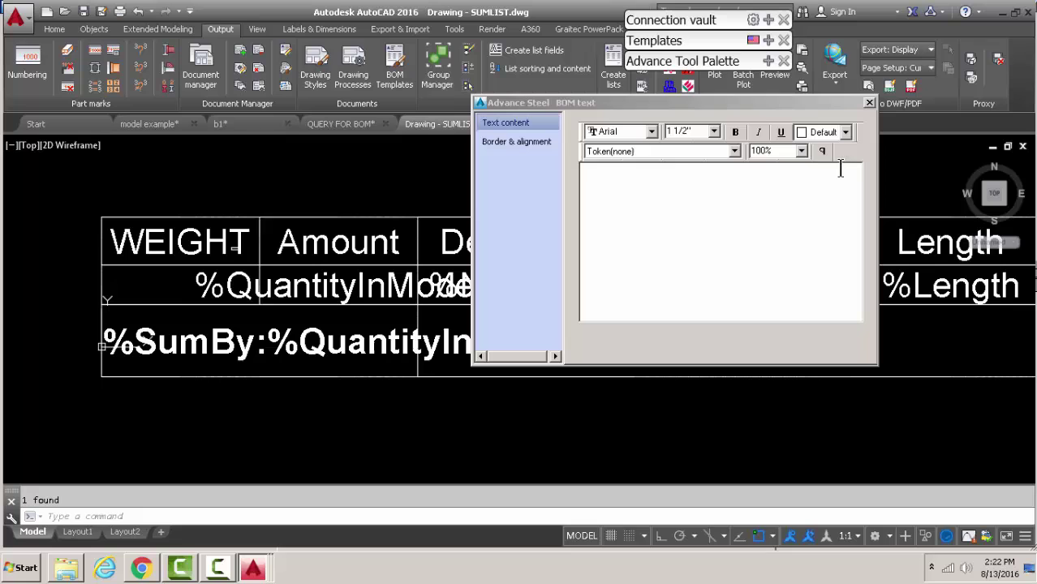
pyautogui.click(625, 188)
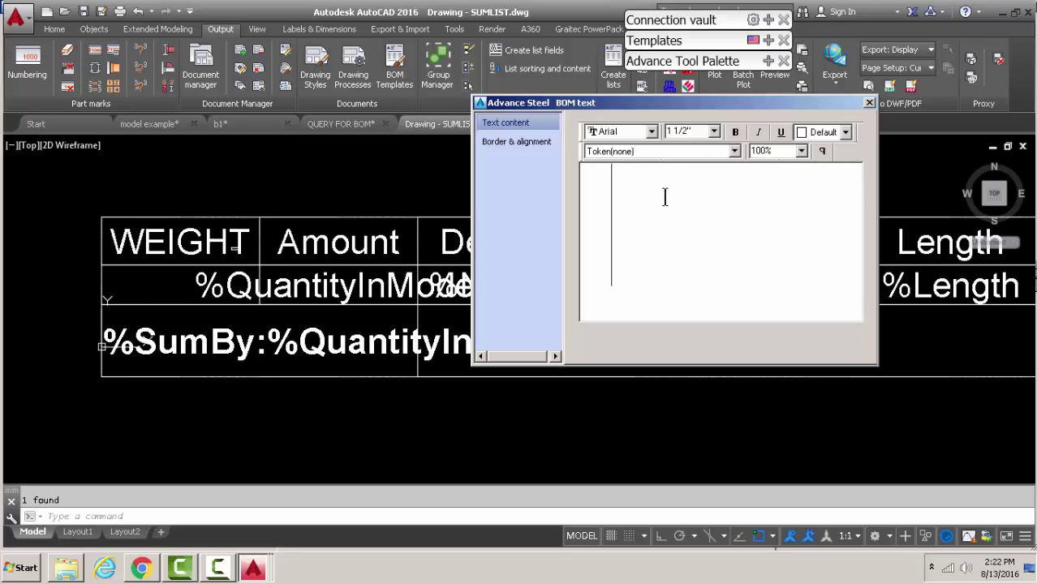
pyautogui.click(629, 152)
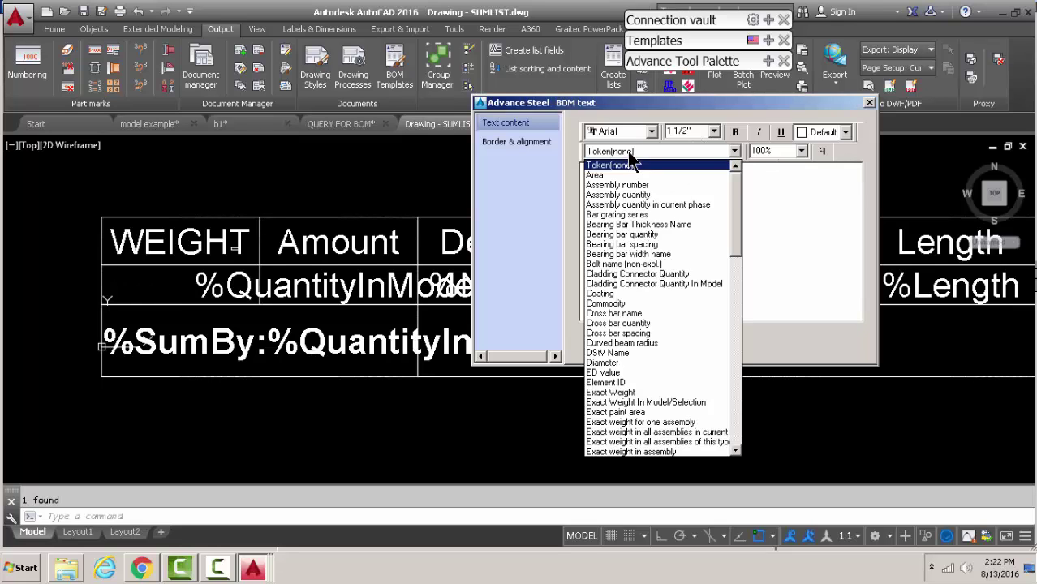
pyautogui.scroll(-12, 638, 319)
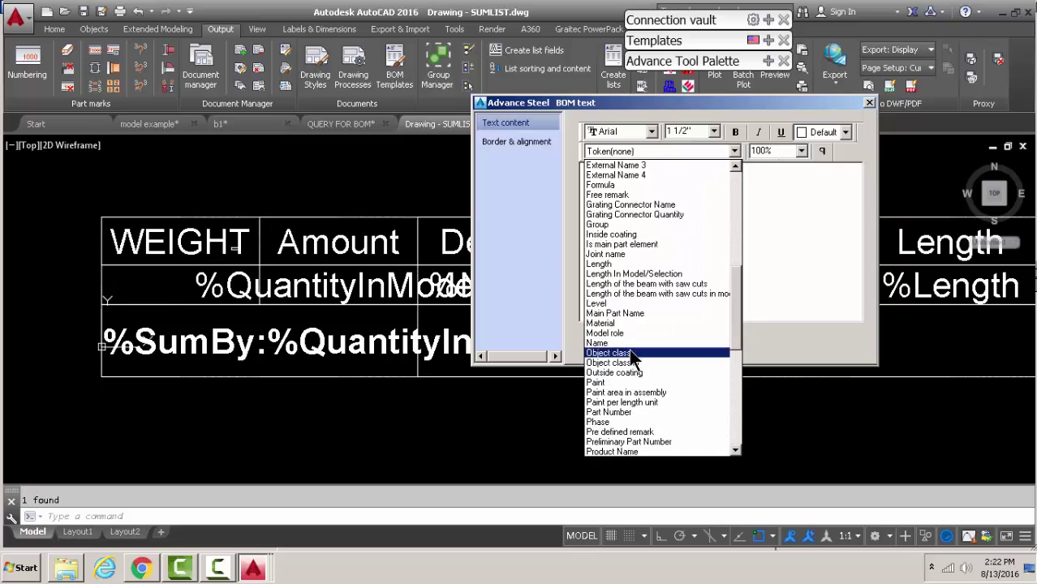
pyautogui.scroll(-11, 635, 380)
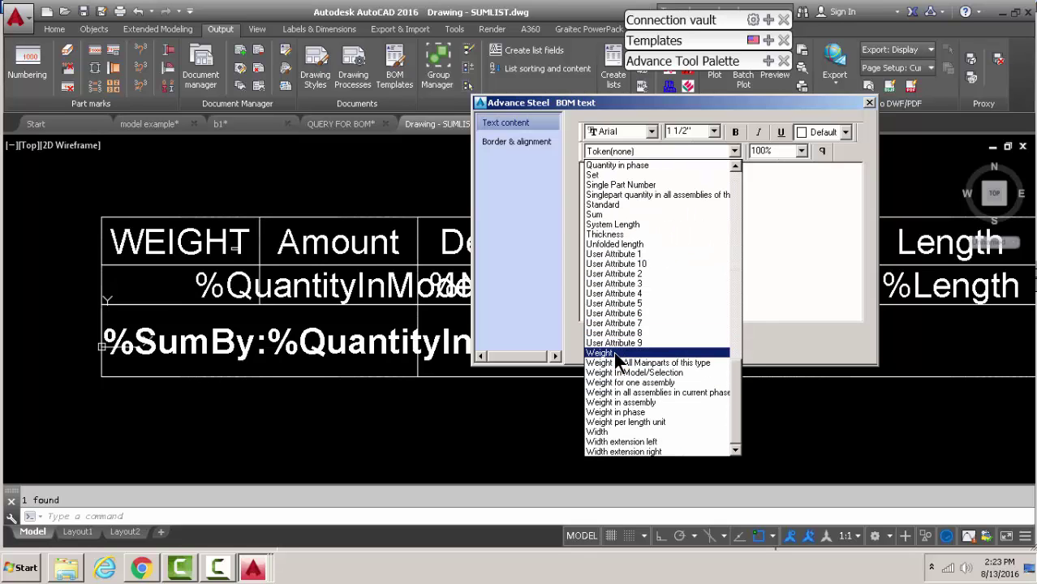
pyautogui.click(602, 353)
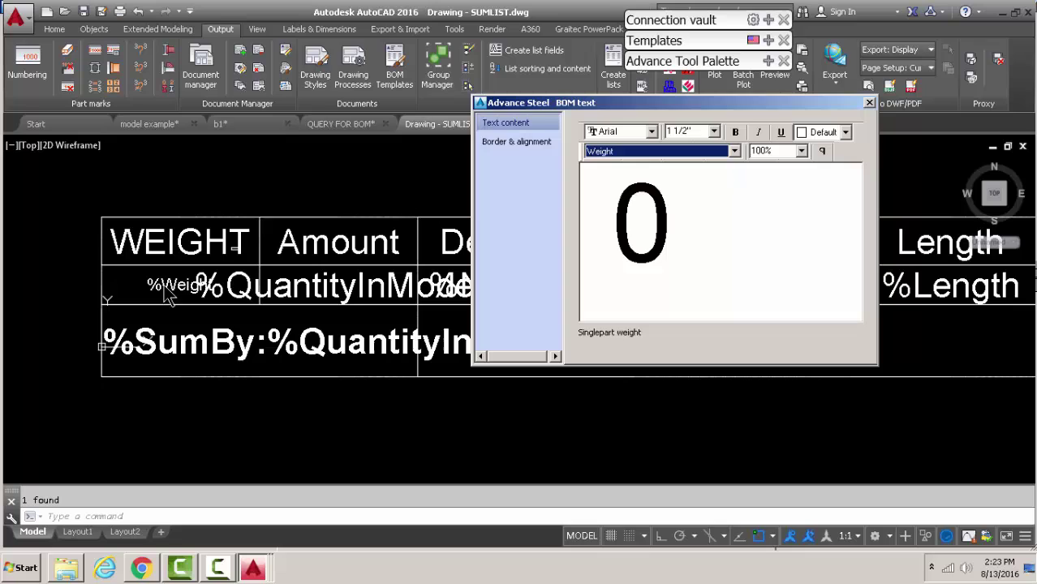
pyautogui.click(869, 103)
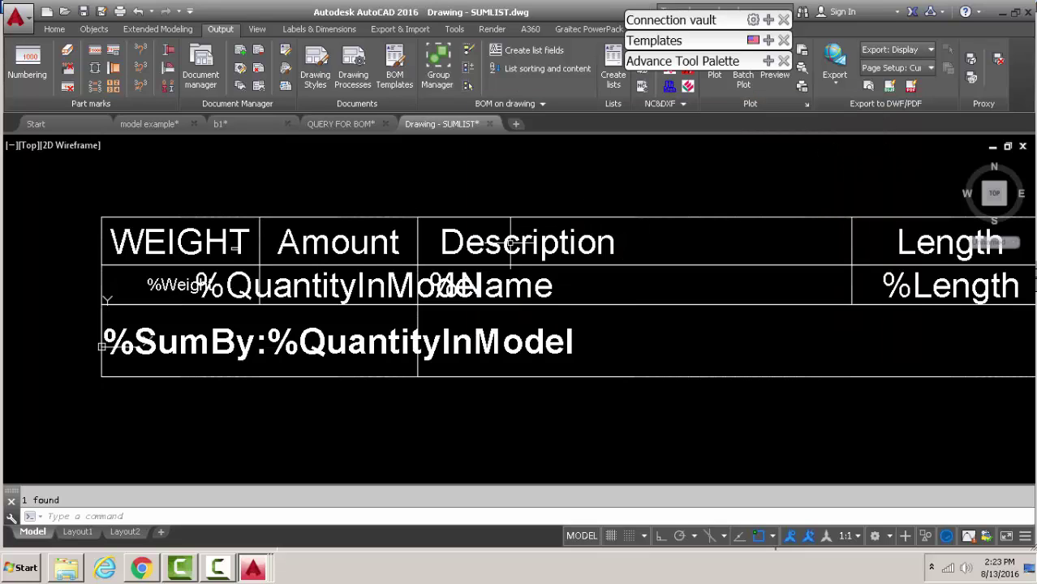
# Delete the Amount header cell and the %QuantityInModel cell below it.
pyautogui.click(366, 243)
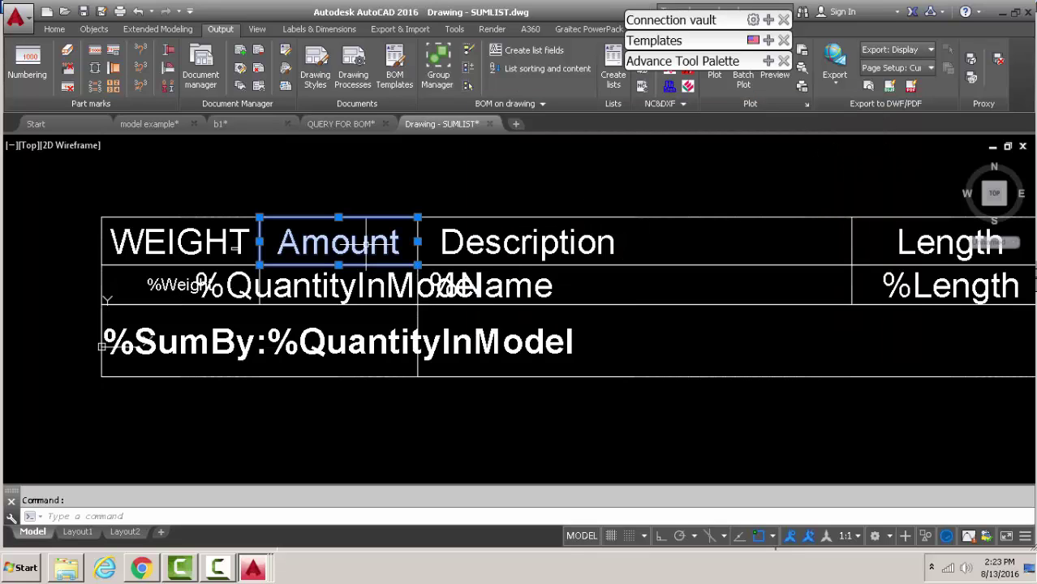
pyautogui.press('Delete')
pyautogui.click(341, 284)
pyautogui.press('Delete')
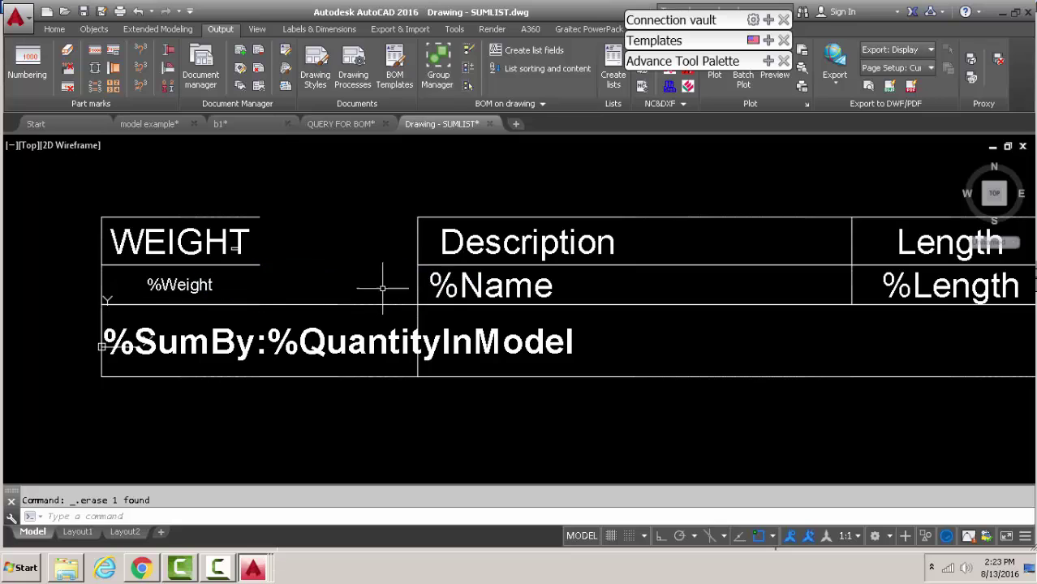
pyautogui.scroll(-2, 511, 243)
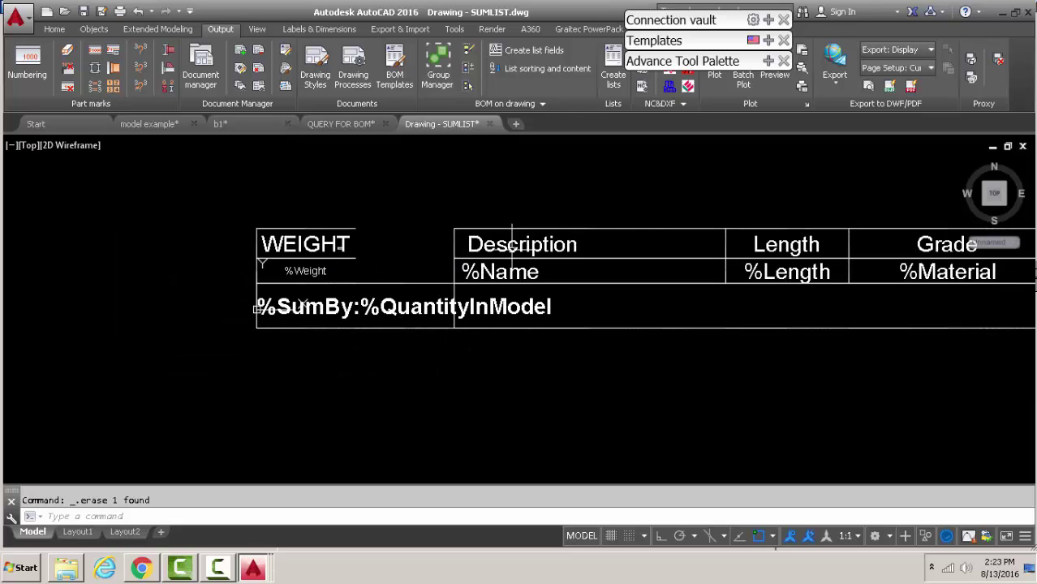
# Delete the Length, Grade and Coating columns, including their header, token and bottom-row cells.
pyautogui.moveTo(520, 243); pyautogui.dragTo(464, 242, button='middle')
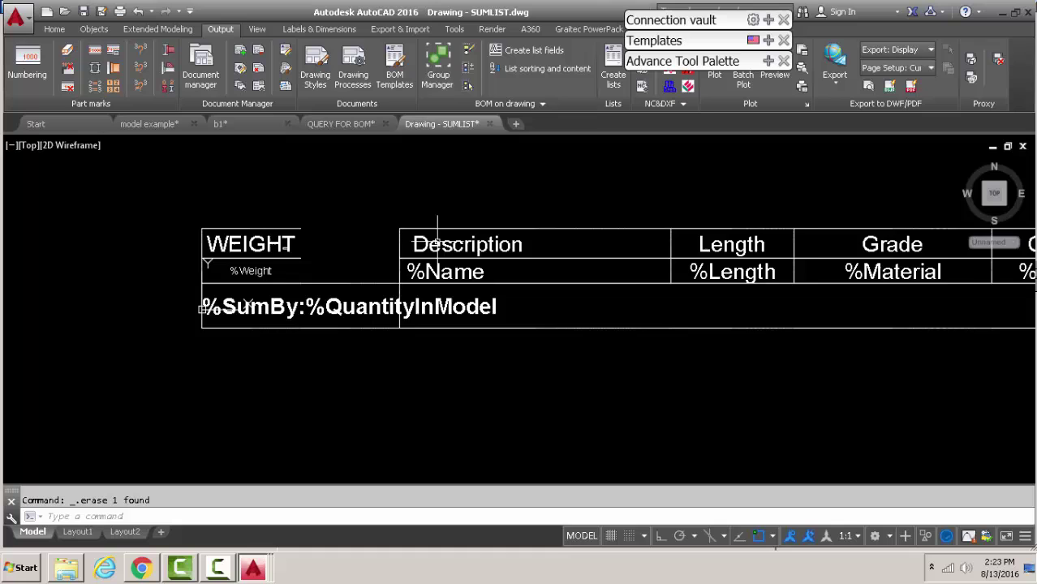
pyautogui.scroll(-2, 426, 244)
pyautogui.scroll(2, 425, 243)
pyautogui.scroll(-3, 325, 263)
pyautogui.moveTo(552, 261); pyautogui.dragTo(455, 261, button='middle')
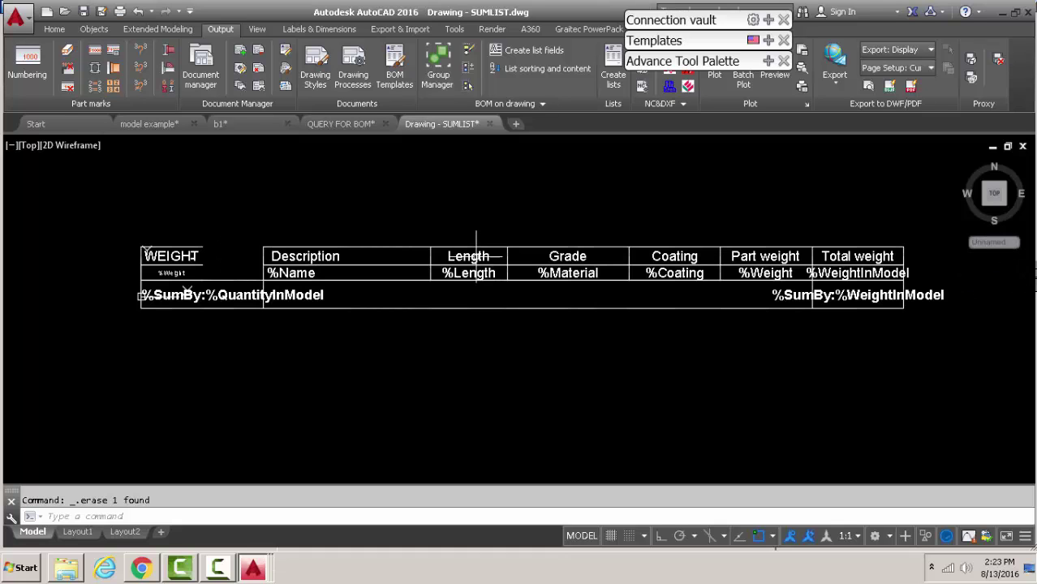
pyautogui.click(417, 199)
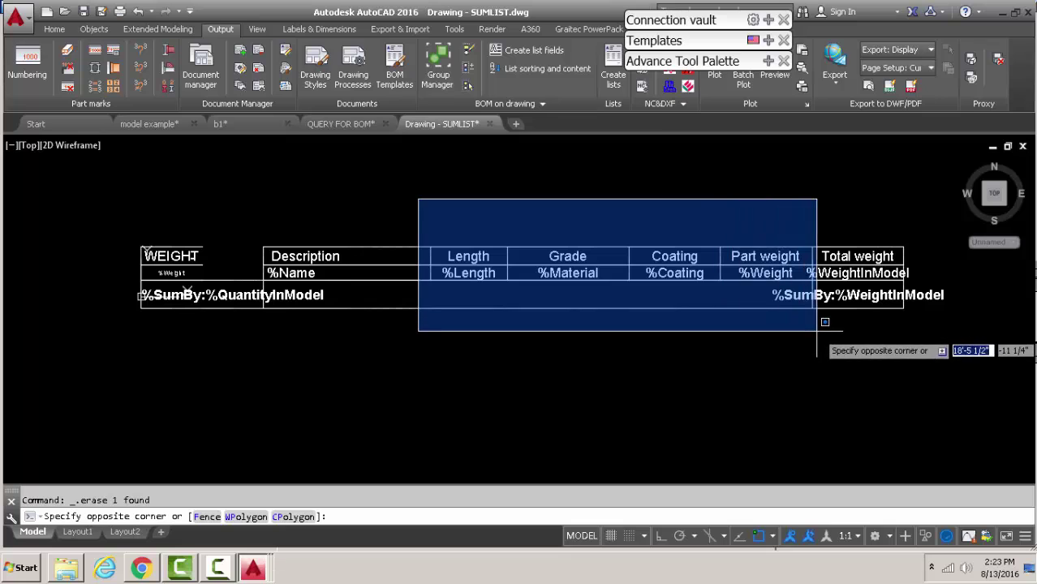
pyautogui.click(726, 325)
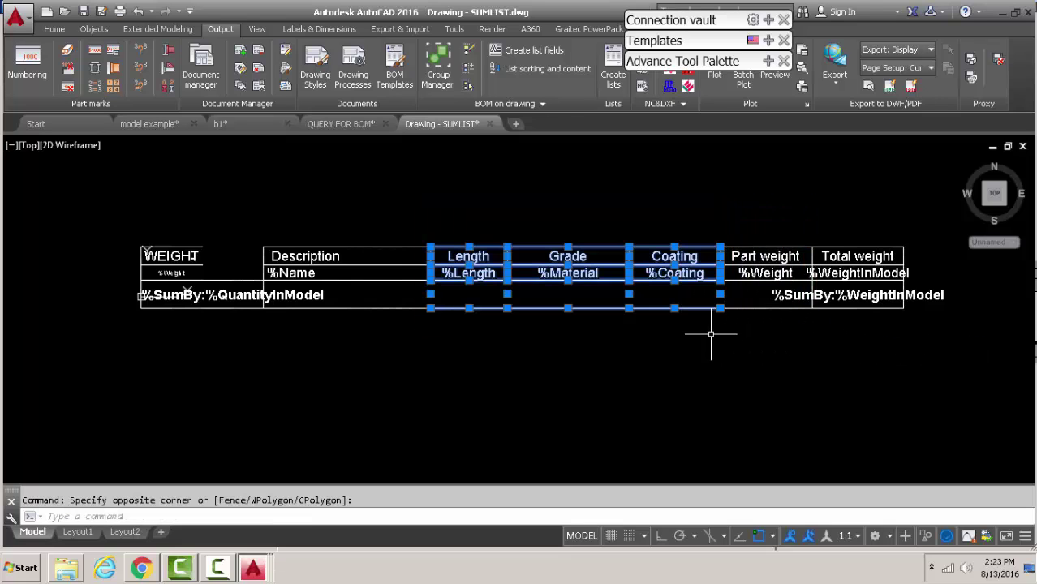
pyautogui.press('Delete')
# Move the Part weight and Total weight columns over to close the gap beside the Description column.
pyautogui.click(662, 208)
pyautogui.click(966, 421)
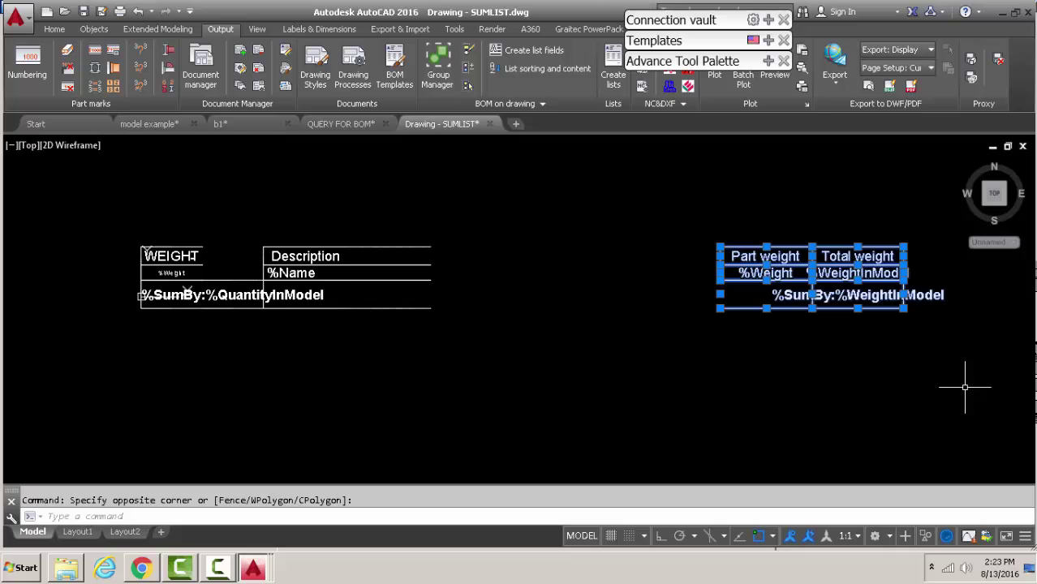
pyautogui.write('M')
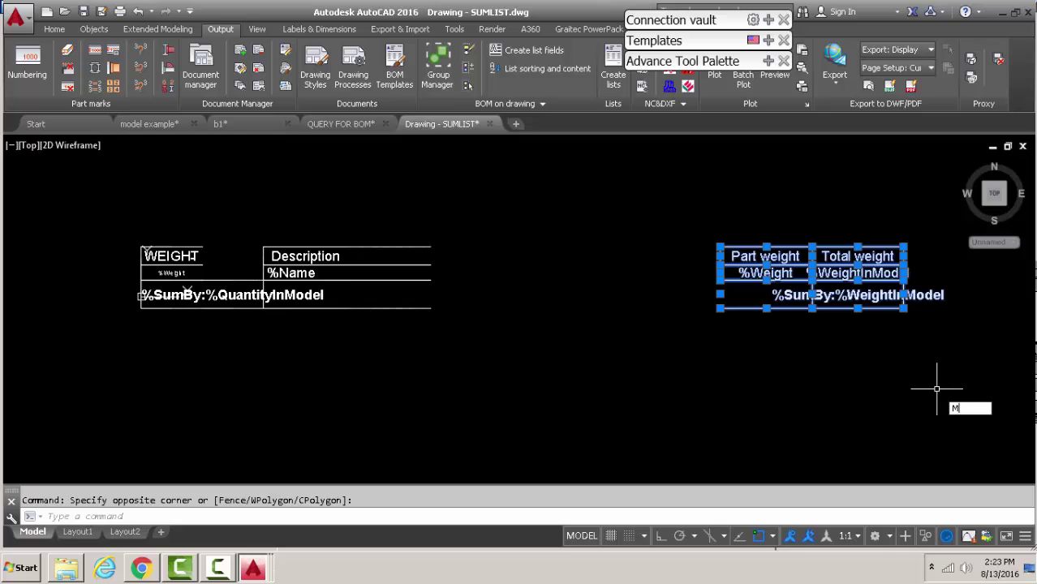
pyautogui.press('Return')
pyautogui.click(719, 248)
pyautogui.click(431, 248)
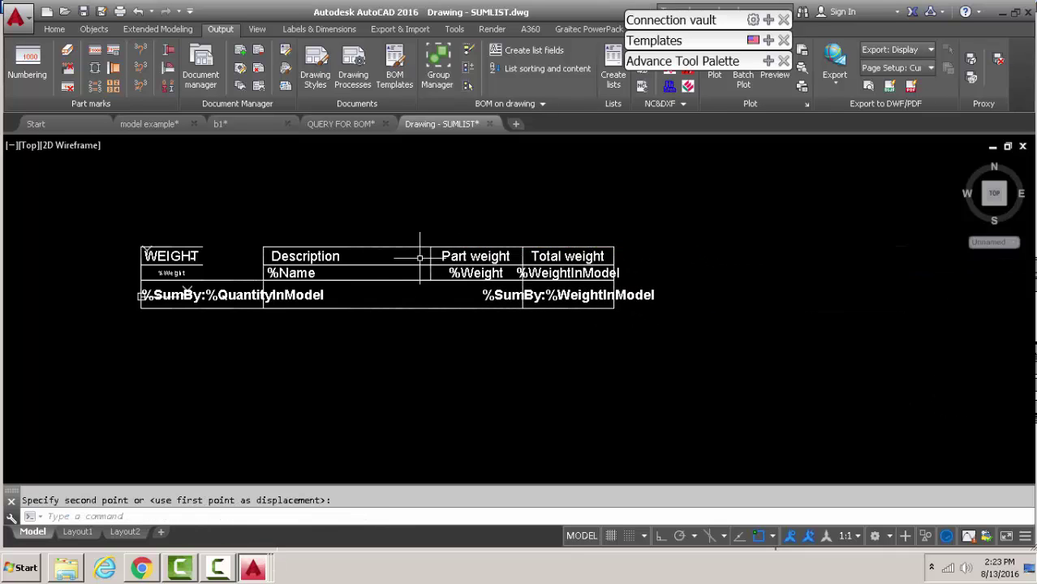
# Stretch the WEIGHT header cell and its %Weight cell to meet the edge of the Description column.
pyautogui.scroll(3, 196, 252)
pyautogui.click(219, 201)
pyautogui.click(73, 304)
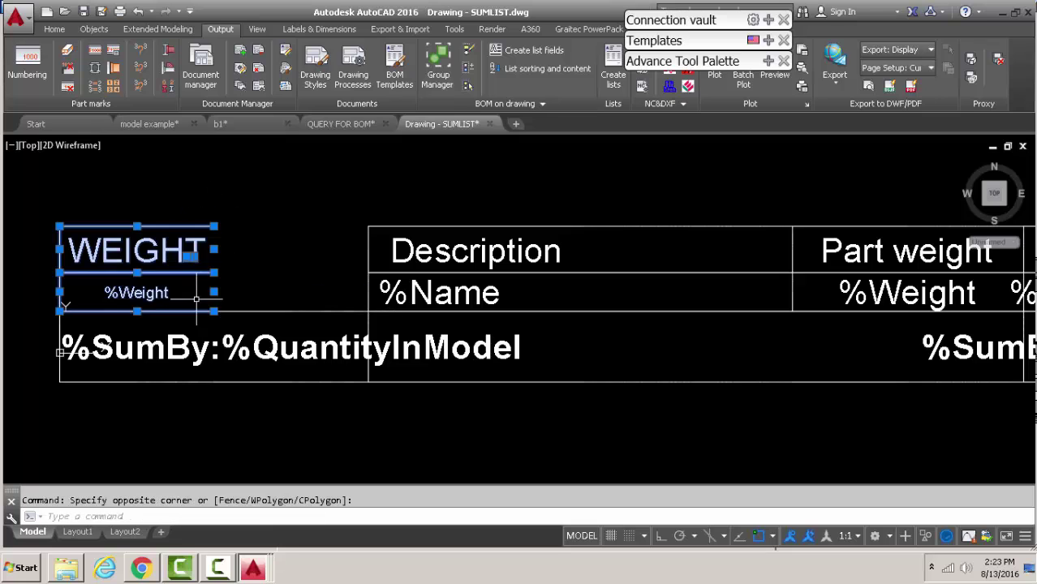
pyautogui.click(213, 272)
pyautogui.click(368, 272)
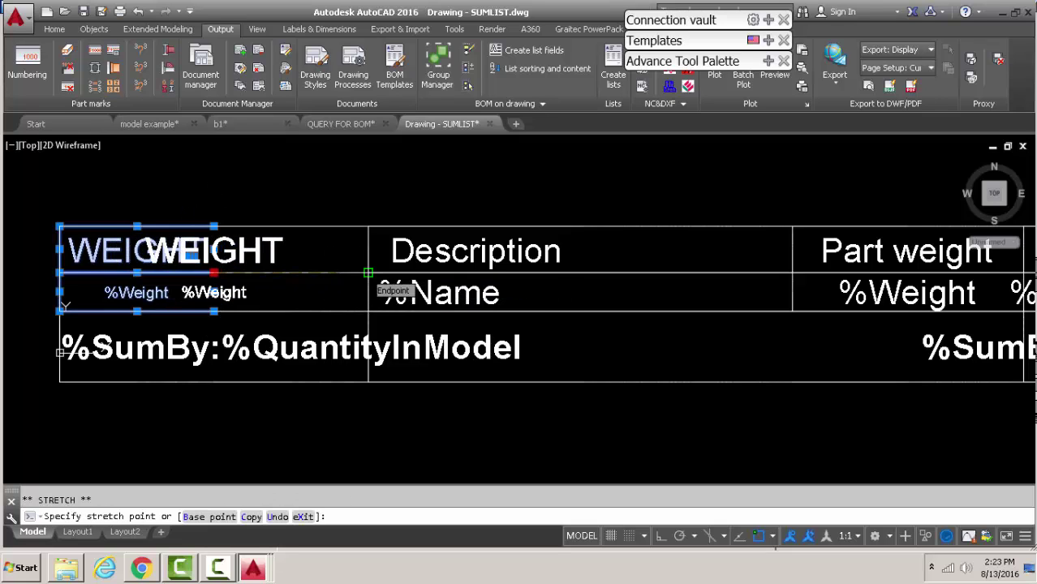
pyautogui.press('Escape')
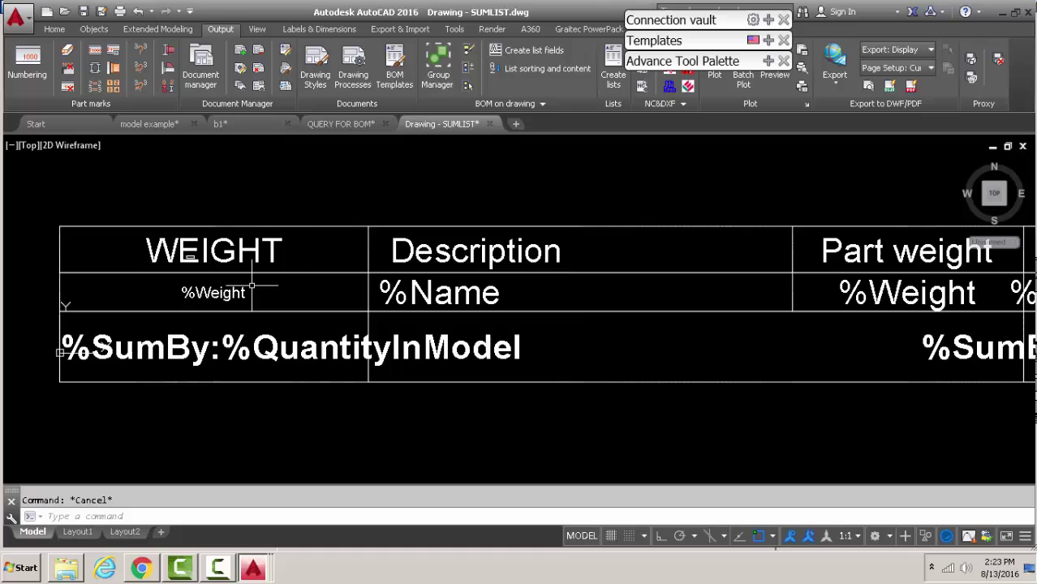
# Create a new list field above the header row, spanning the full width of the table.
pyautogui.scroll(-4, 321, 268)
pyautogui.scroll(2, 324, 301)
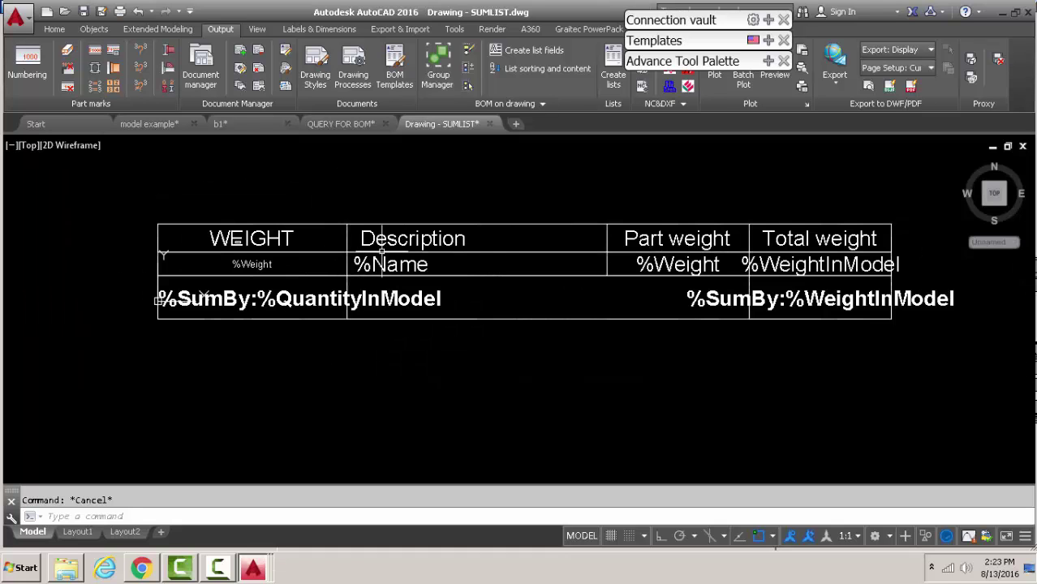
pyautogui.moveTo(362, 177); pyautogui.dragTo(347, 225, button='middle')
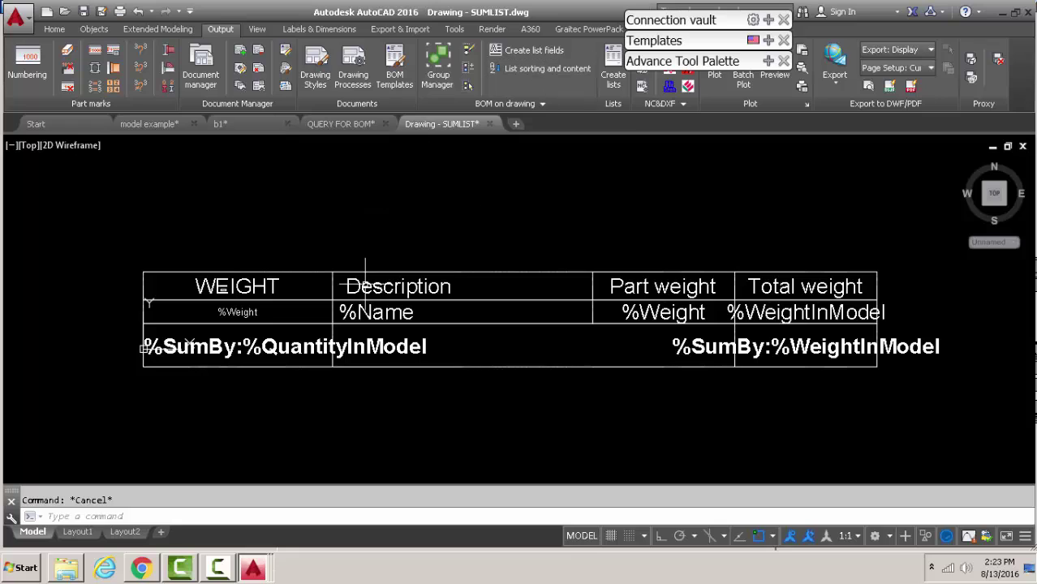
pyautogui.click(539, 50)
pyautogui.click(143, 273)
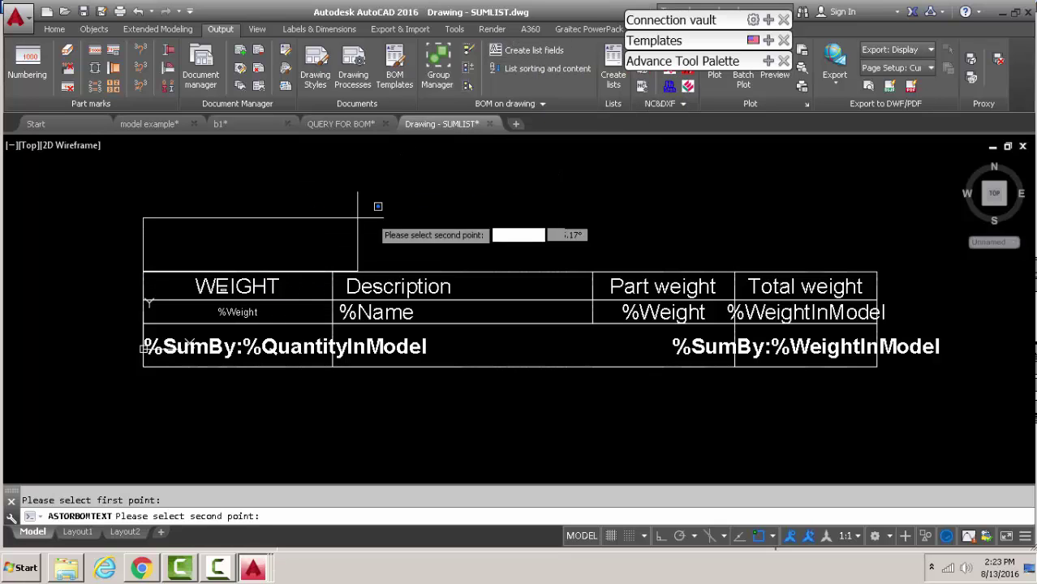
pyautogui.click(883, 203)
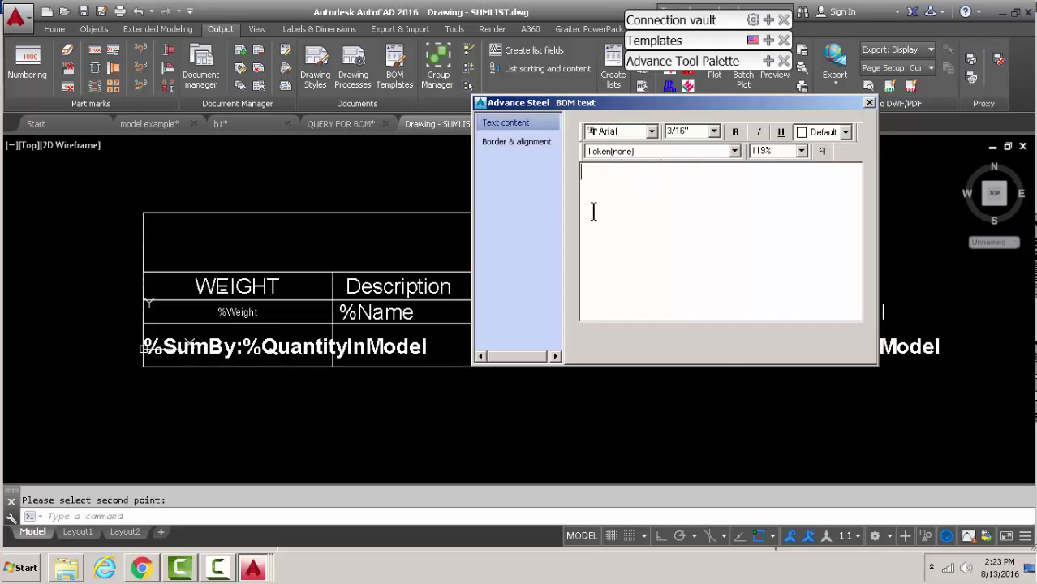
# Try the sample text 24 at 1 1/2" size in the new title cell, clear it and enter 24 as text size.
pyautogui.click(717, 128)
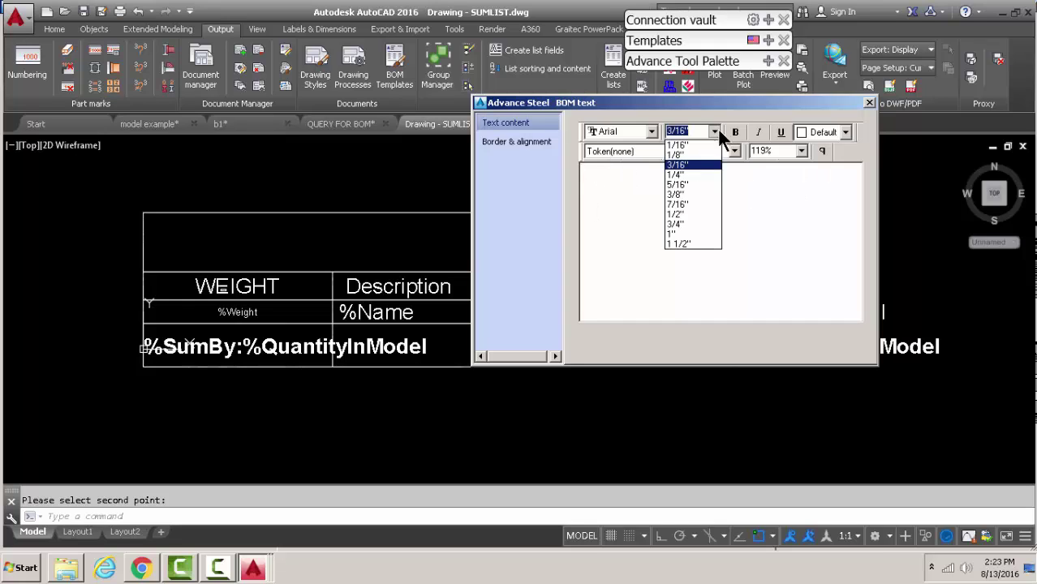
pyautogui.click(680, 241)
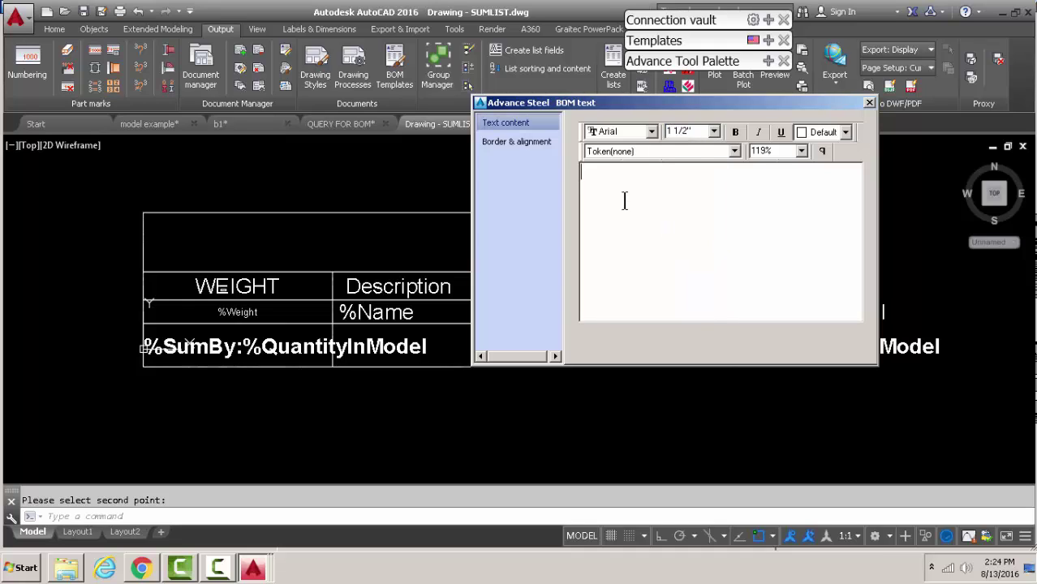
pyautogui.write('24')
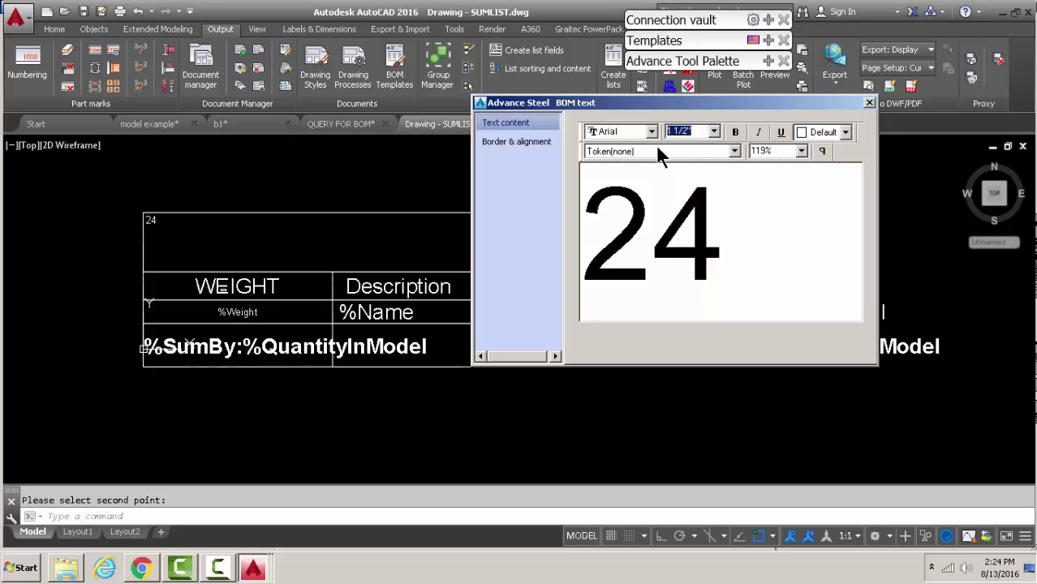
pyautogui.write('24')
pyautogui.click(714, 235)
pyautogui.moveTo(747, 223); pyautogui.dragTo(503, 246)
pyautogui.press('Delete')
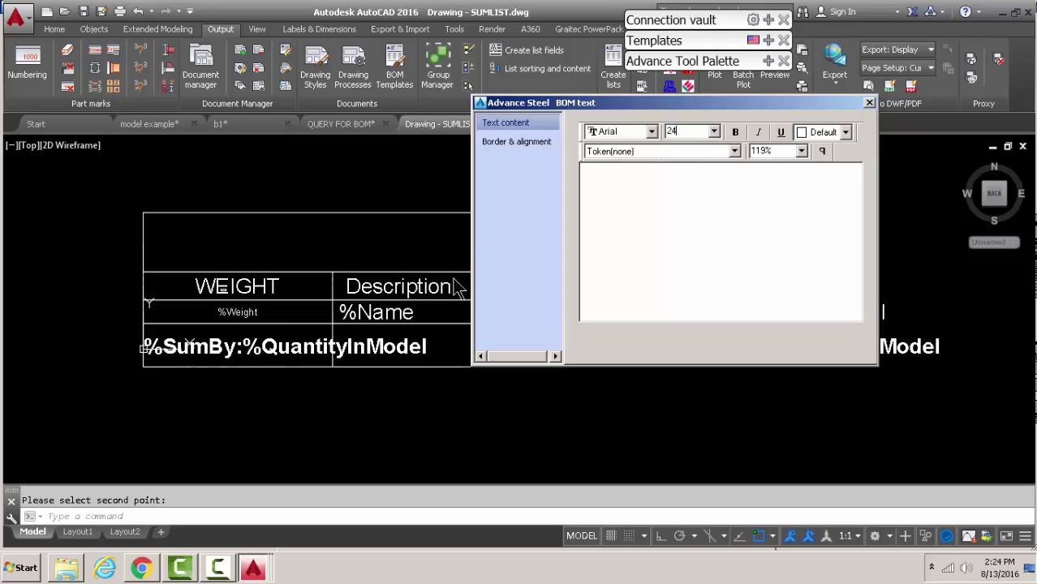
# Try the text MAT at the size of 24 in the title cell and erase it.
pyautogui.click(667, 188)
pyautogui.write('MAT')
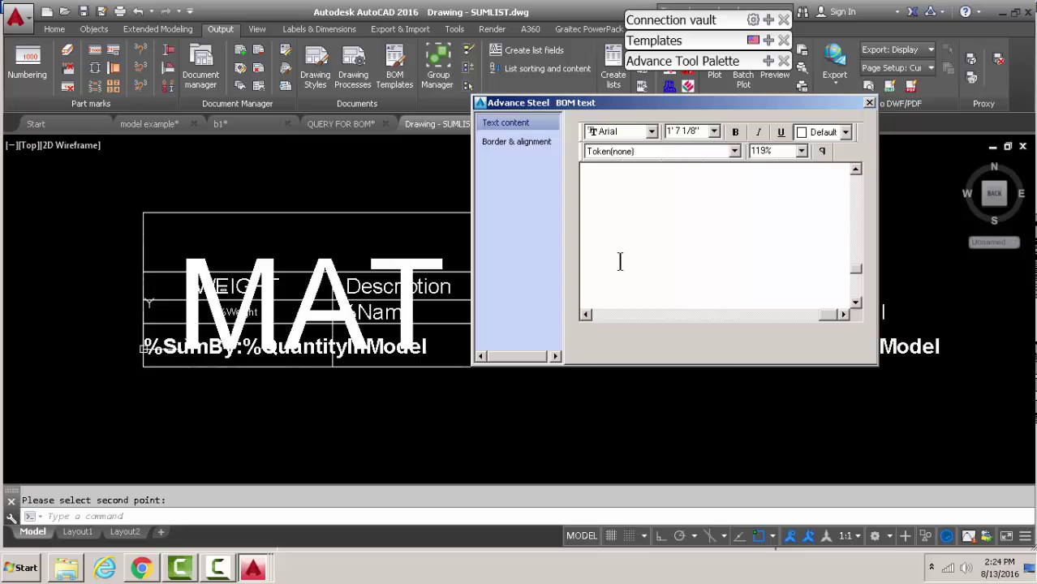
pyautogui.press('BackSpace')
pyautogui.press('BackSpace')
pyautogui.press('BackSpace')
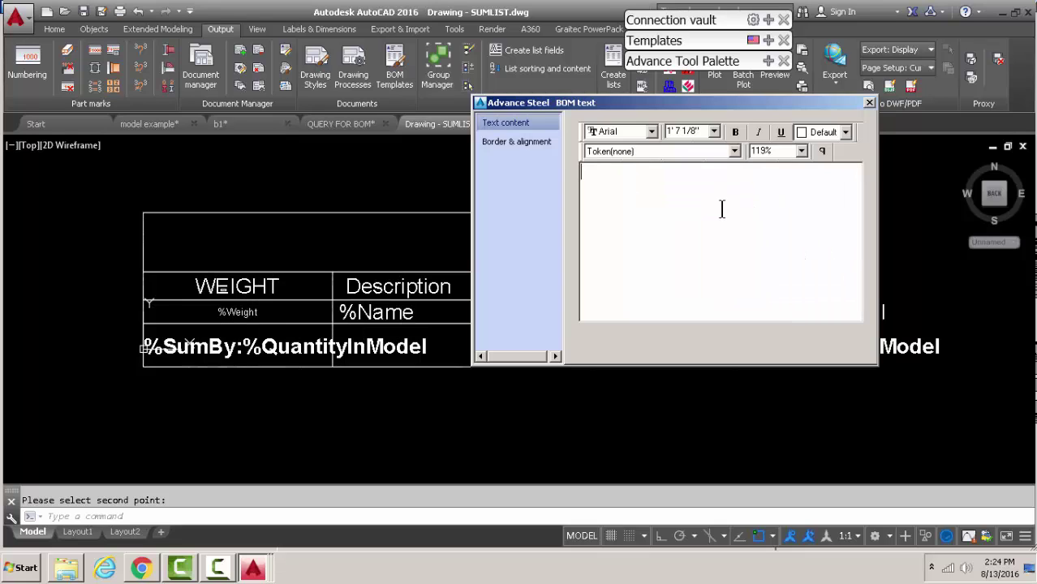
# Set the title cell's text size to 3", test it with the letters HJ and clear them.
pyautogui.click(702, 130)
pyautogui.click(713, 132)
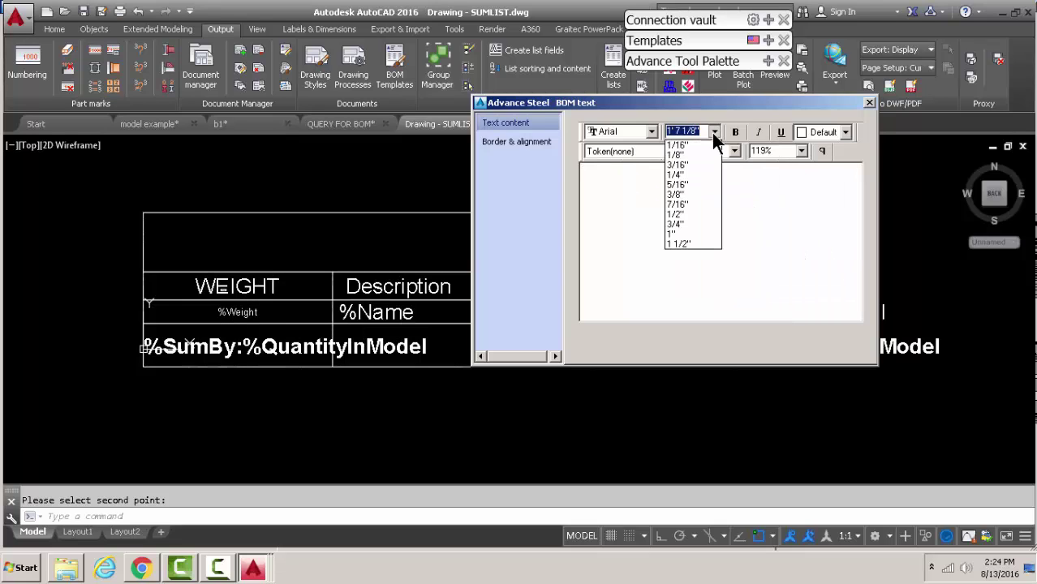
pyautogui.click(684, 243)
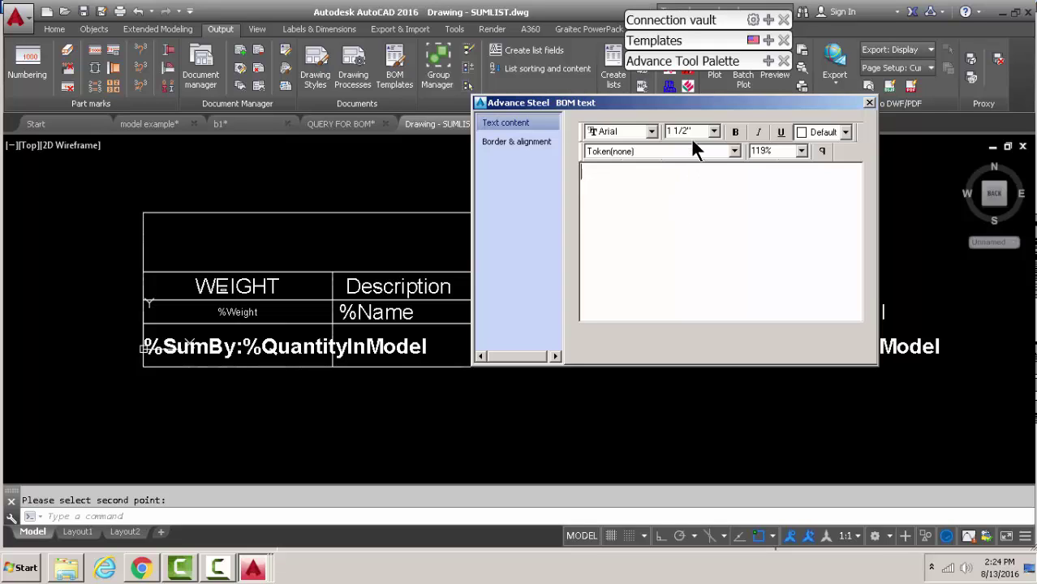
pyautogui.write('3')
pyautogui.write('H')
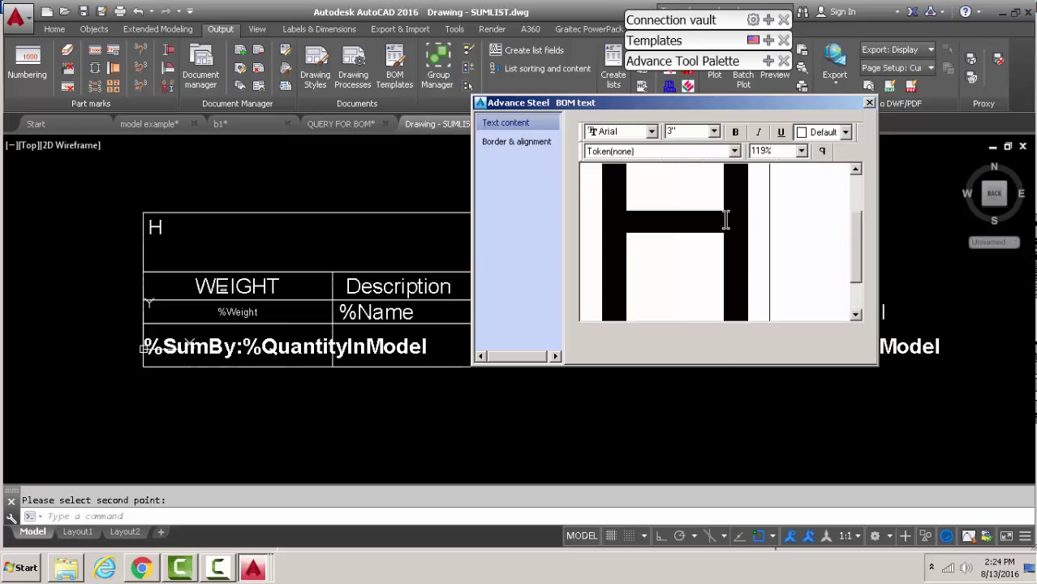
pyautogui.write('J')
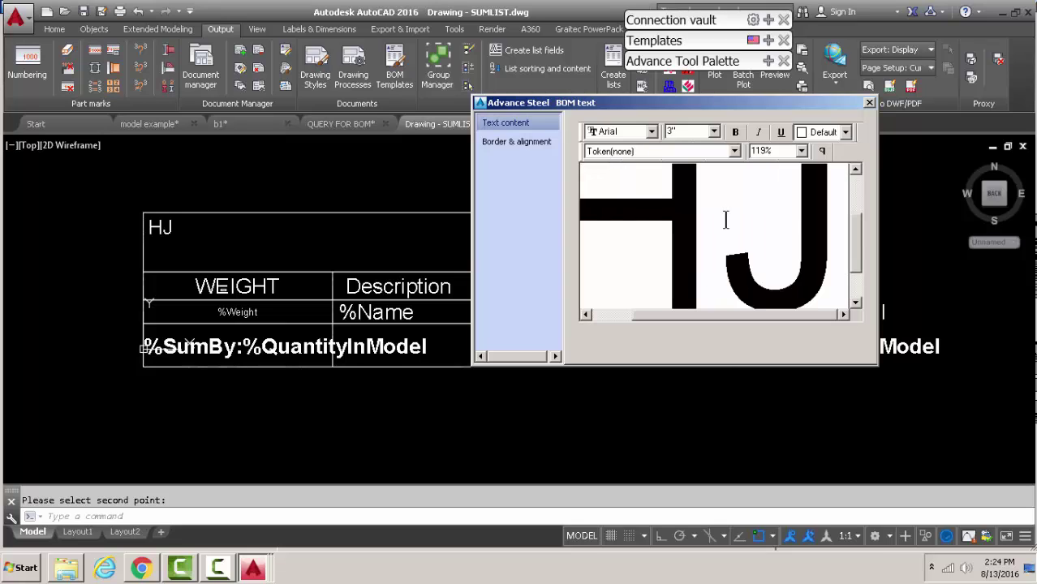
pyautogui.press('BackSpace')
pyautogui.press('BackSpace')
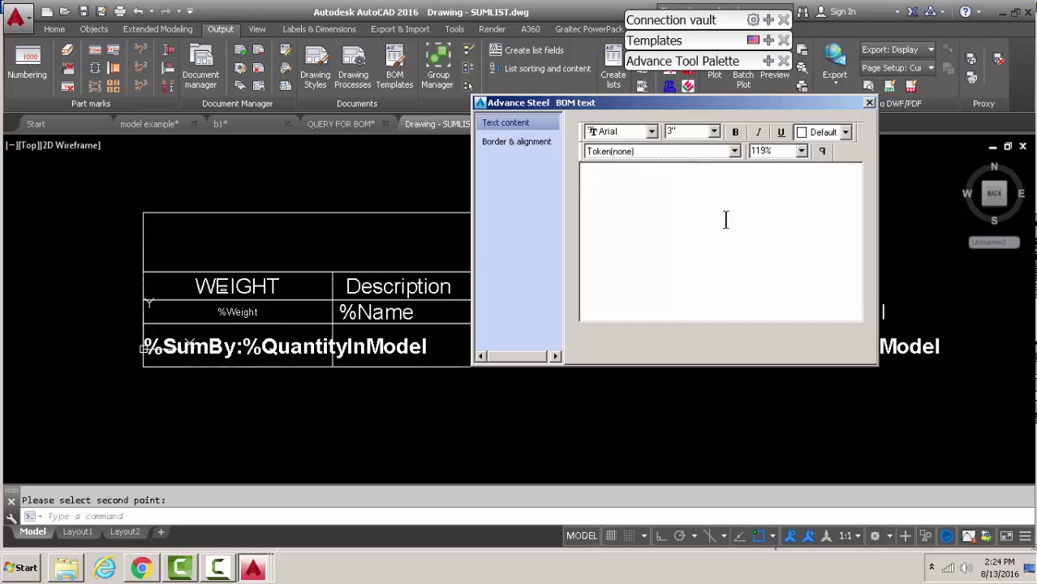
# Enter MAT SUMRY as the title text and close the BOM text settings.
pyautogui.write('MAT S')
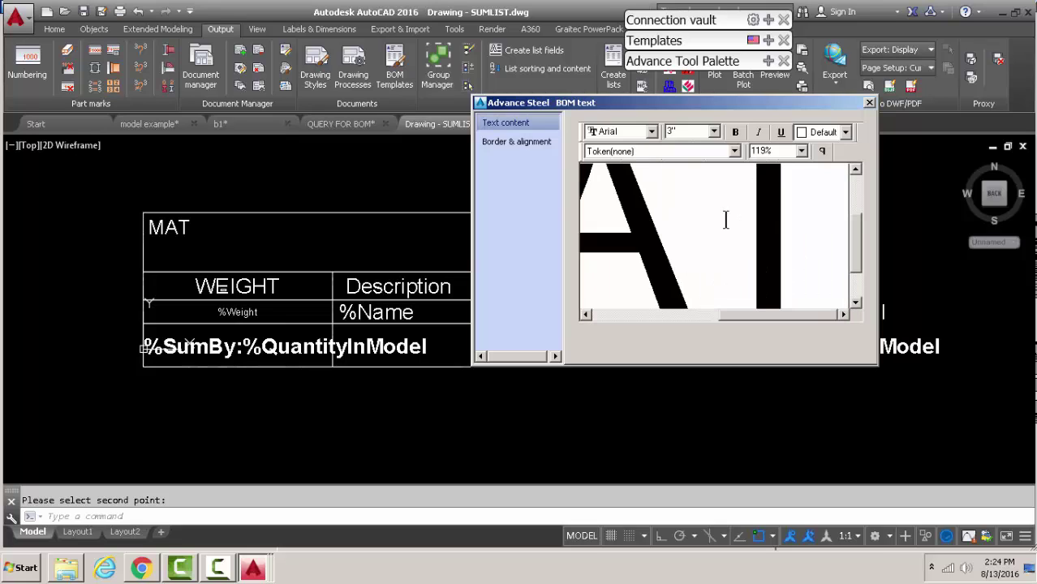
pyautogui.write('UMRY')
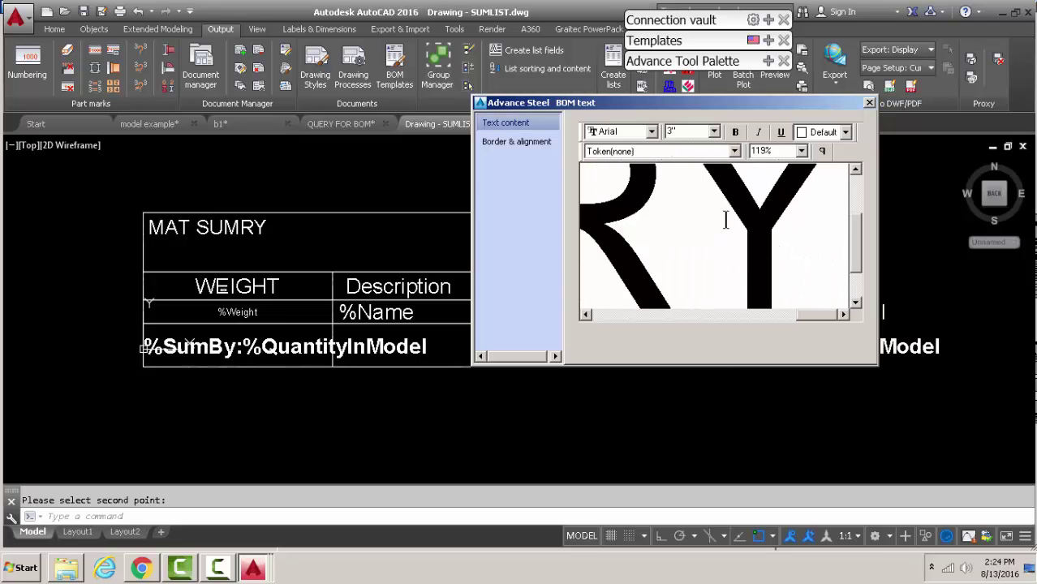
pyautogui.click(869, 103)
# Examine the template layout with its new title row and the cells around Description and %Name.
pyautogui.scroll(-3, 479, 308)
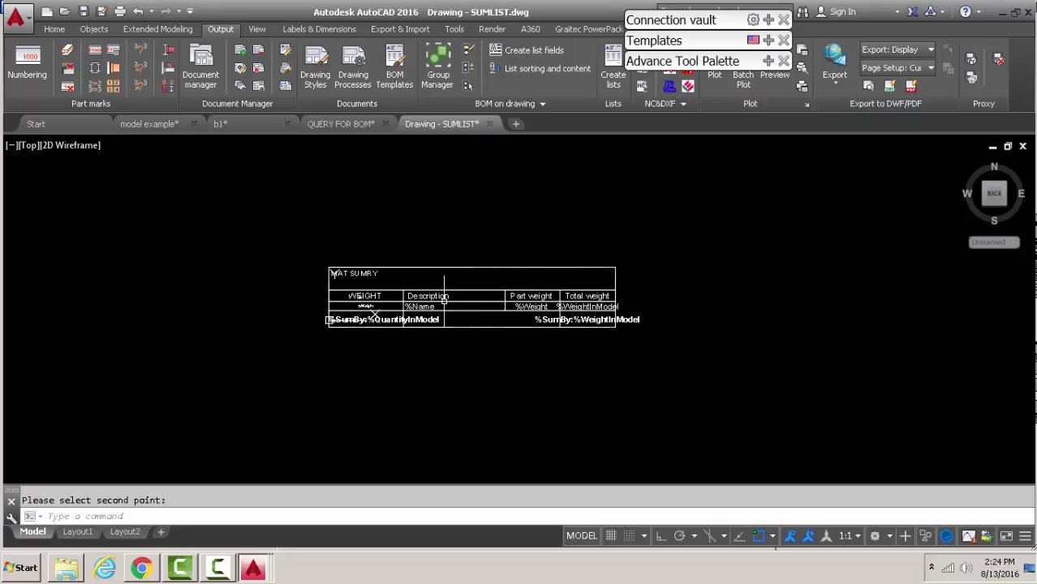
pyautogui.scroll(3, 438, 312)
pyautogui.scroll(1, 536, 292)
pyautogui.scroll(2, 497, 298)
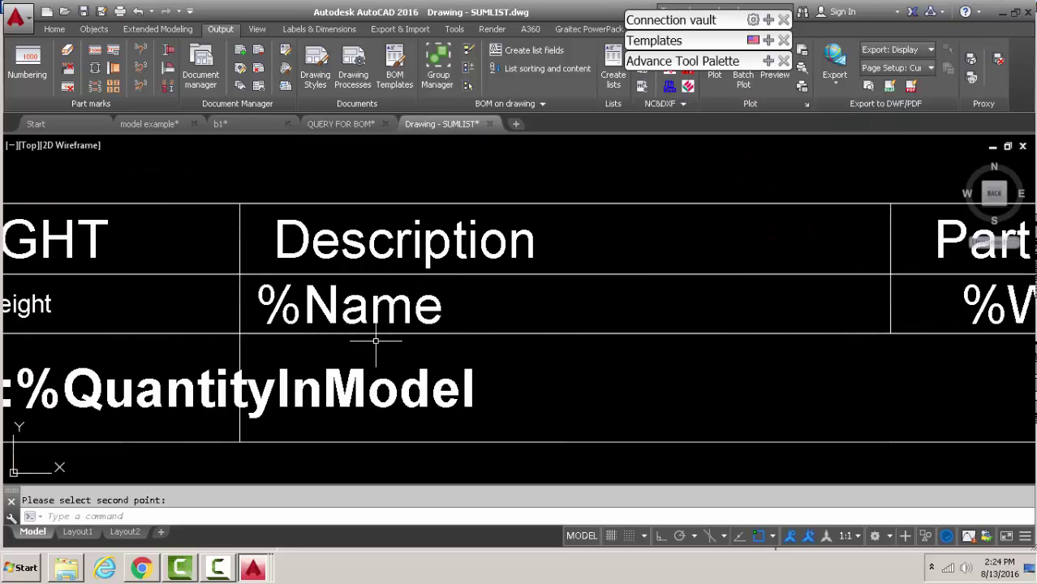
pyautogui.scroll(-1, 375, 344)
pyautogui.click(397, 304)
pyautogui.press('Escape')
pyautogui.scroll(-2, 632, 293)
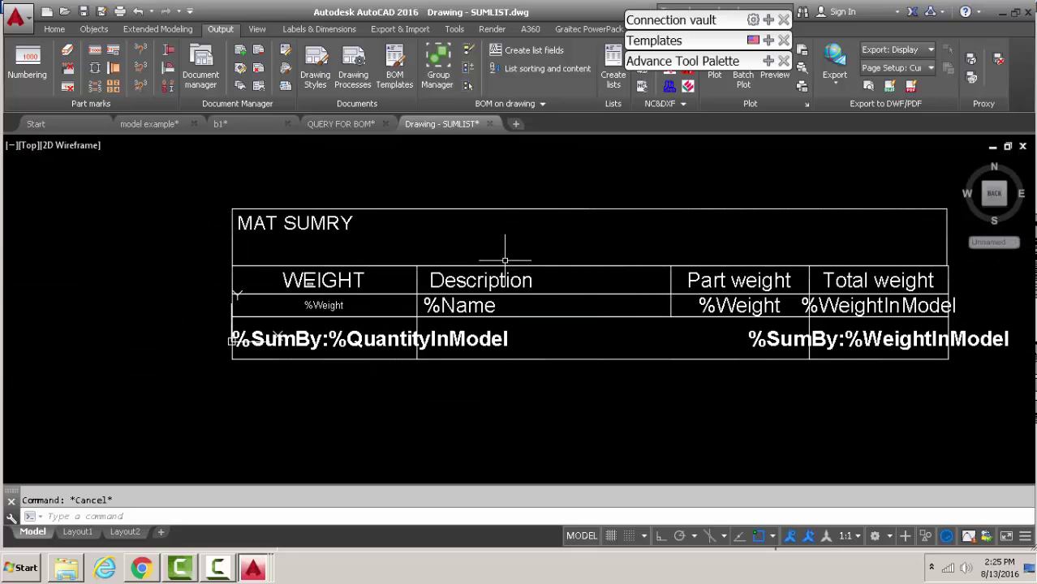
pyautogui.scroll(2, 474, 279)
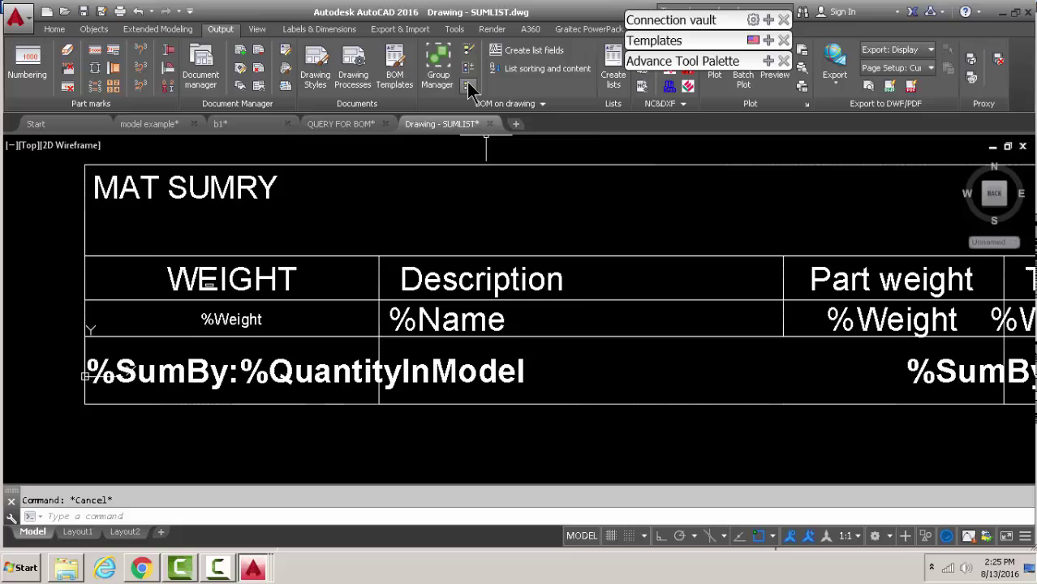
# Turn on group selection, select the header row to check which cells are grouped, and clear the selection.
pyautogui.click(468, 86)
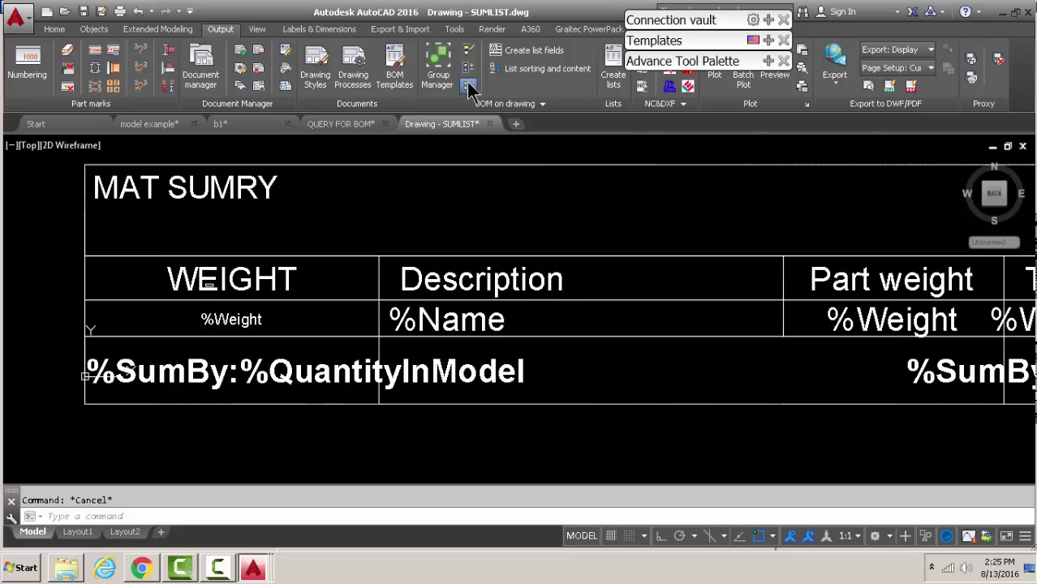
pyautogui.click(445, 261)
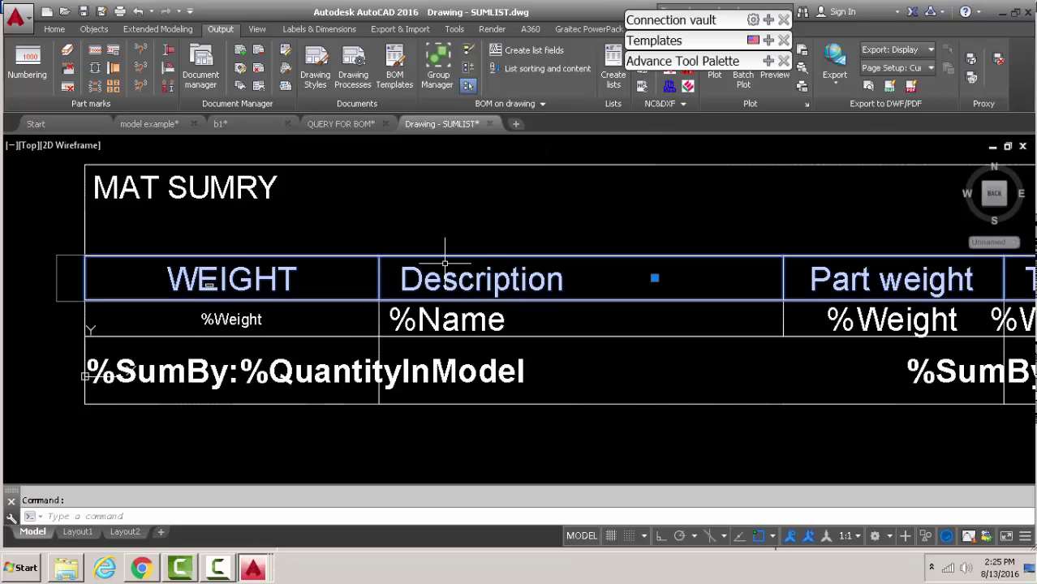
pyautogui.scroll(-2, 446, 261)
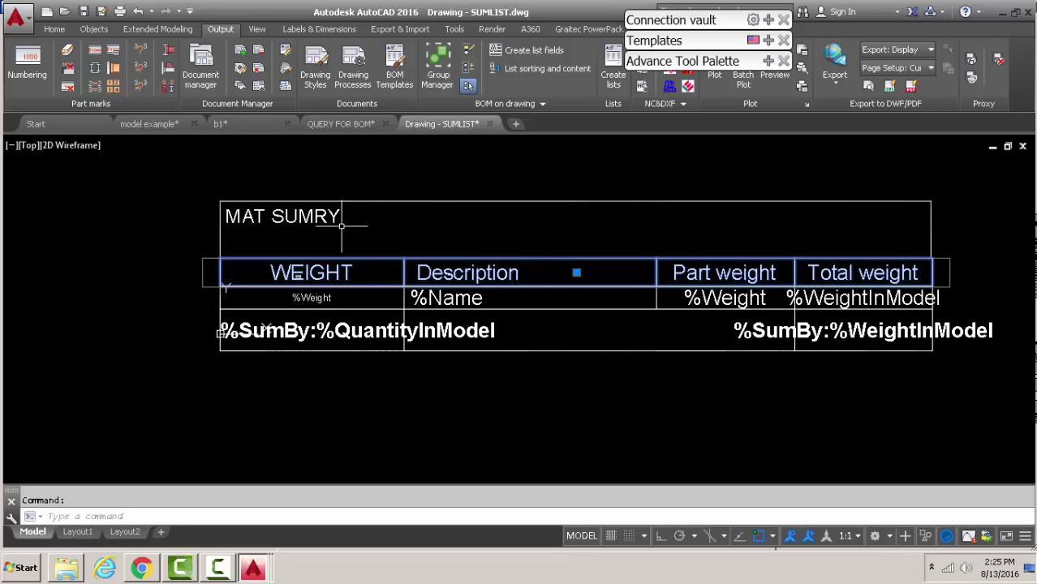
pyautogui.press('Escape')
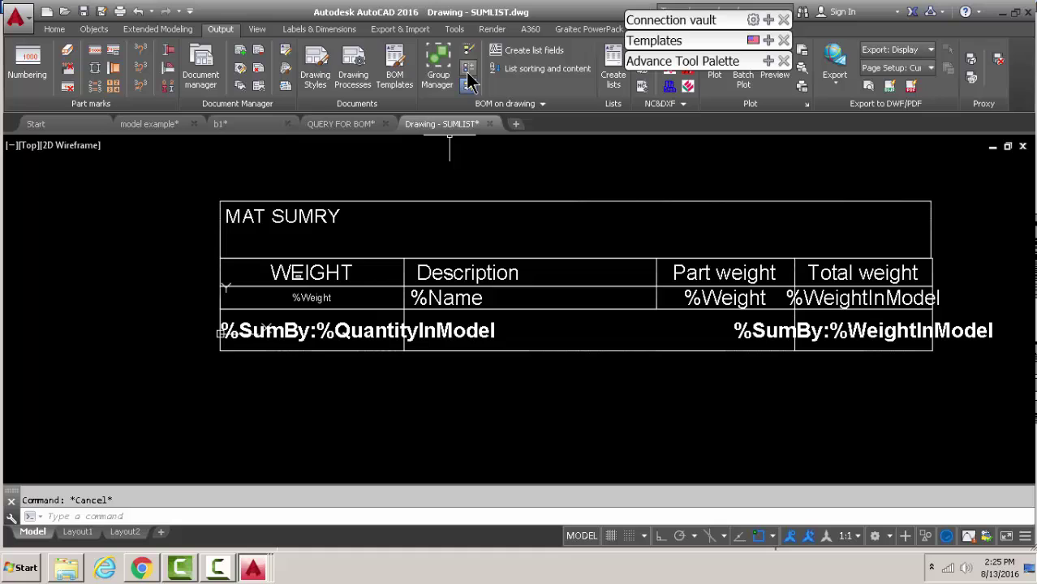
# Add the MAT SUMRY title cell to the header row group and select it to check the grouping.
pyautogui.click(468, 84)
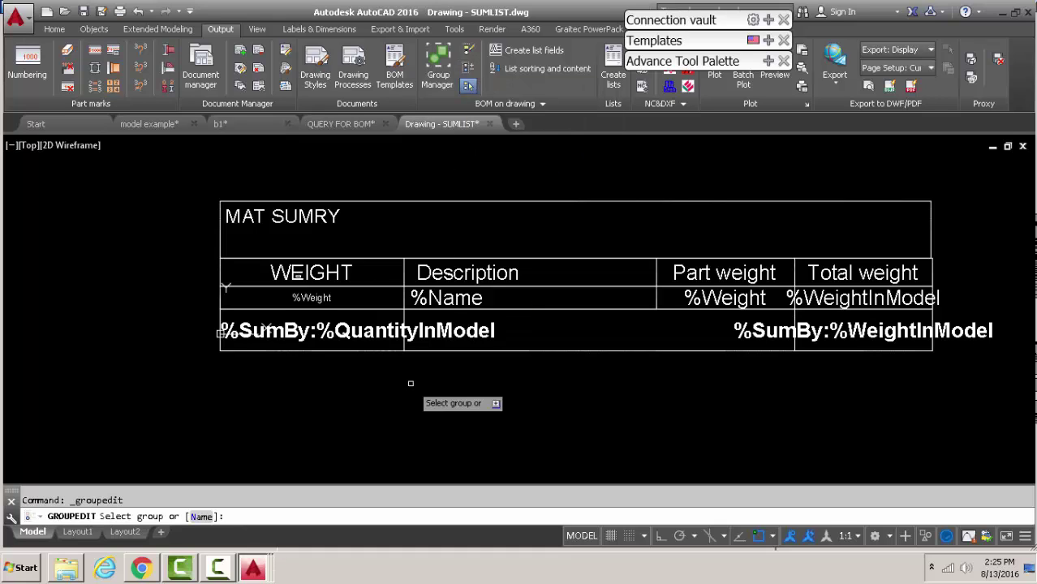
pyautogui.click(440, 273)
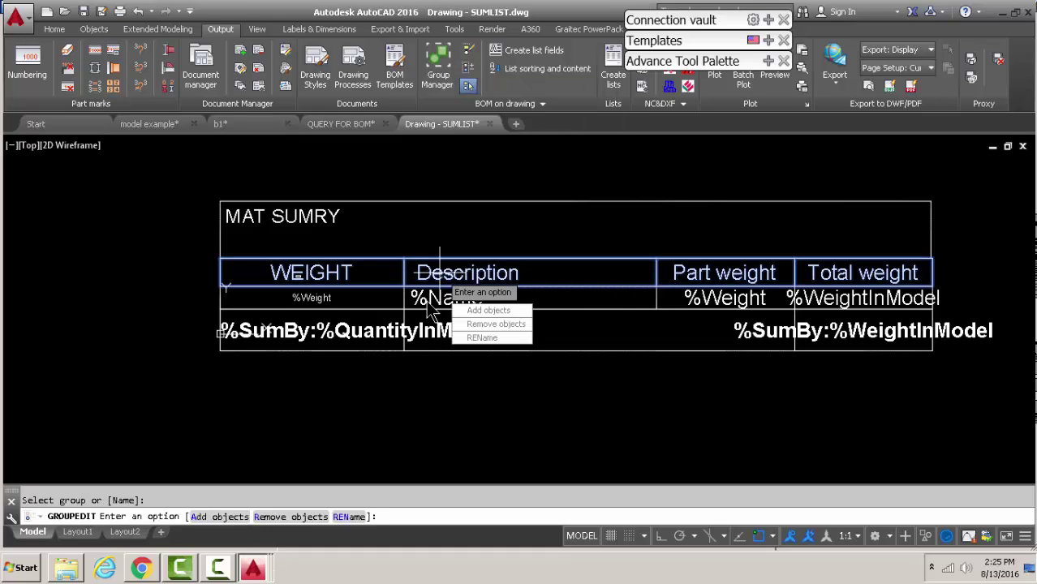
pyautogui.click(472, 312)
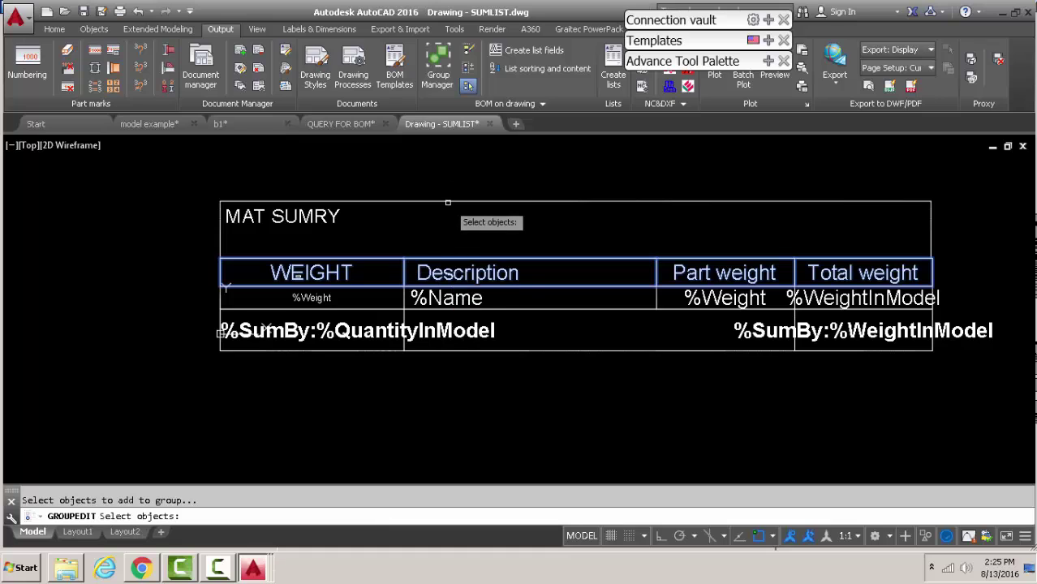
pyautogui.click(442, 217)
pyautogui.press('Return')
pyautogui.click(330, 216)
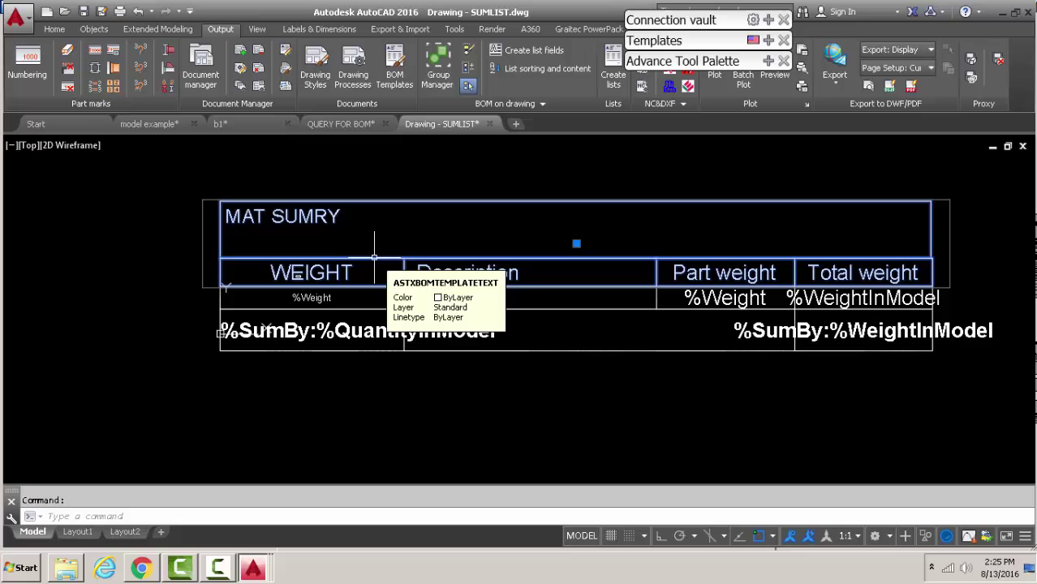
pyautogui.press('Escape')
# Select the %Weight and %Name row to check its grouping and examine the cells around it.
pyautogui.click(323, 299)
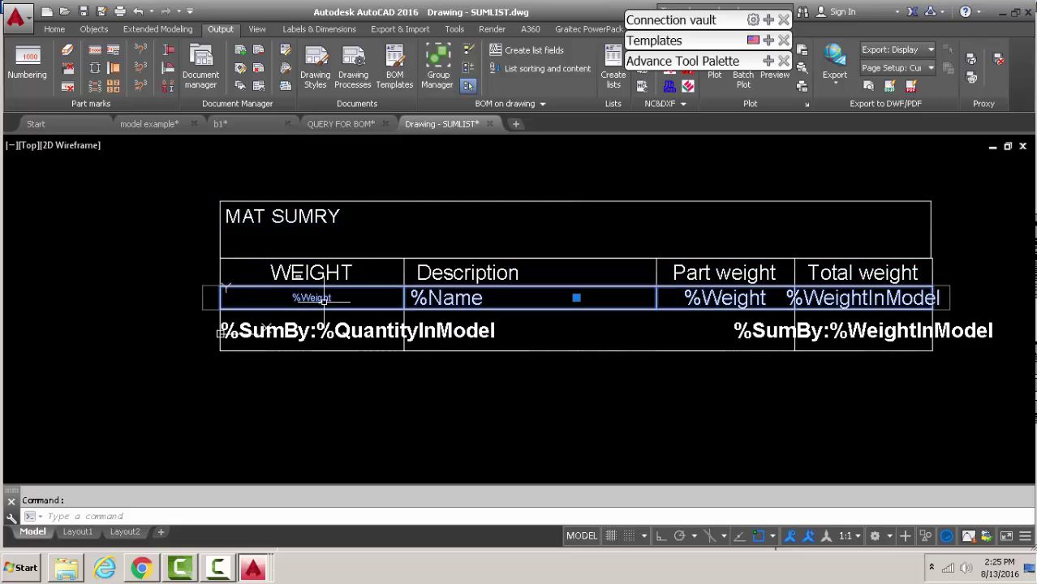
pyautogui.press('Escape')
pyautogui.click(479, 298)
pyautogui.press('Escape')
pyautogui.scroll(-5, 304, 301)
pyautogui.scroll(9, 311, 312)
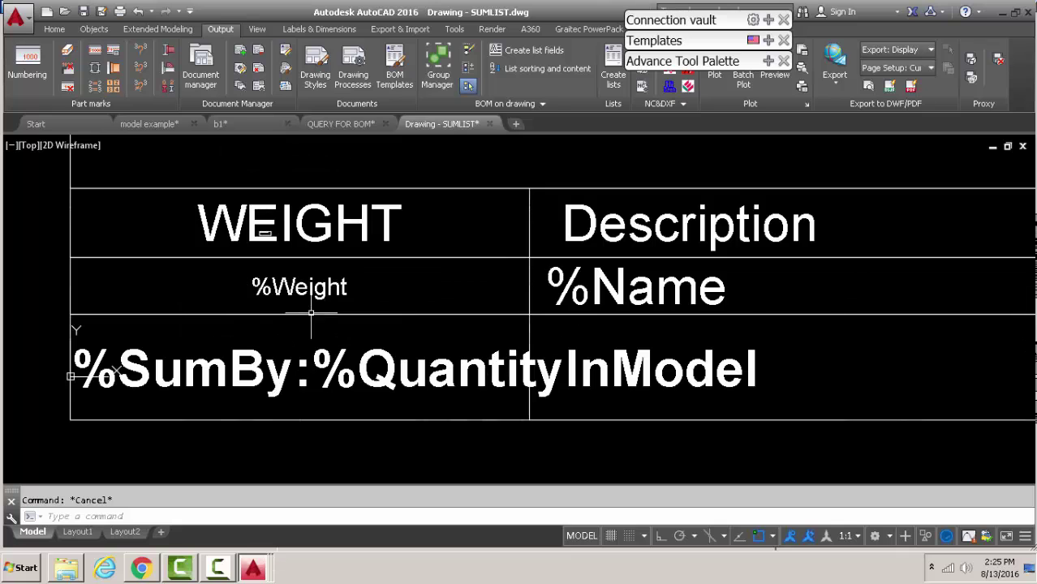
pyautogui.scroll(-2, 310, 312)
pyautogui.click(354, 252)
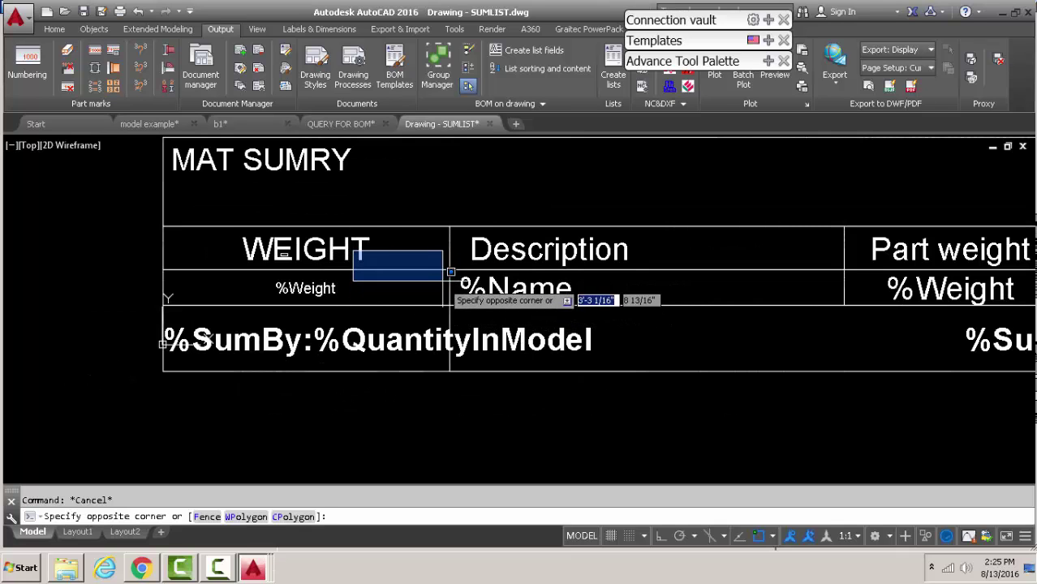
pyautogui.press('Escape')
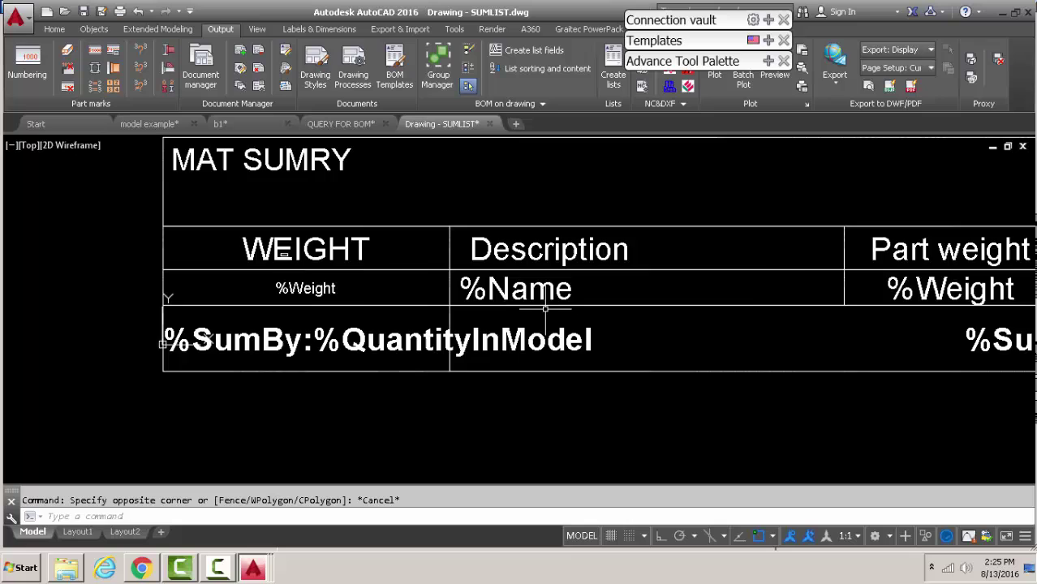
pyautogui.scroll(-1, 547, 310)
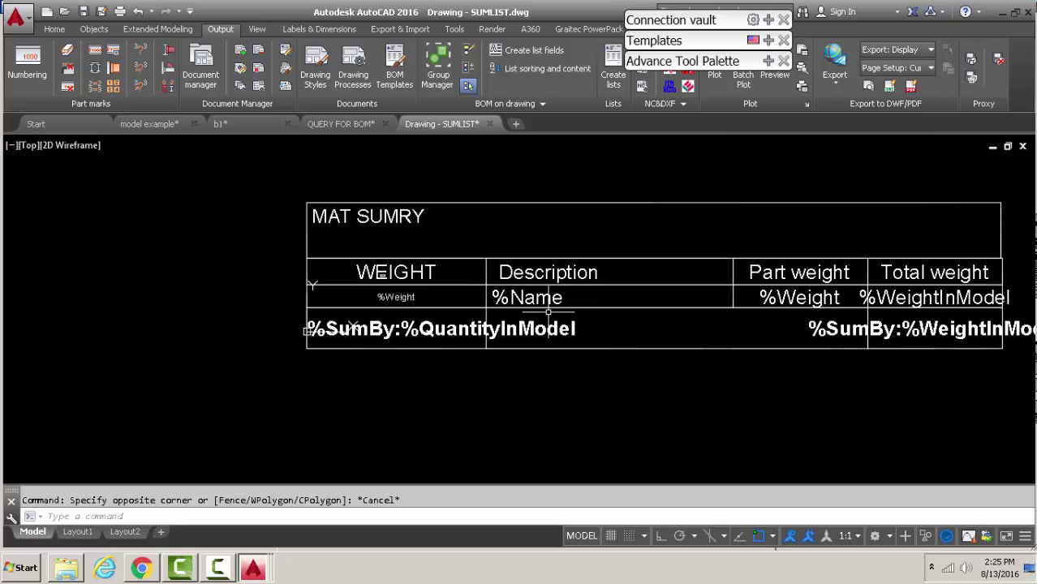
# Compare the title and header group with the value row group, and review the whole template layout.
pyautogui.click(481, 205)
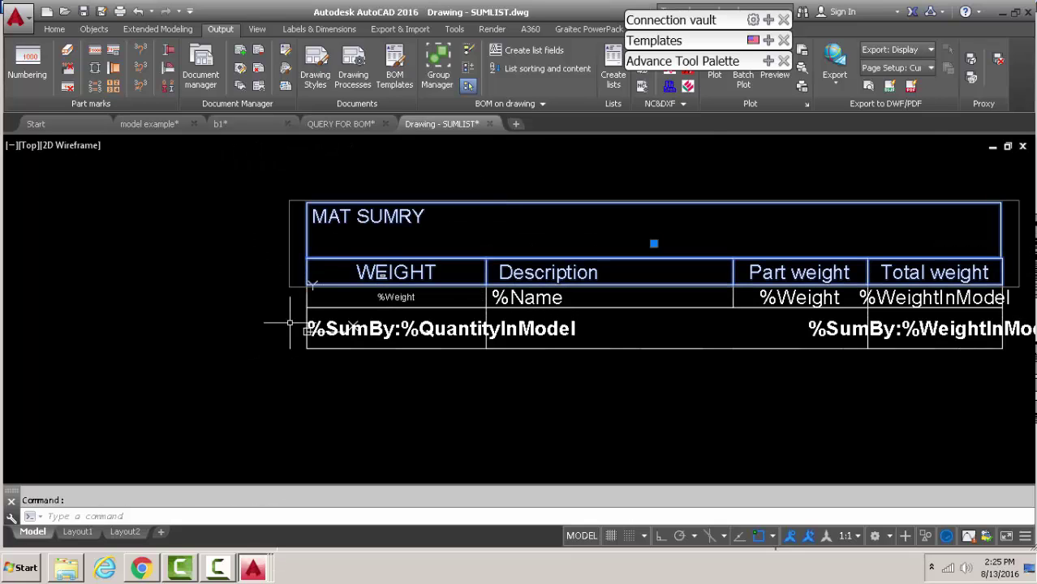
pyautogui.click(401, 297)
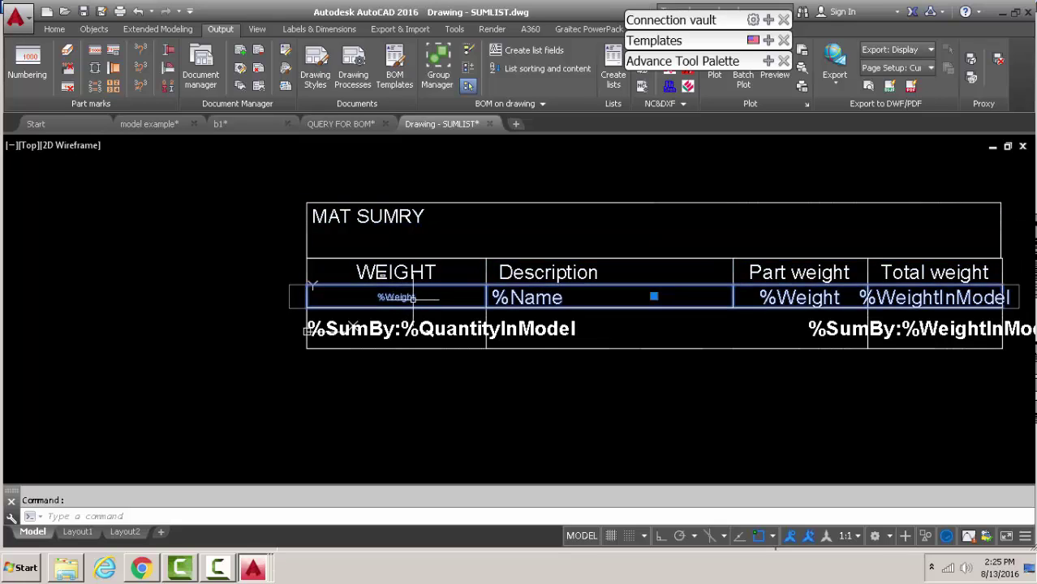
pyautogui.press('Escape')
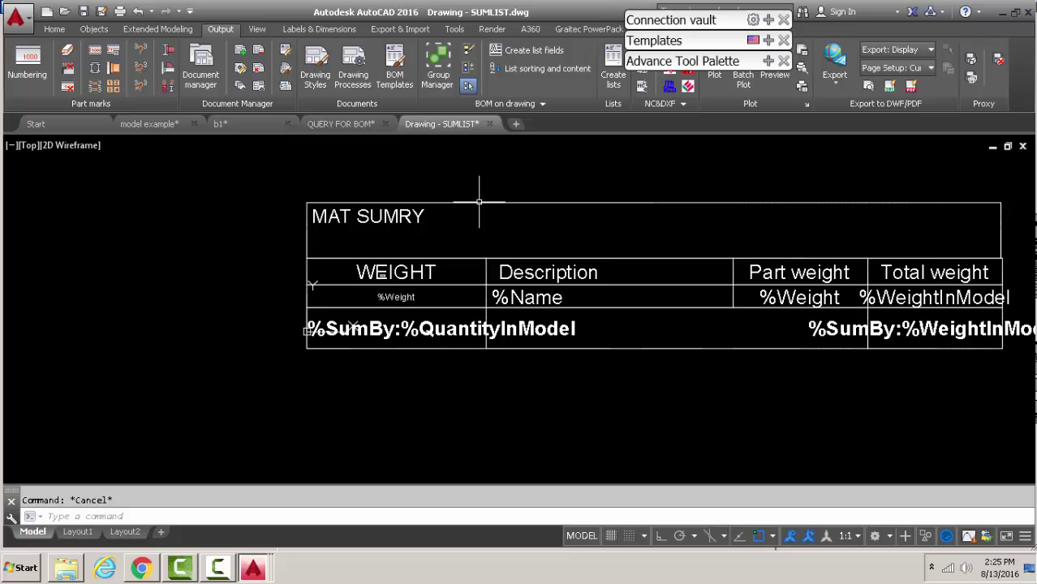
pyautogui.click(456, 218)
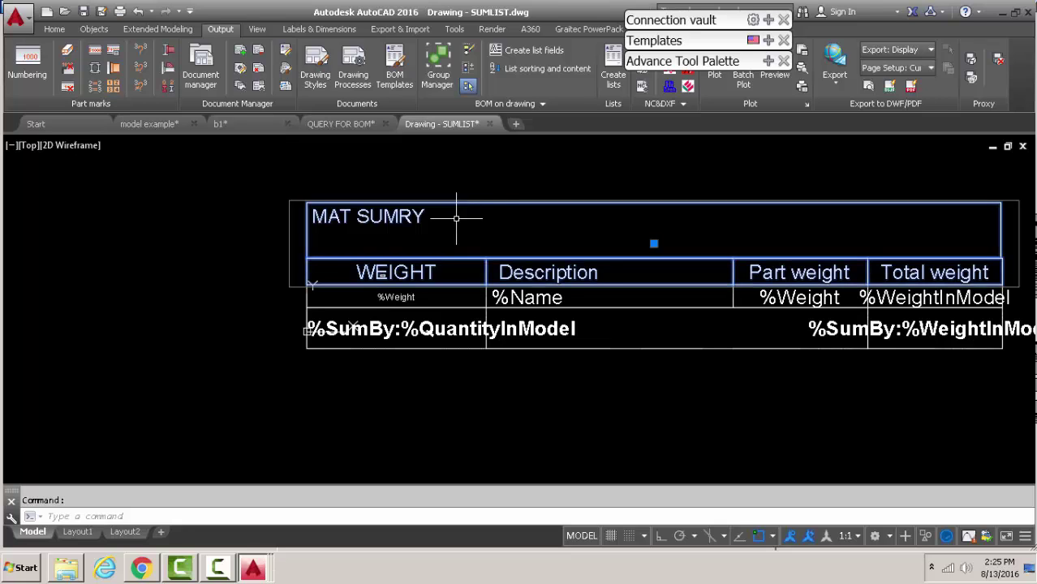
pyautogui.press('Escape')
pyautogui.scroll(-2, 292, 335)
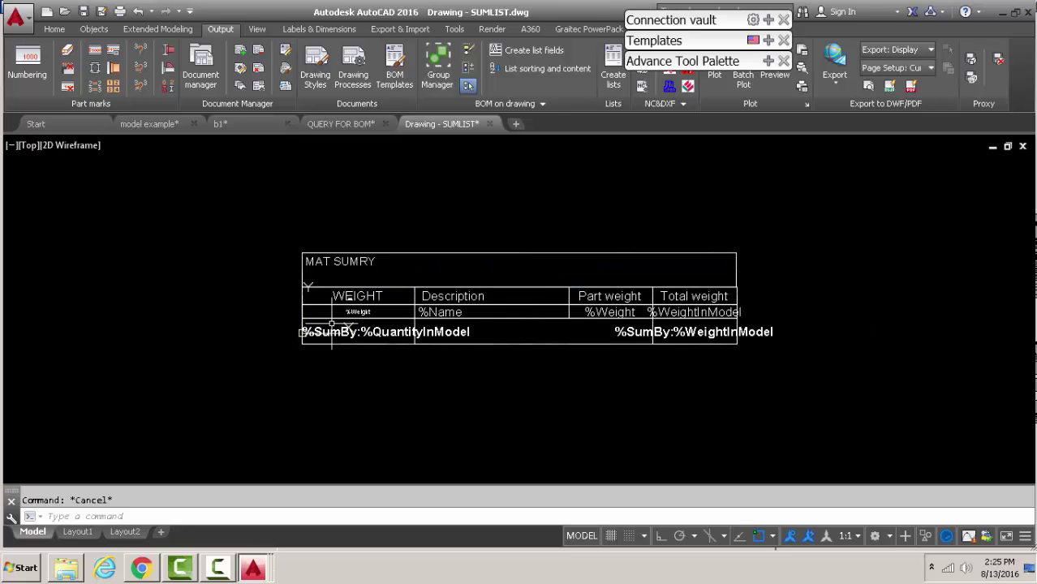
pyautogui.scroll(2, 764, 315)
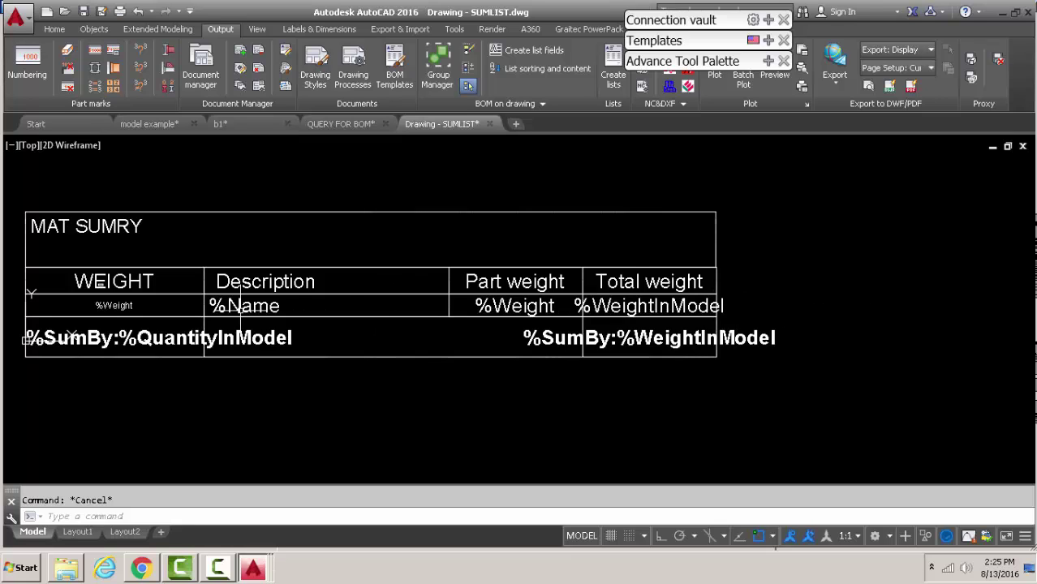
pyautogui.moveTo(231, 306); pyautogui.dragTo(373, 295, button='middle')
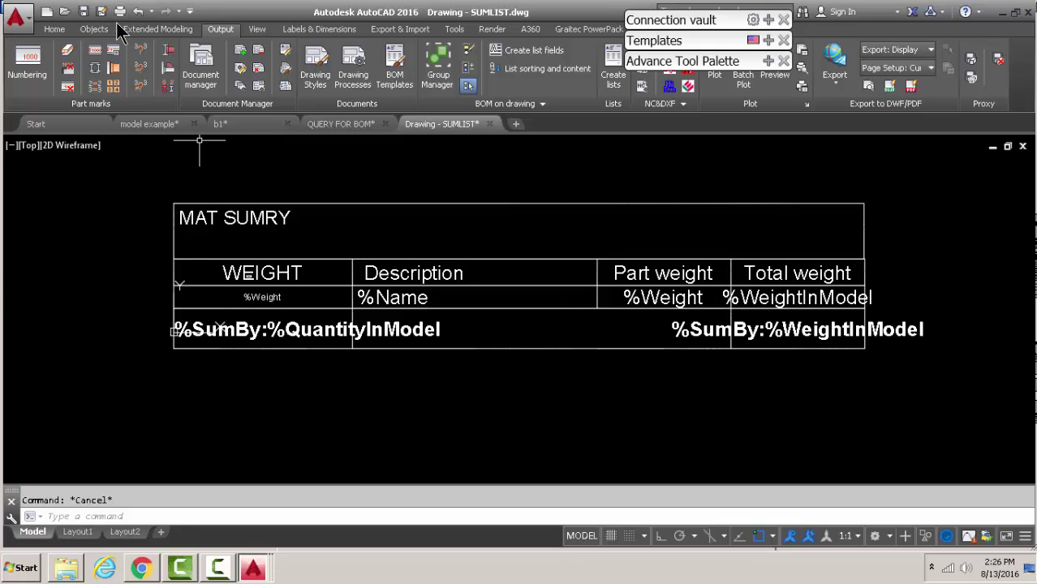
# Save the SUMLIST template drawing and quit the program, answering the save prompts for the other open drawings.
pyautogui.click(84, 14)
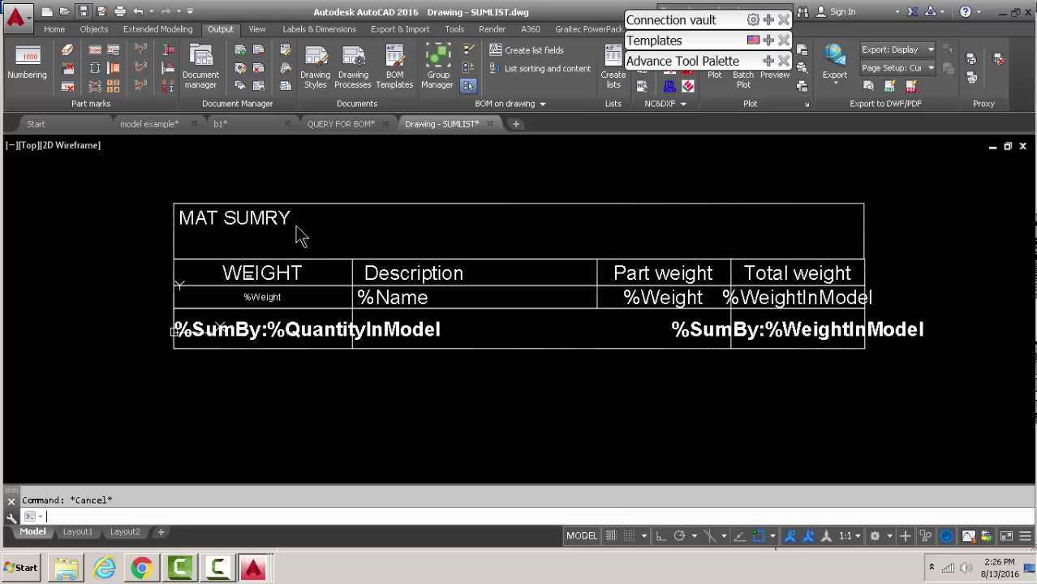
pyautogui.scroll(-4, 304, 309)
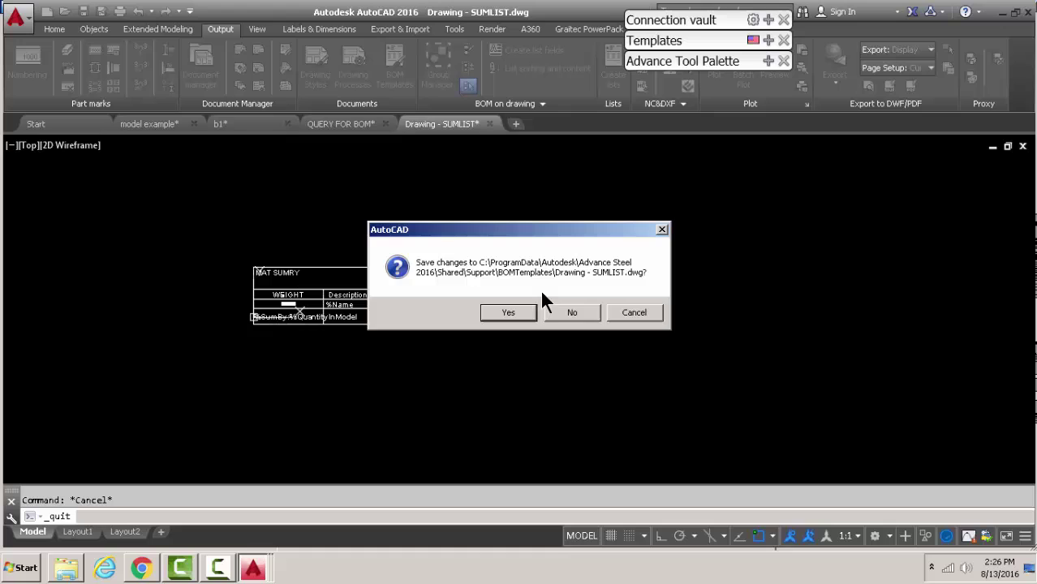
pyautogui.click(526, 312)
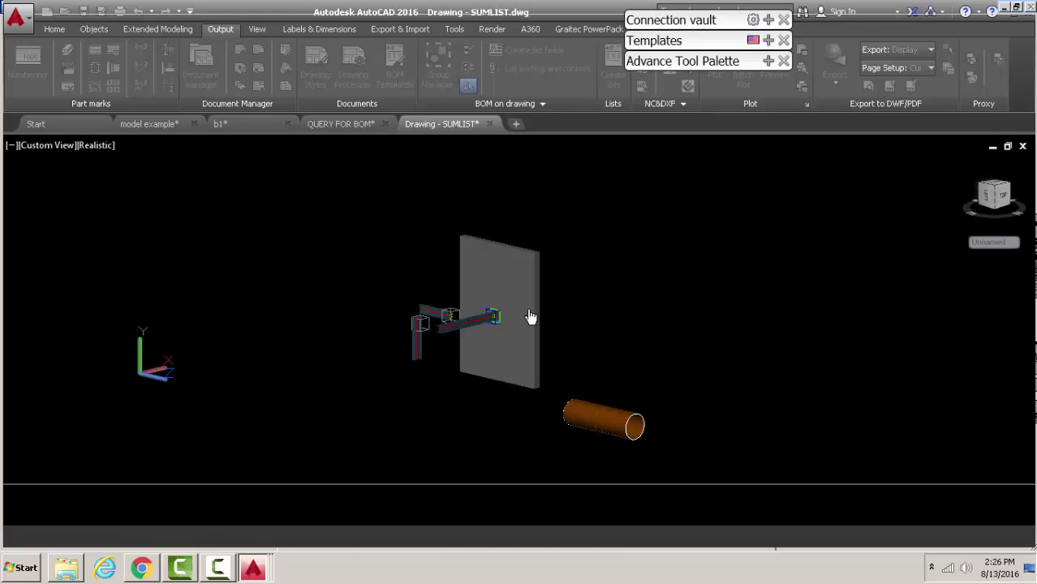
pyautogui.click(520, 316)
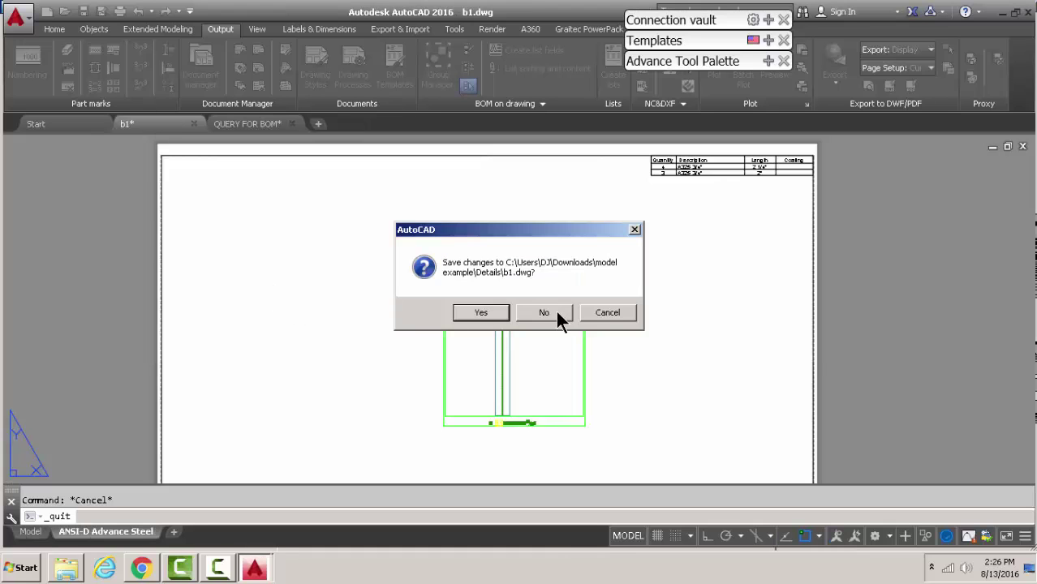
pyautogui.press('Return')
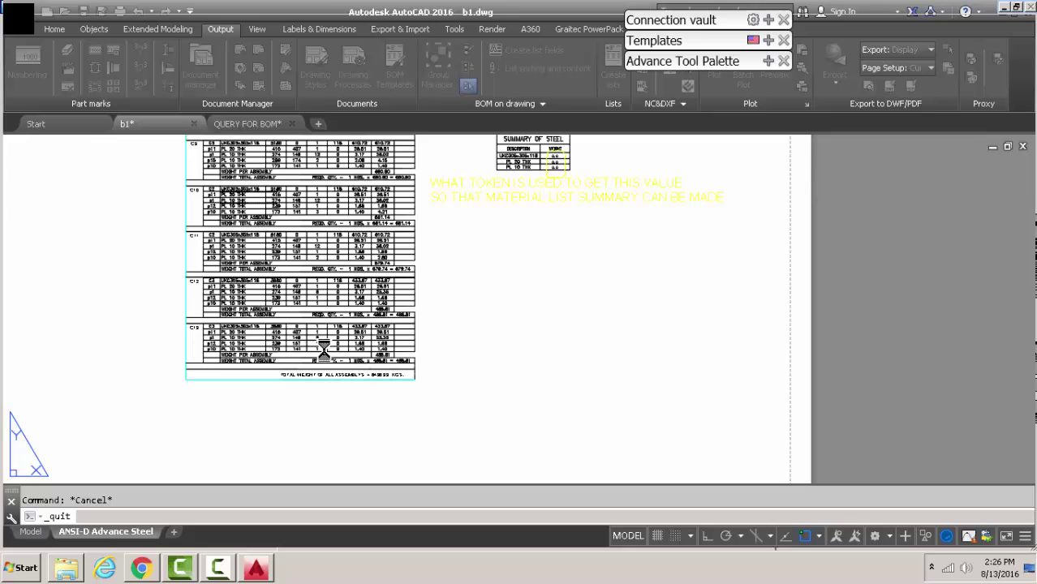
pyautogui.click(573, 313)
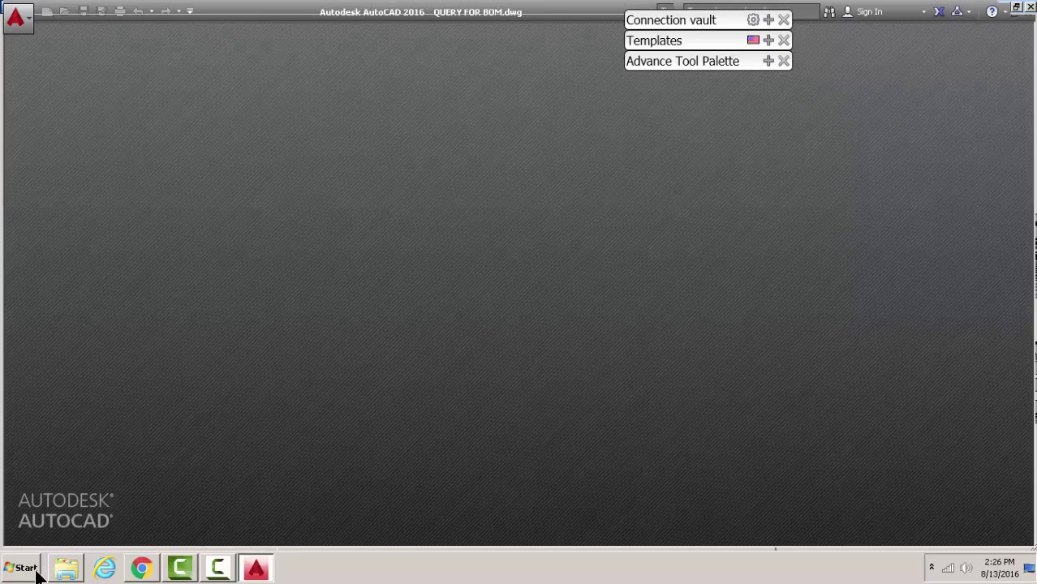
# Start Advance Steel 2016 again, open the recent drawing model example.dwg and move the floating palettes out of the way.
pyautogui.click(25, 568)
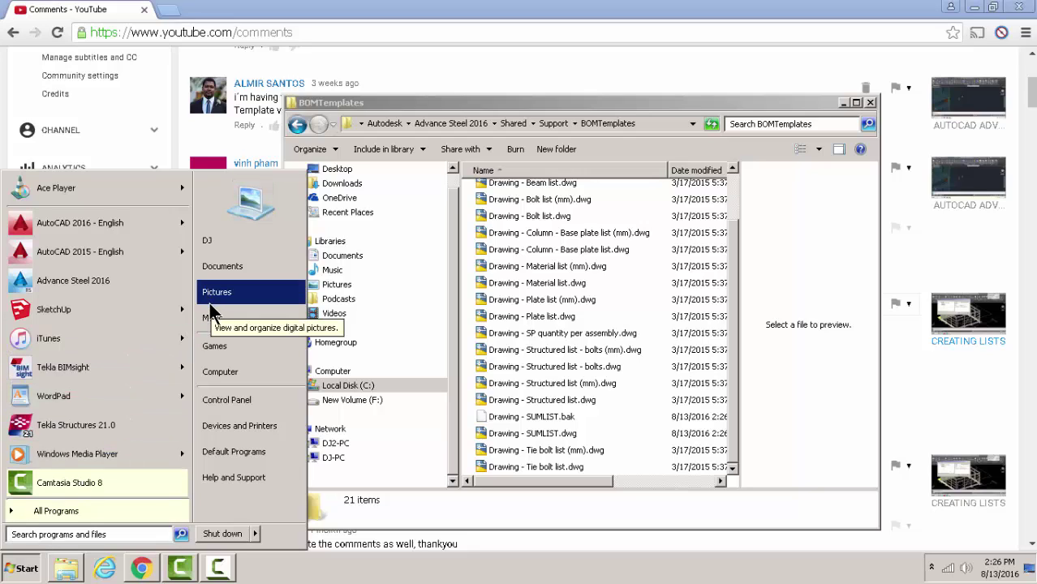
pyautogui.click(125, 287)
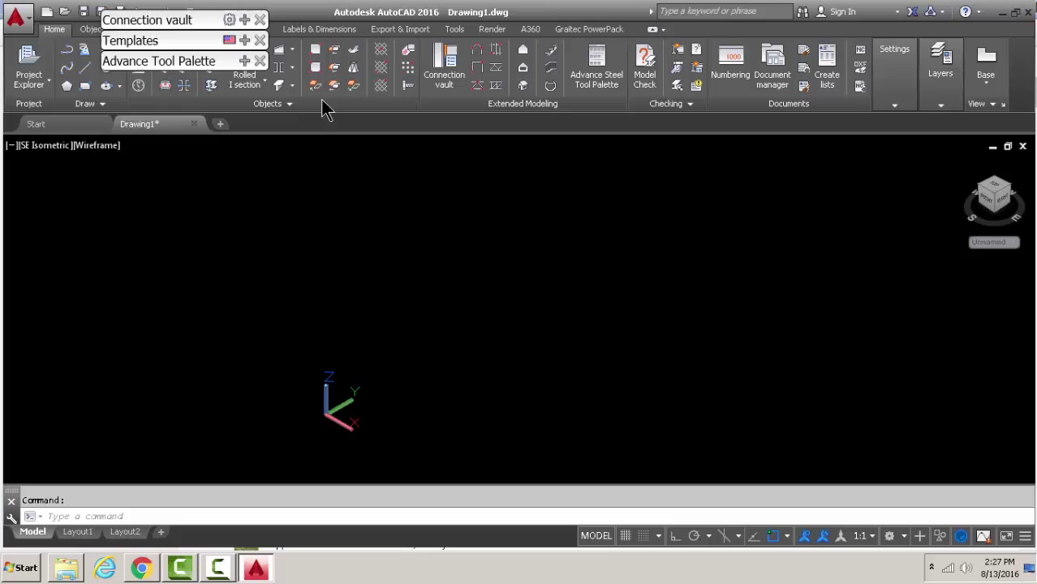
pyautogui.click(30, 19)
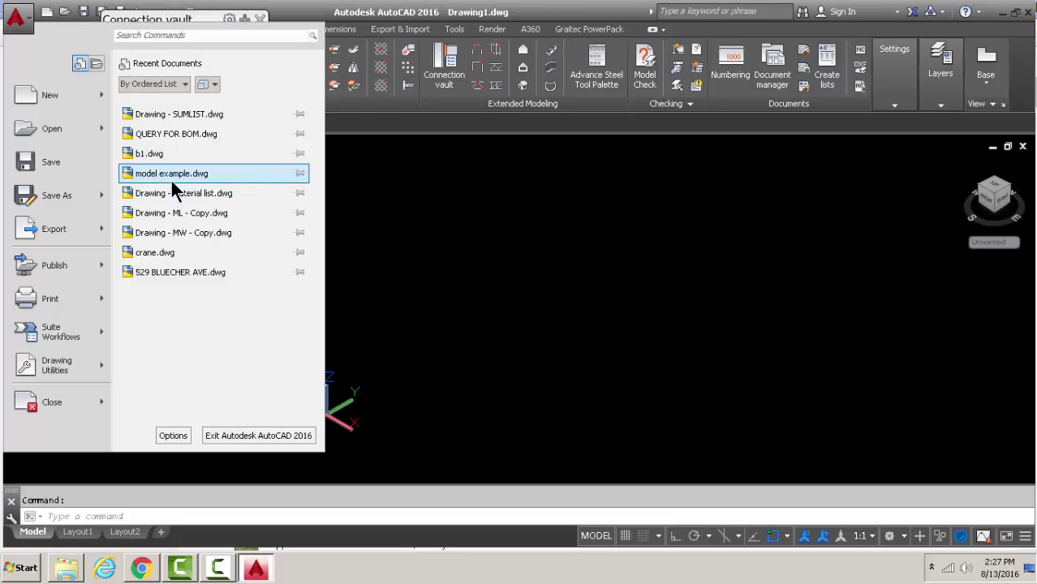
pyautogui.click(172, 174)
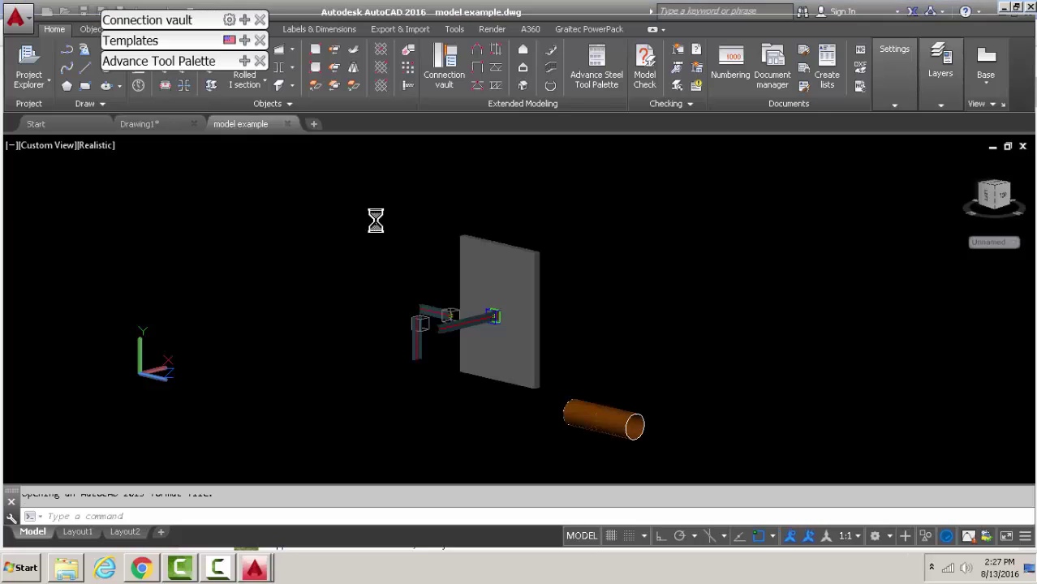
pyautogui.moveTo(154, 23); pyautogui.dragTo(718, 33)
# Open the b1.dwg detail drawing from the up-to-date details in the Document Manager.
pyautogui.click(94, 30)
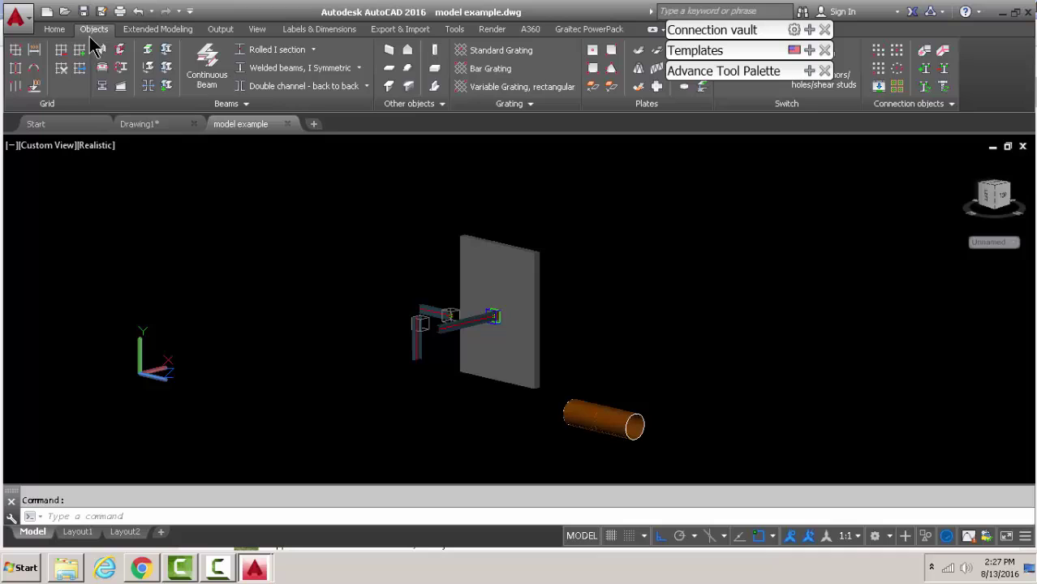
pyautogui.click(221, 29)
pyautogui.click(203, 81)
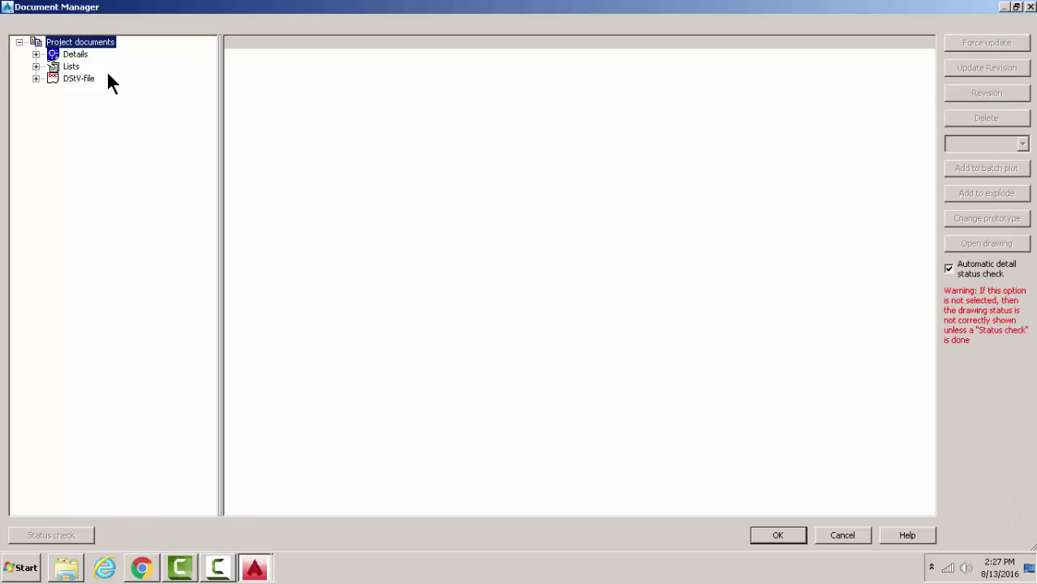
pyautogui.doubleClick(85, 56)
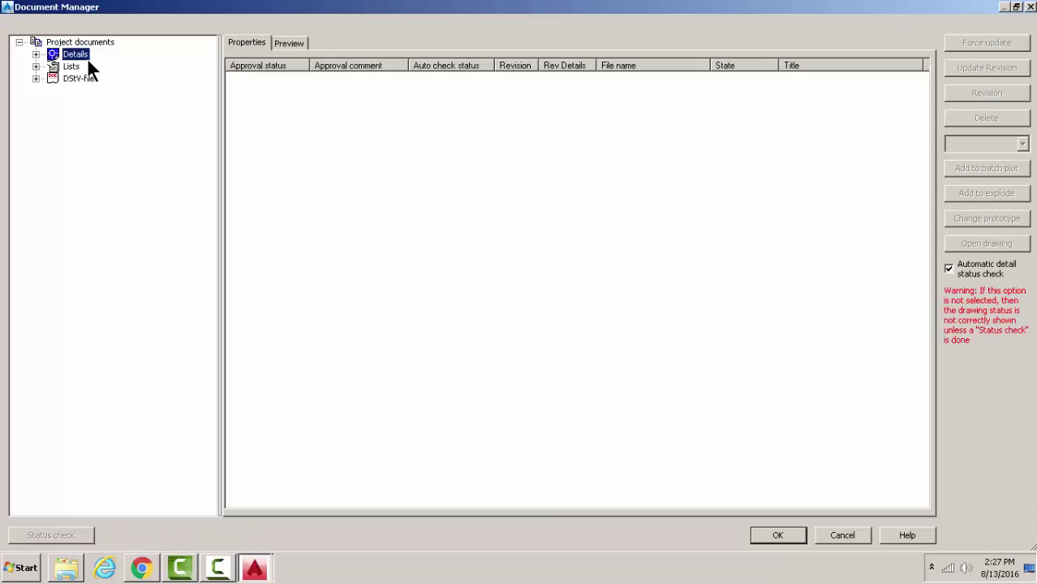
pyautogui.click(288, 90)
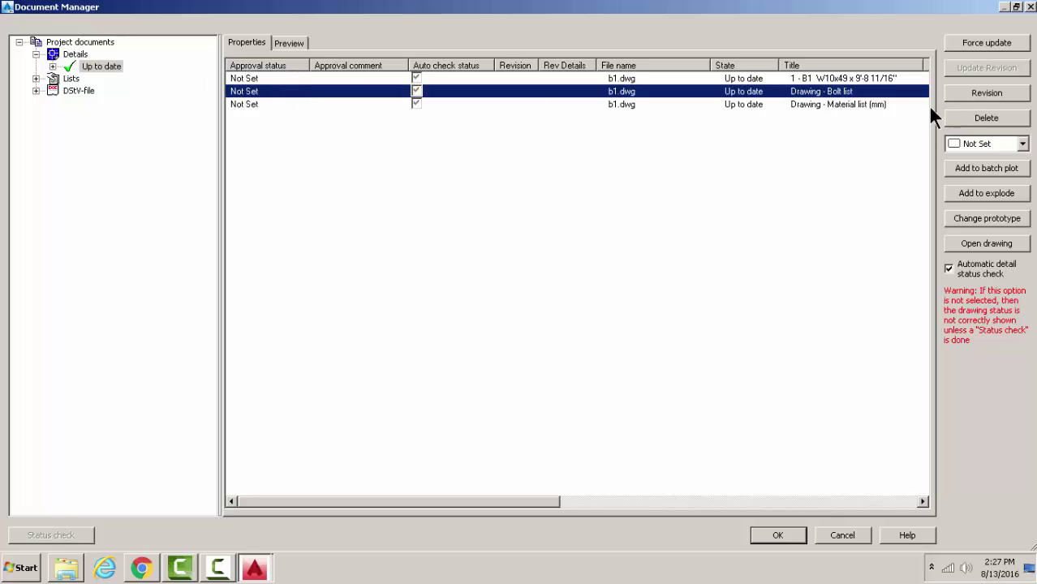
pyautogui.click(993, 244)
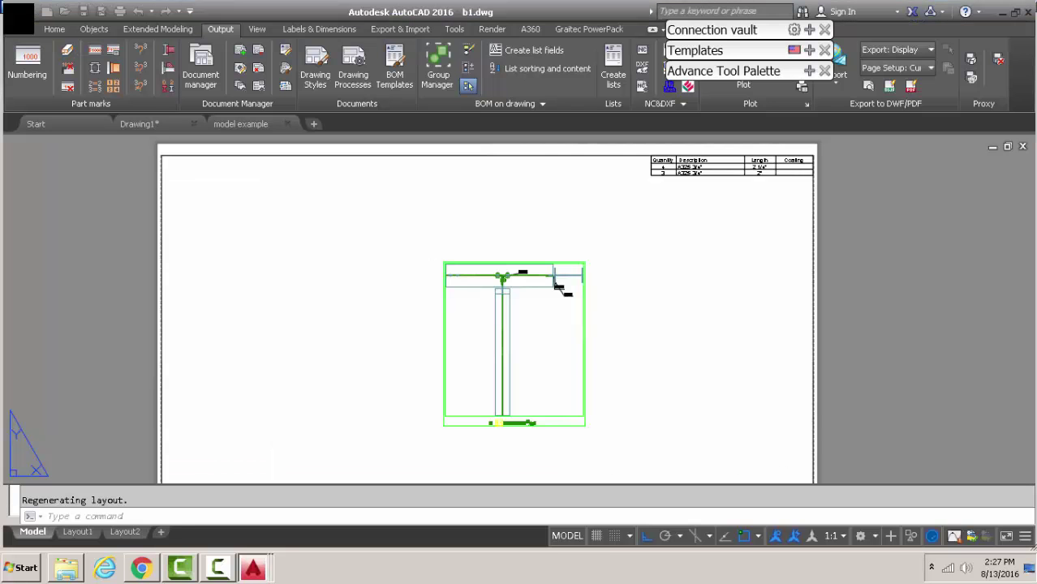
# Insert a drawing list on the b1 sheet, placing its frame in the empty area beside the beam detail.
pyautogui.scroll(4, 441, 259)
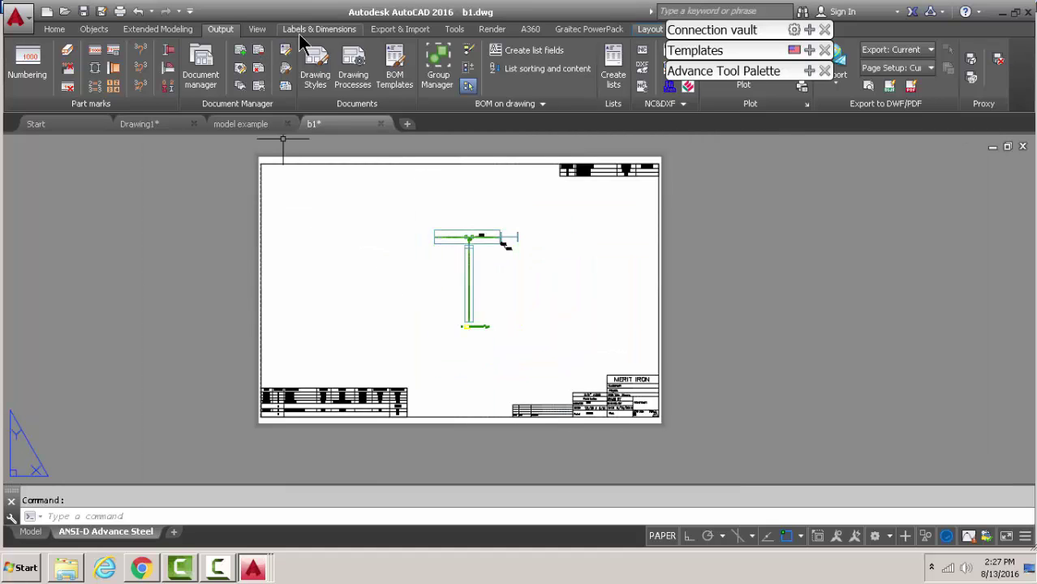
pyautogui.click(395, 33)
pyautogui.click(333, 33)
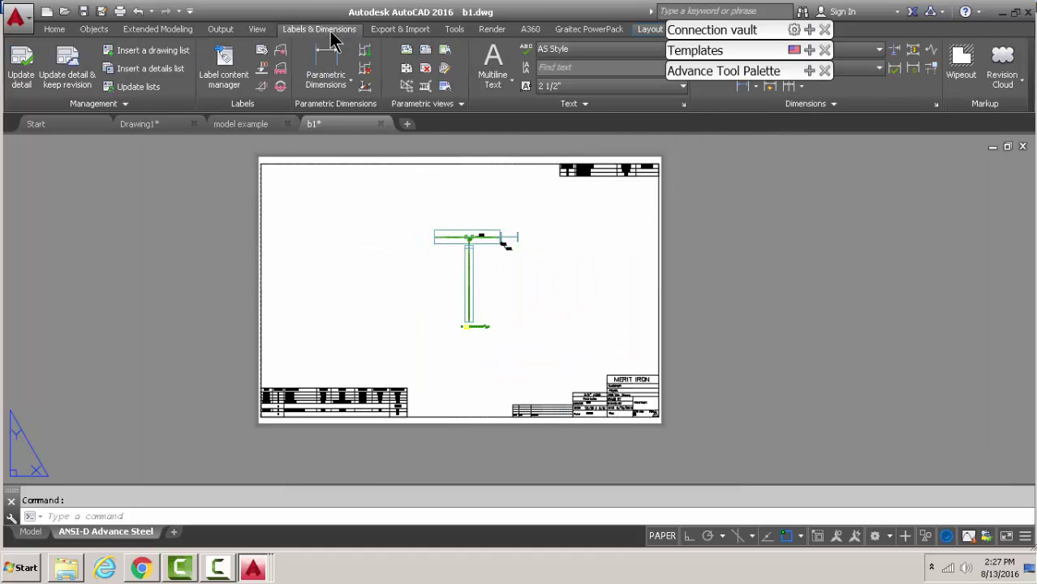
pyautogui.click(184, 51)
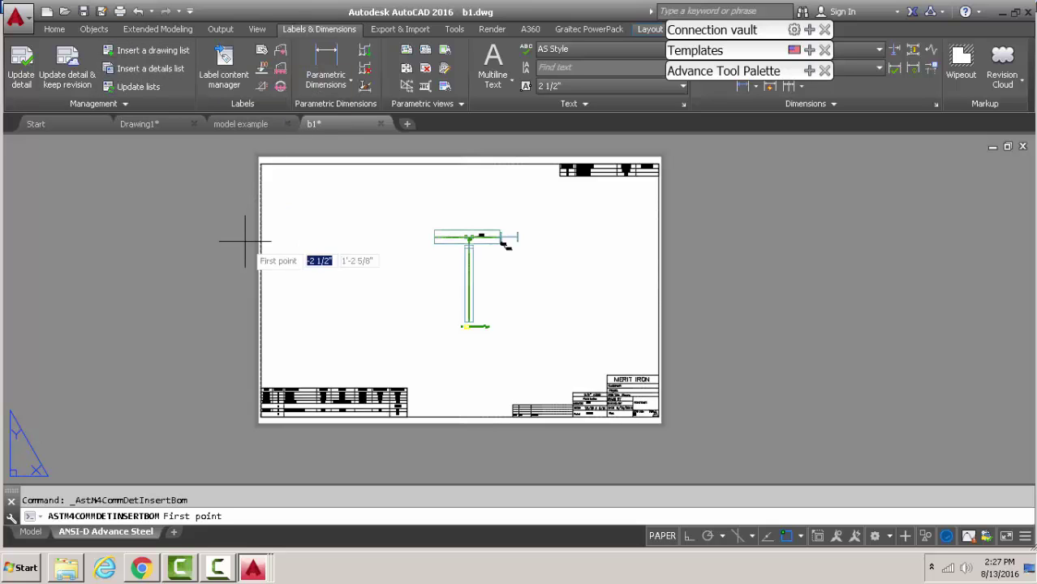
pyautogui.click(292, 285)
pyautogui.click(440, 261)
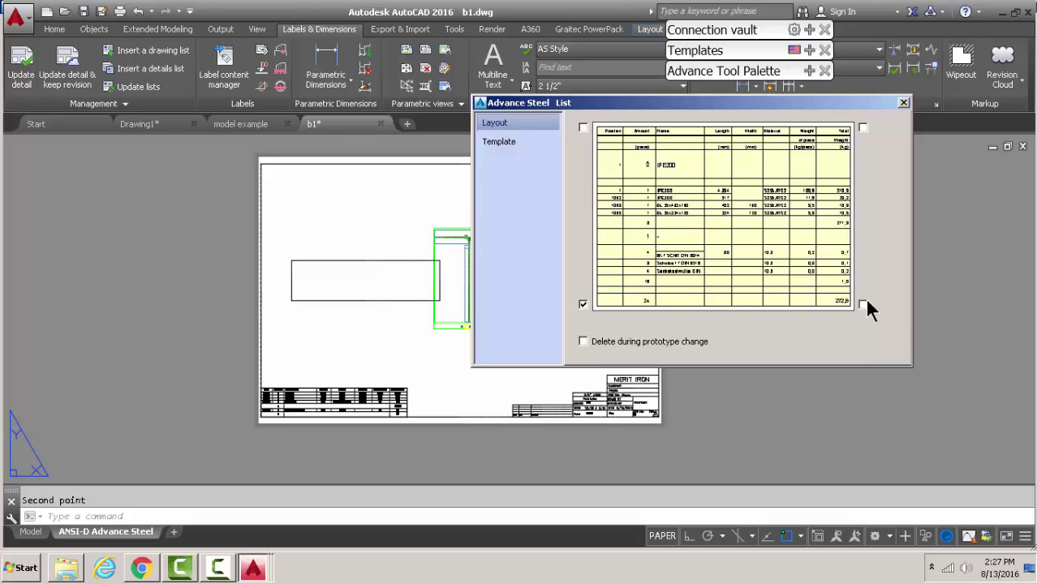
# Assign the Drawing - SUMLIST.dwg template from Advance Templates to the new list and close the list settings.
pyautogui.click(526, 141)
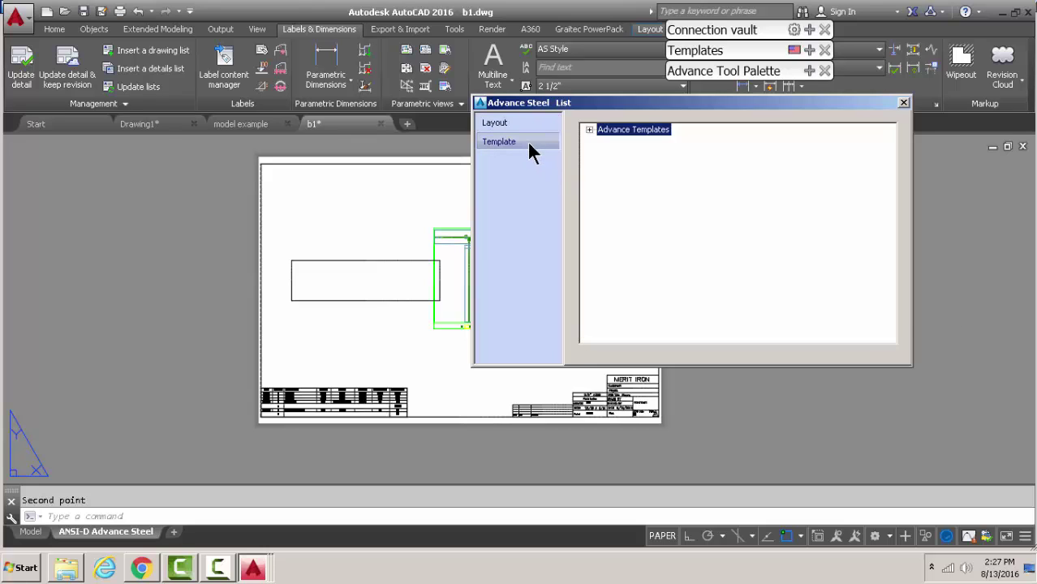
pyautogui.click(590, 129)
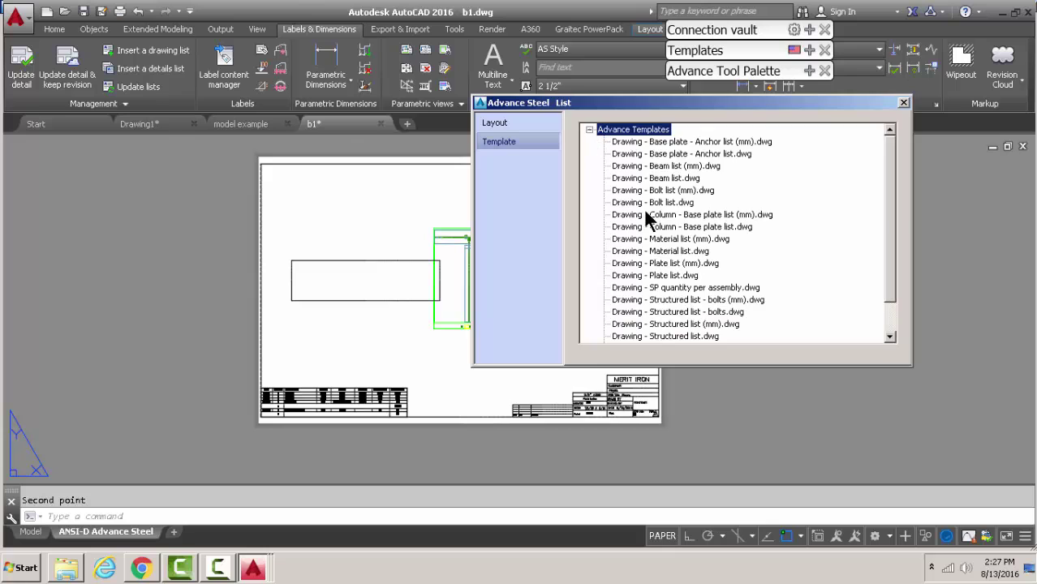
pyautogui.scroll(-1, 687, 254)
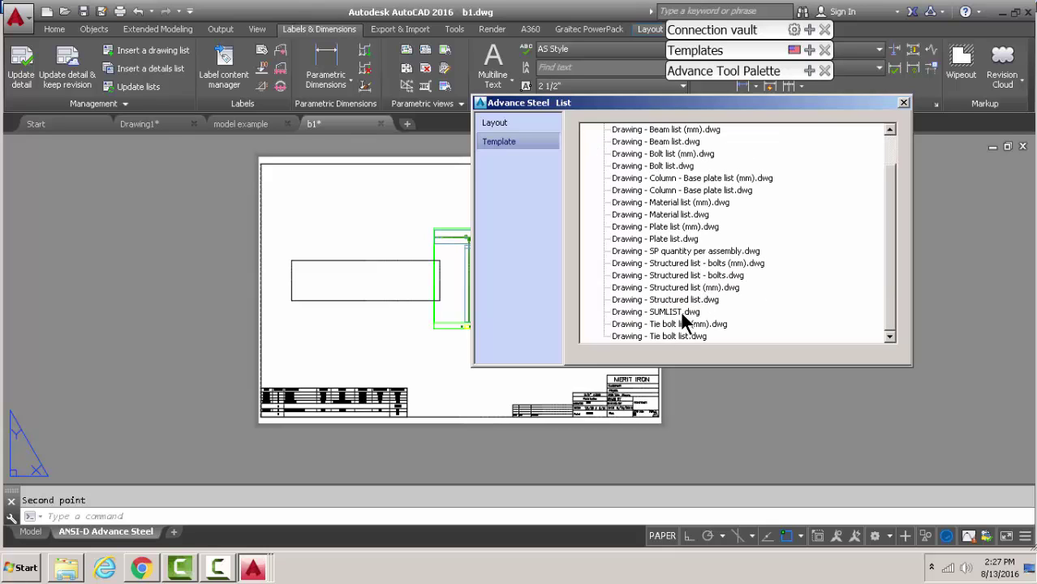
pyautogui.click(680, 313)
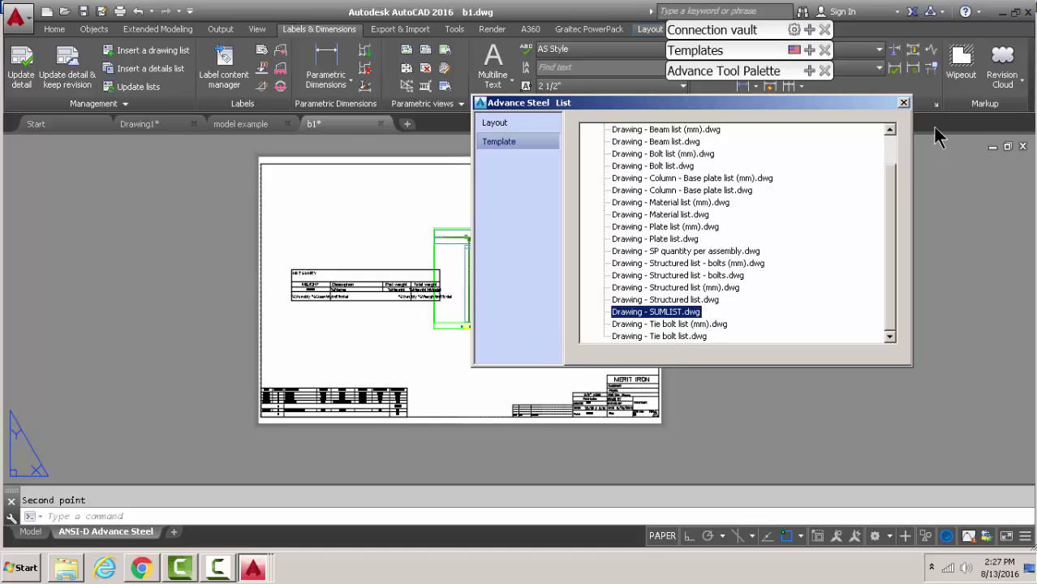
pyautogui.click(903, 103)
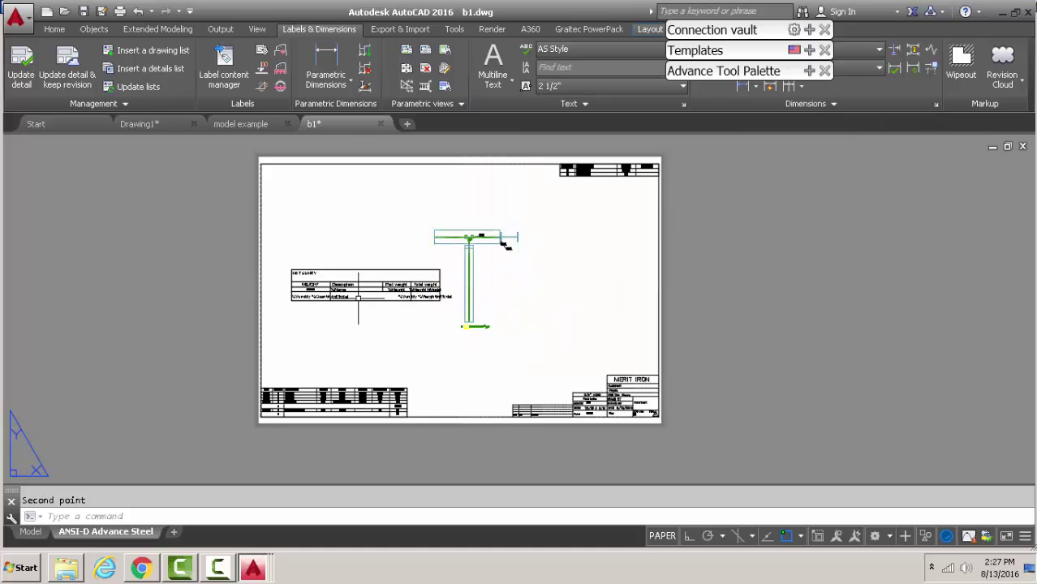
# Update the lists on the b1 sheet to fill the MAT SUMRY table with model data, and check its weight rows.
pyautogui.scroll(5, 347, 301)
pyautogui.scroll(-2, 358, 239)
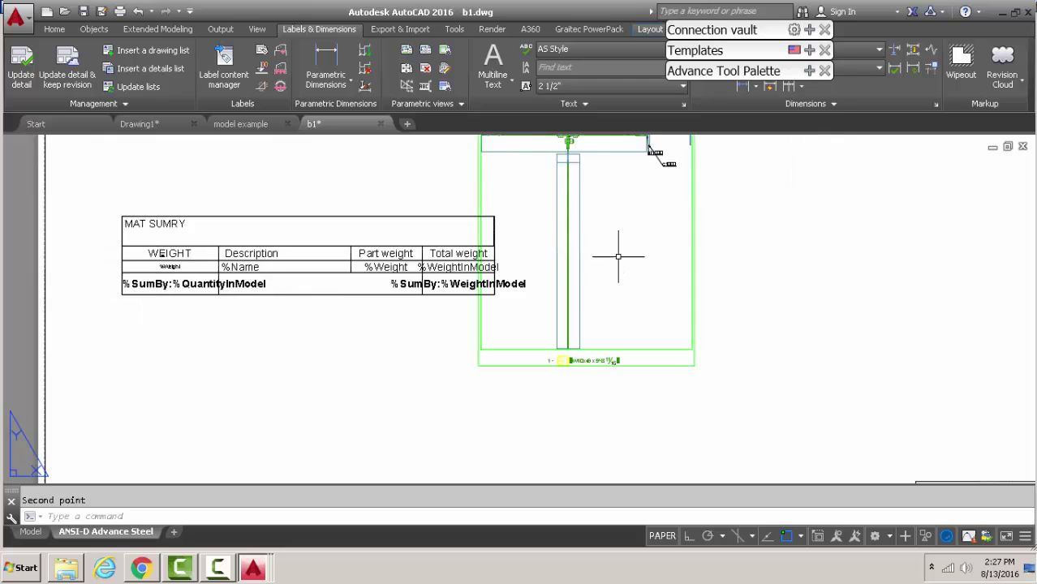
pyautogui.moveTo(282, 297); pyautogui.dragTo(445, 299, button='middle')
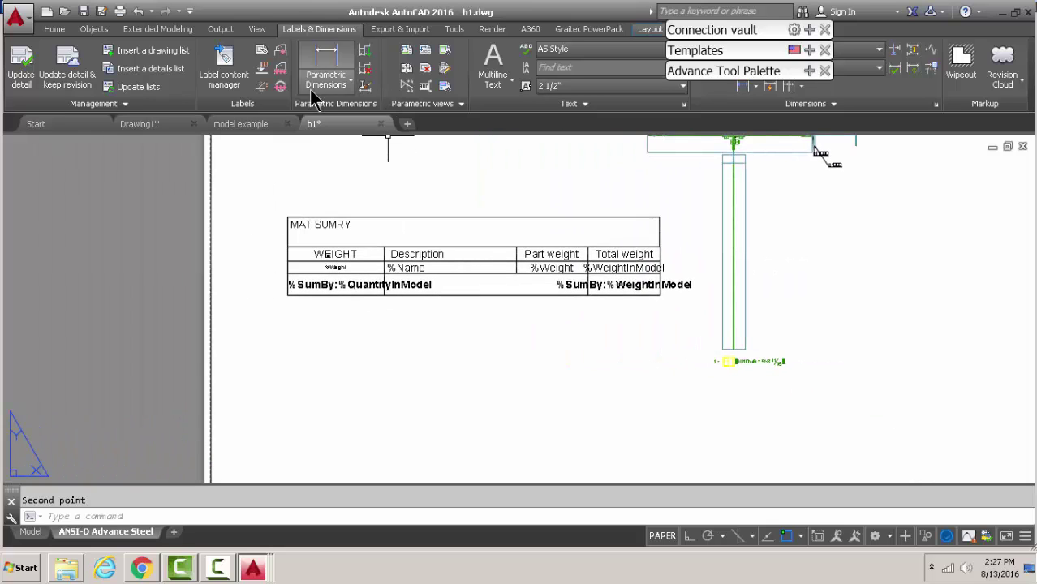
pyautogui.click(151, 87)
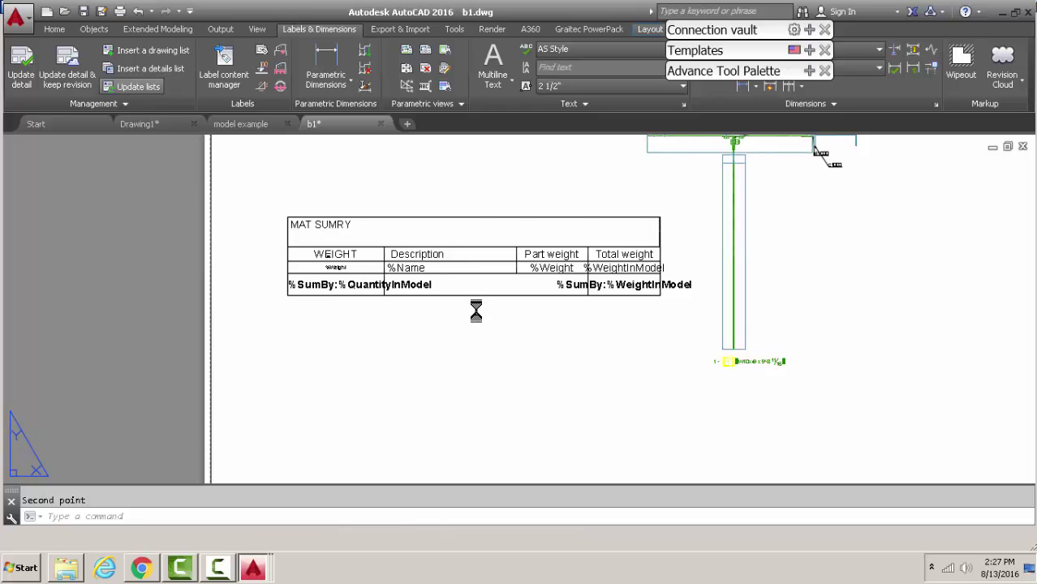
pyautogui.scroll(4, 357, 220)
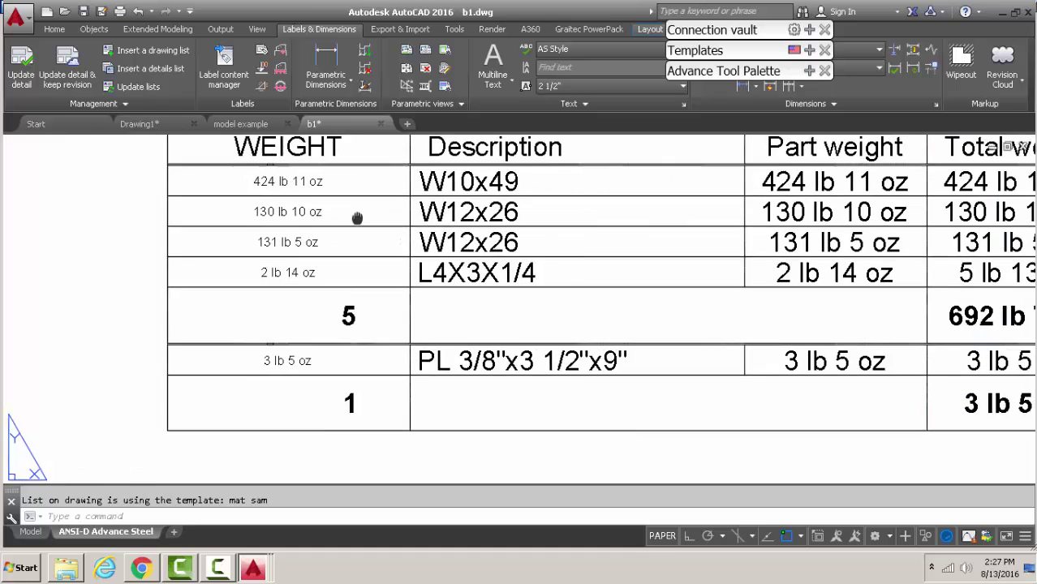
pyautogui.scroll(-4, 345, 267)
pyautogui.scroll(5, 325, 231)
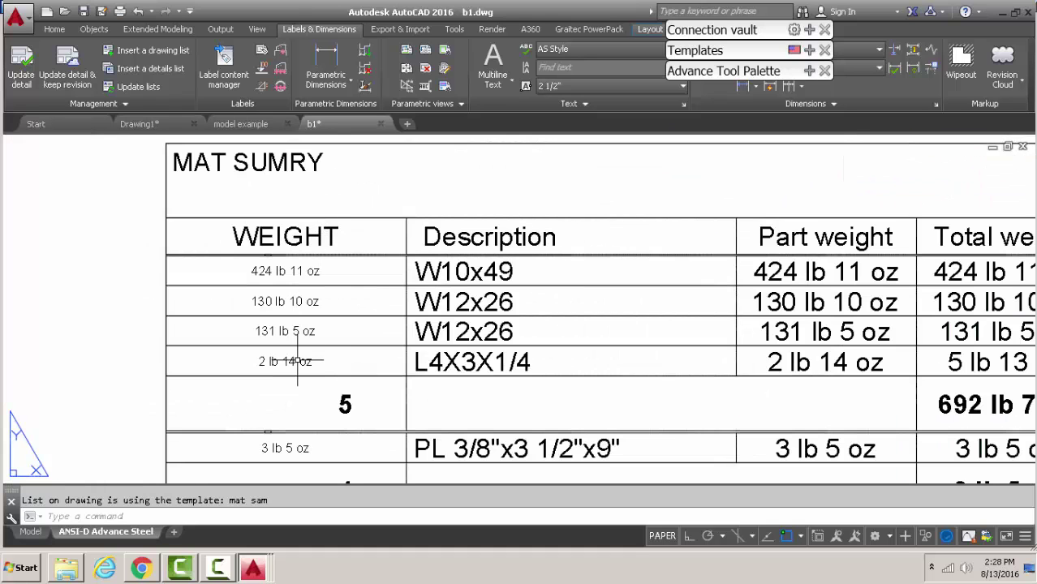
pyautogui.scroll(-5, 592, 300)
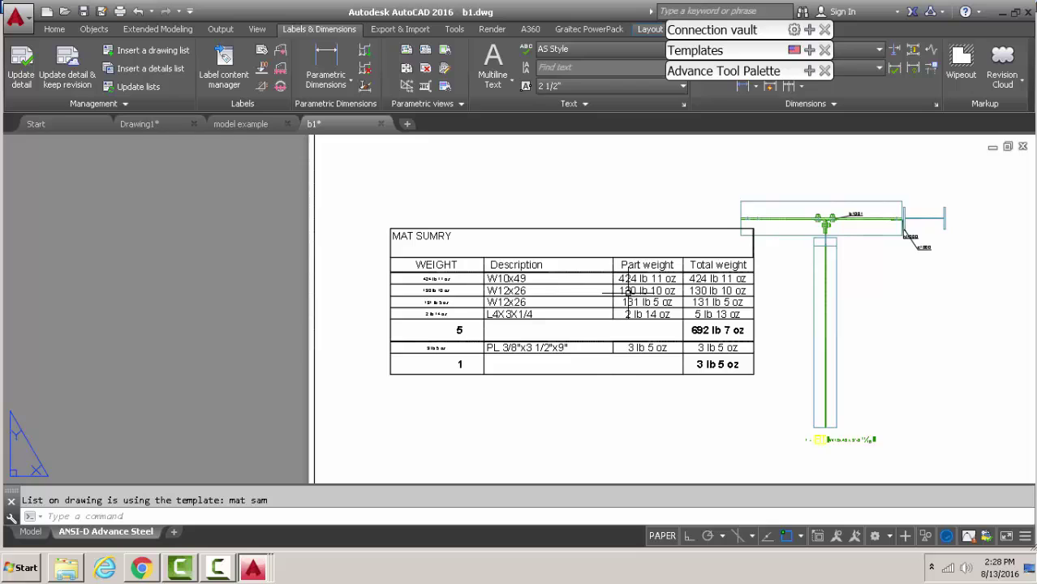
pyautogui.moveTo(621, 301); pyautogui.dragTo(594, 298, button='middle')
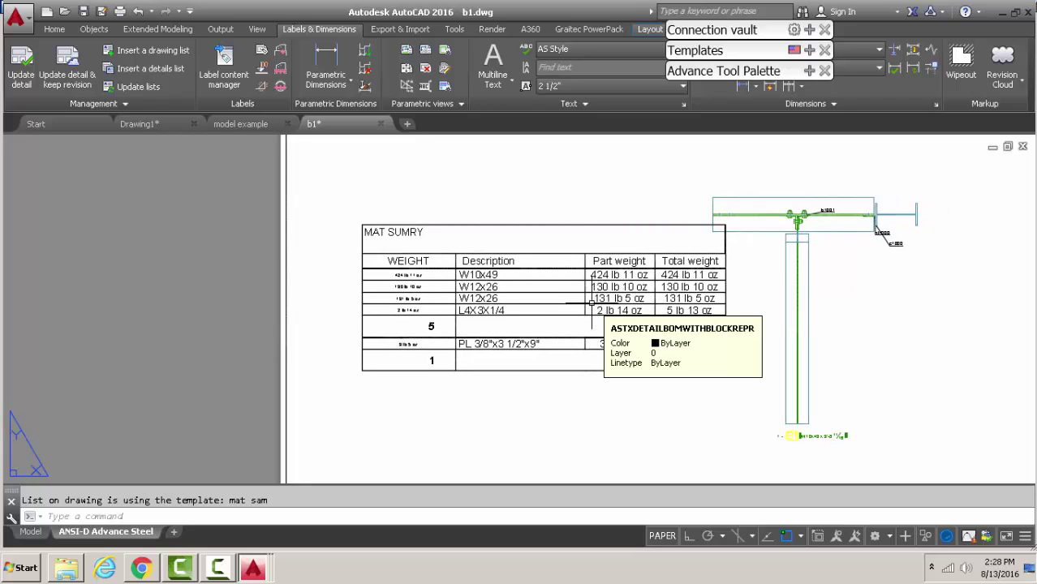